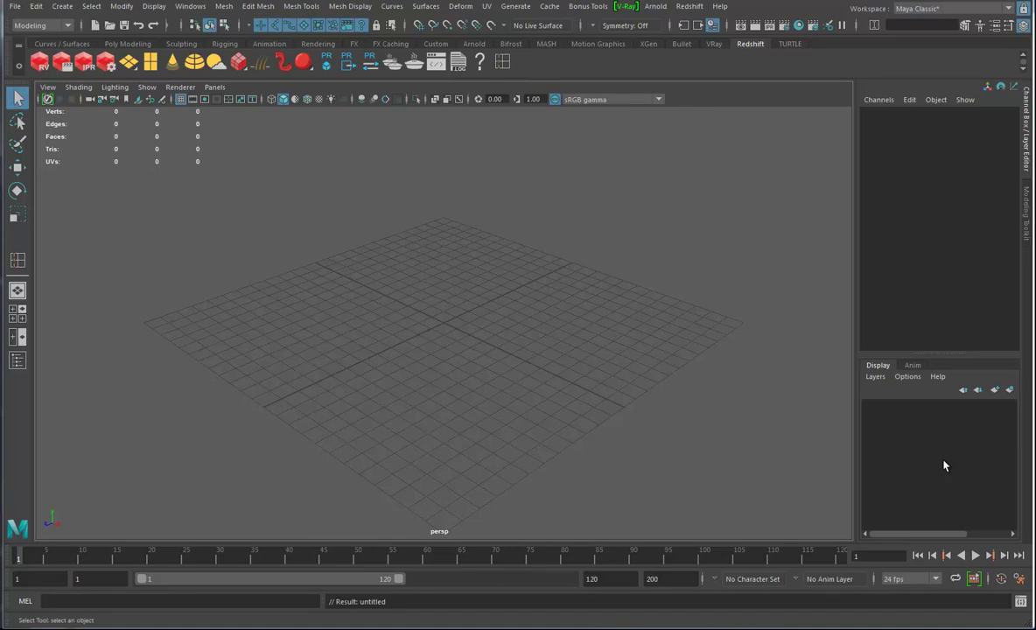
Step: Create a polygon plane at the origin and scale it uniformly to about 23.9
left_click_drag(493, 393, 502, 400, "alt")
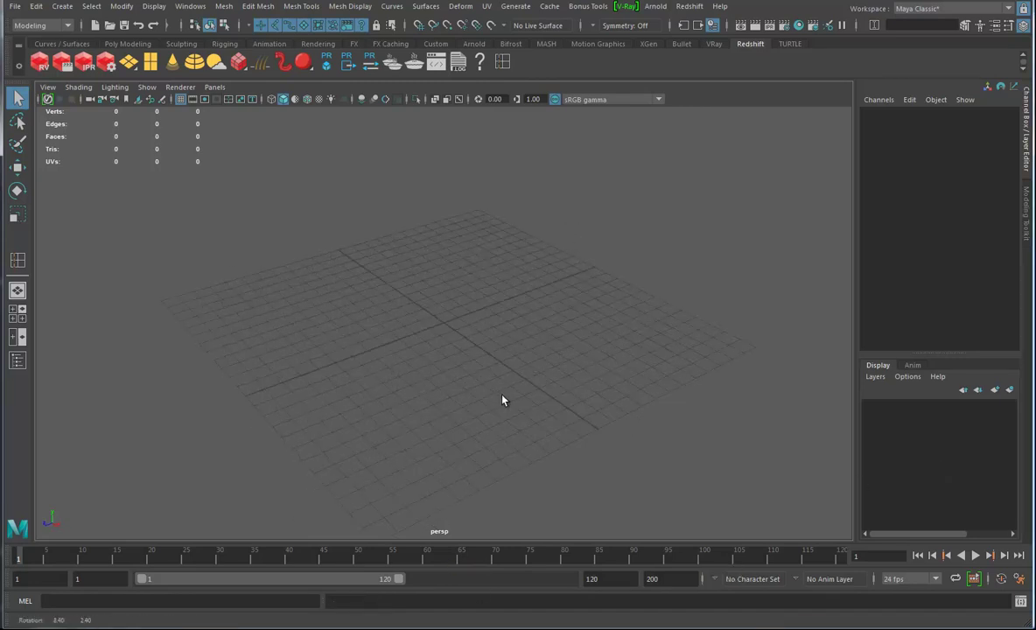
left_click(128, 44)
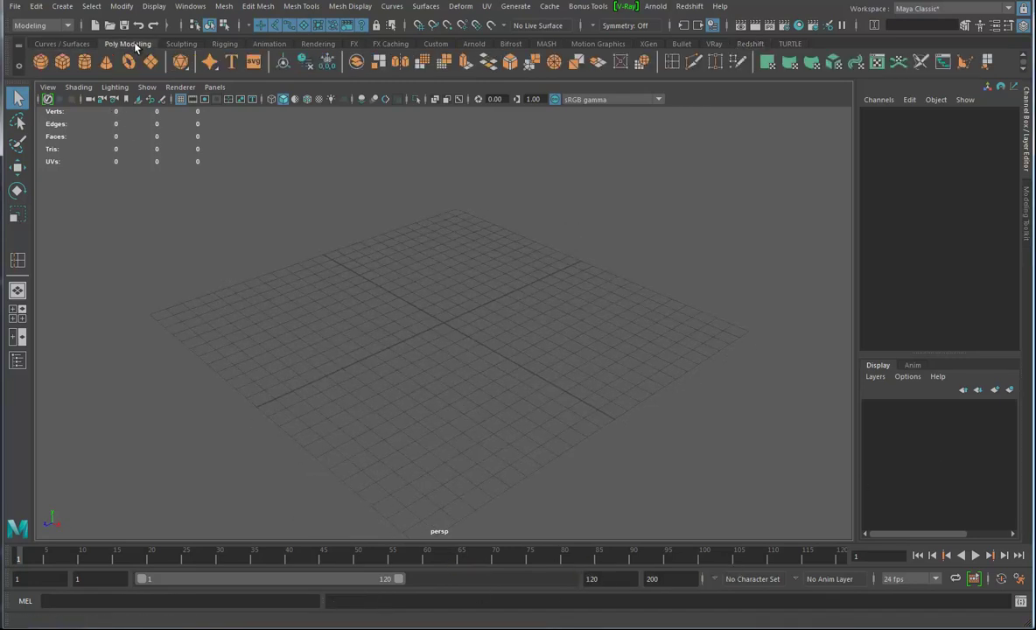
left_click_drag(412, 261, 529, 359, "alt")
left_click(150, 62)
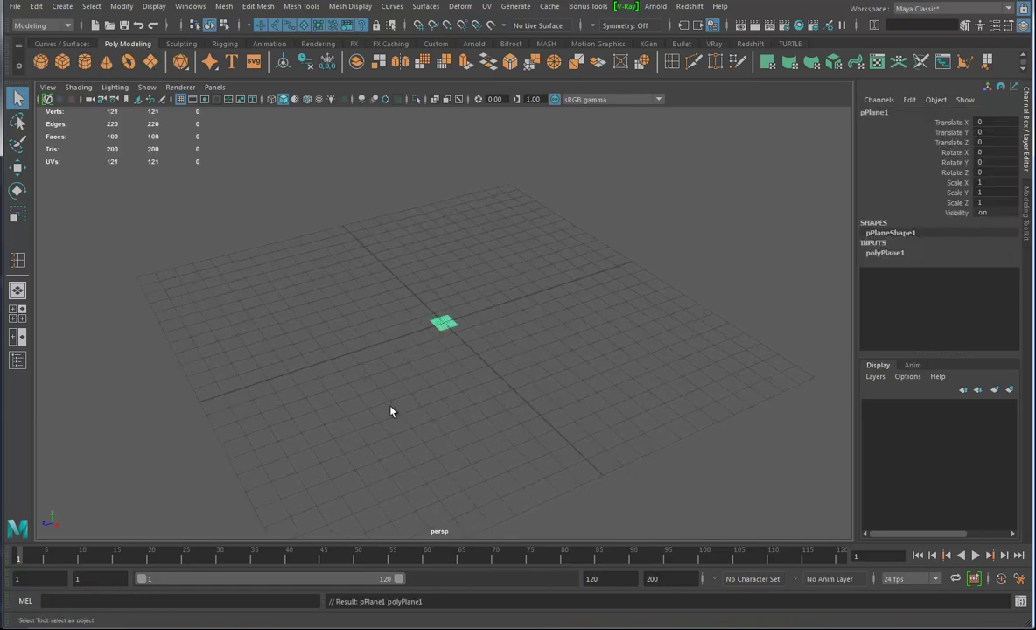
key("r")
left_click_drag(441, 324, 768, 327)
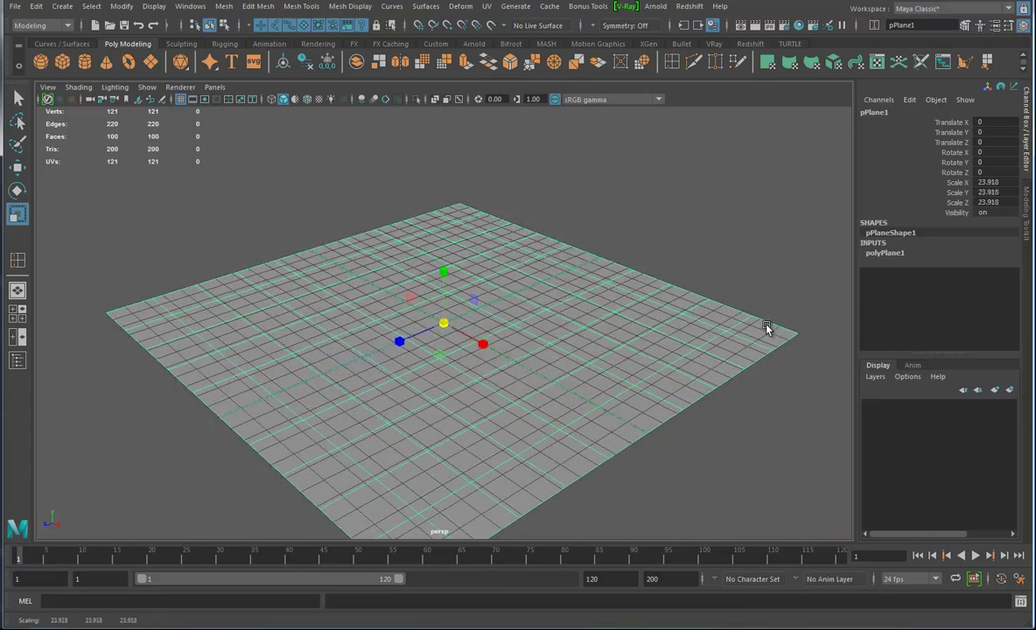
Step: Raise the plane about 0.16 units in Y so it sits just above the grid
key("w")
left_click_drag(447, 266, 446, 258)
right_click_drag(492, 360, 566, 377, "alt")
middle_click_drag(525, 369, 527, 328, "alt")
mouse_move(503, 301)
left_mouse_down("alt")
mouse_move(562, 331)
mouse_move(493, 342)
mouse_move(546, 350)
mouse_move(498, 284)
left_mouse_up("alt")
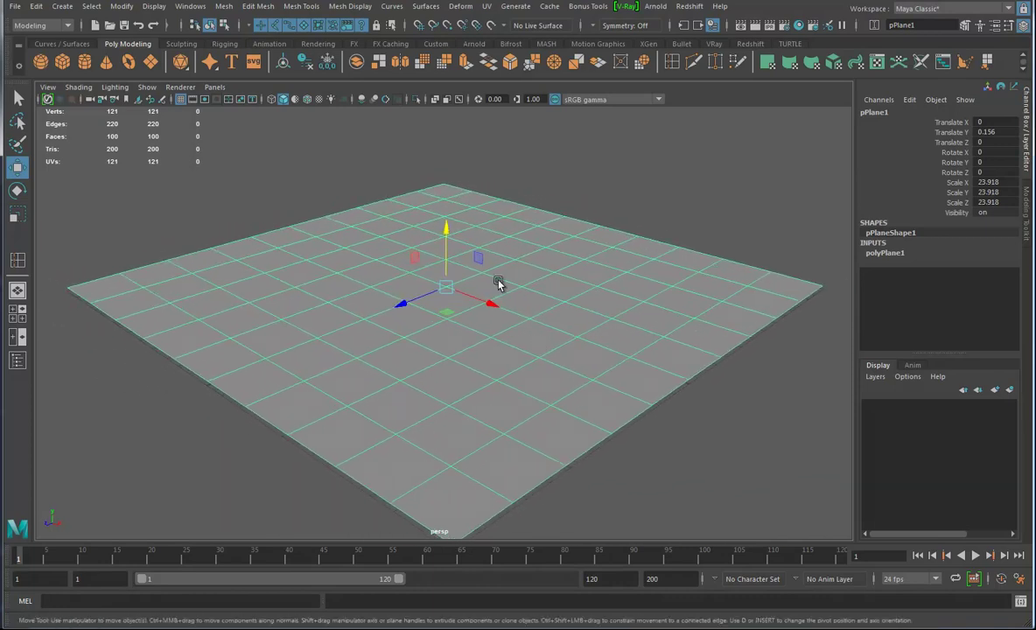
Step: Delete the plane's construction history and freeze its transformations
left_click(305, 62)
left_click(327, 61)
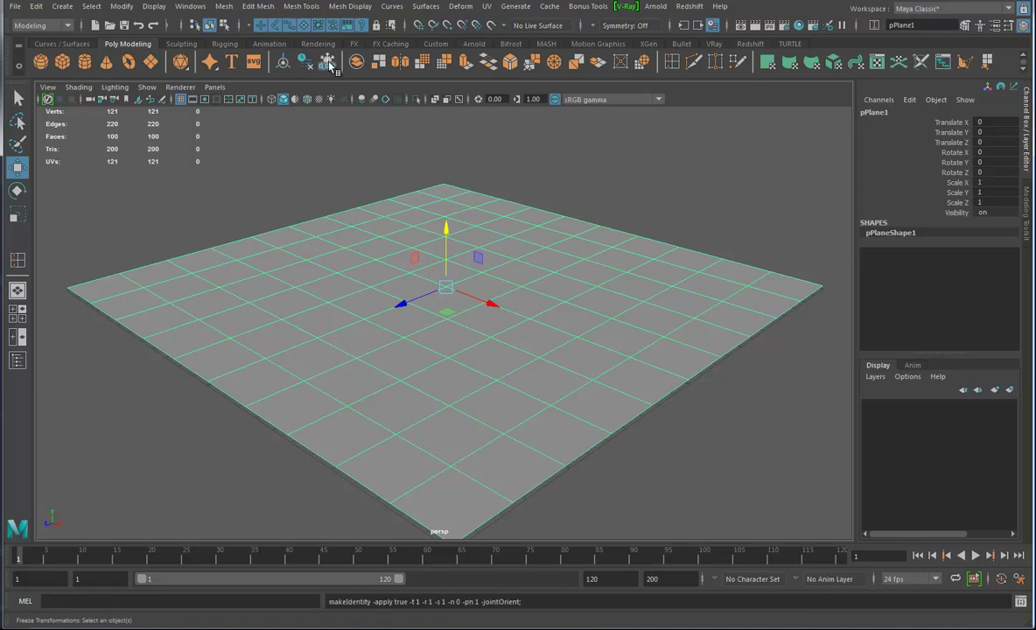
left_click_drag(490, 333, 493, 328, "alt")
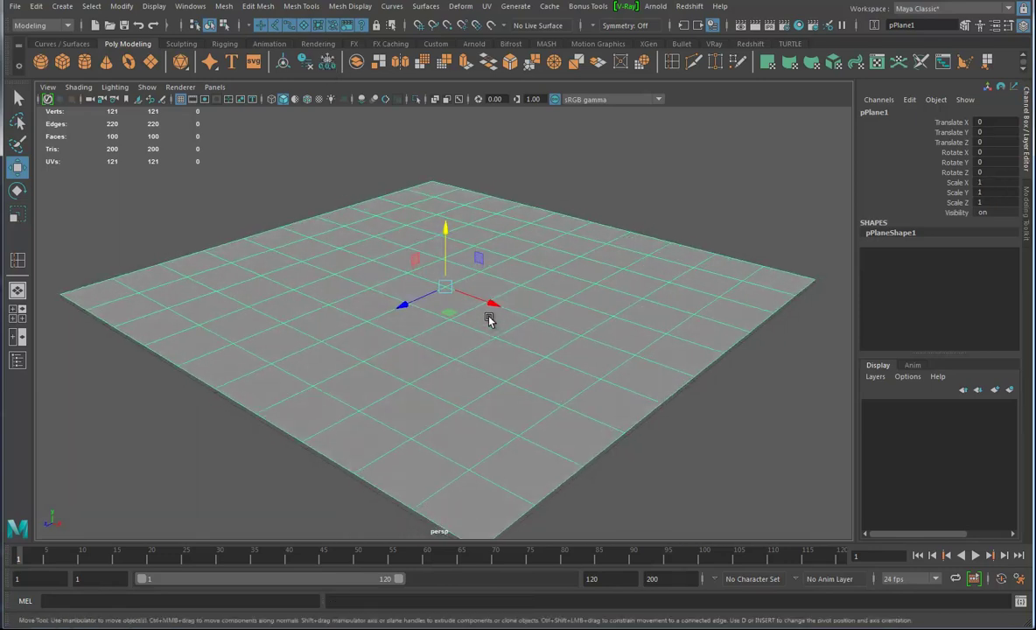
Step: Assign a new Redshift material to the plane
right_click(339, 238)
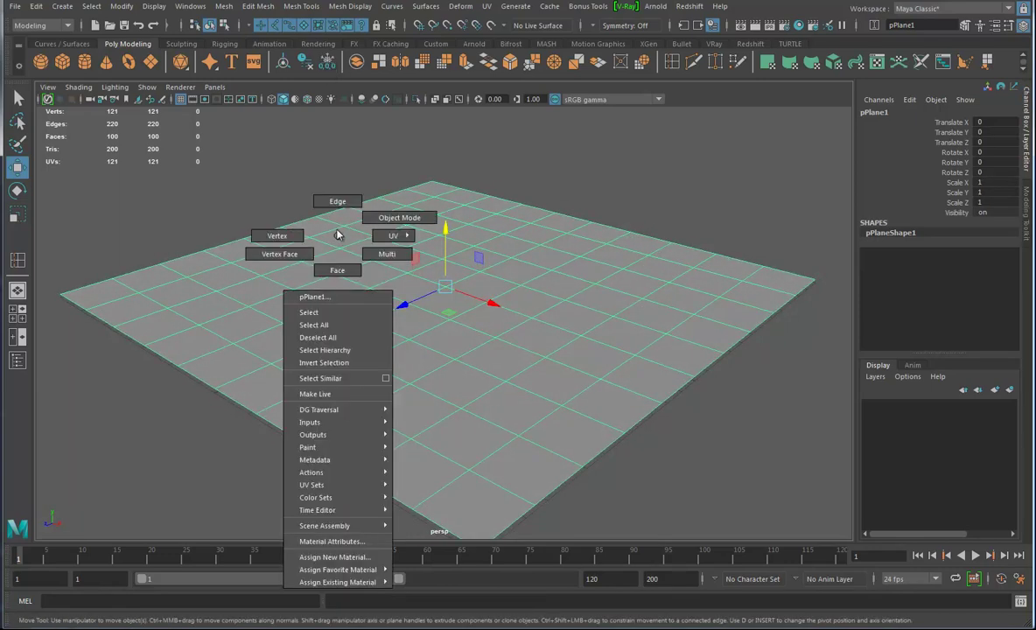
left_click(337, 235)
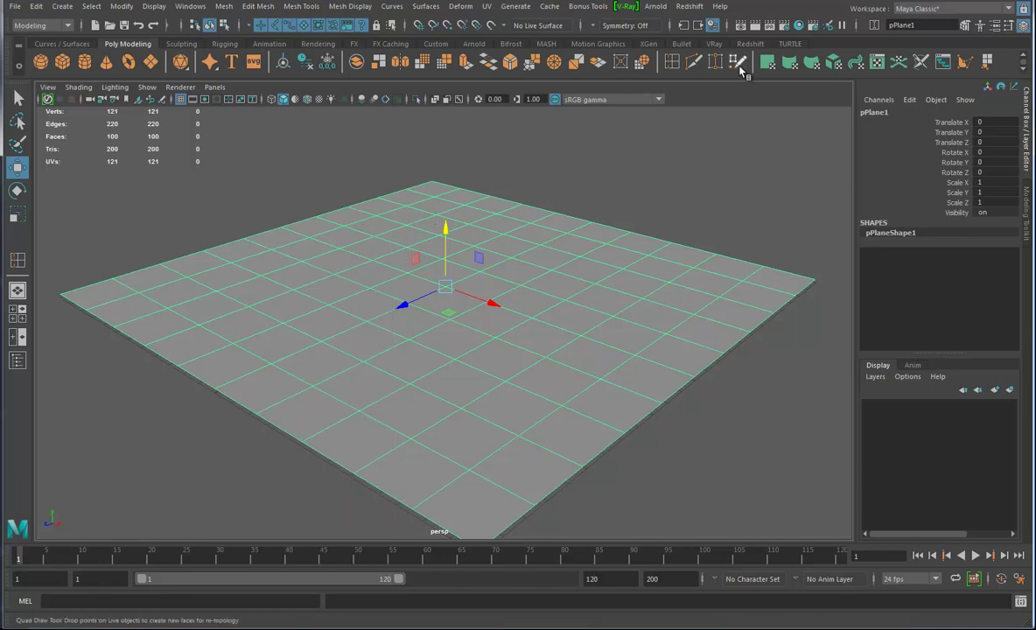
left_click(745, 44)
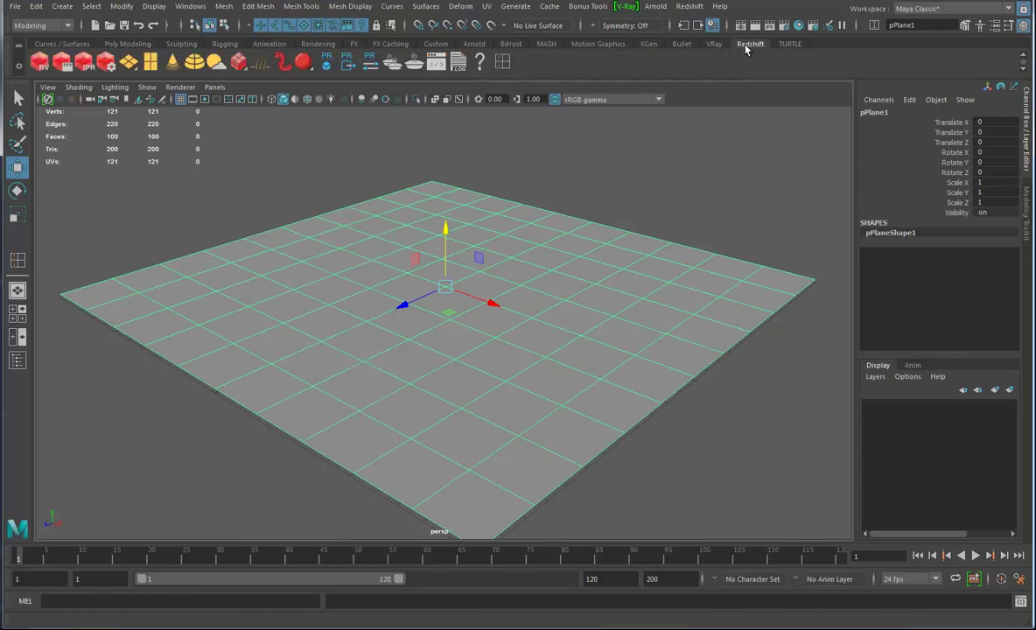
left_click(303, 62)
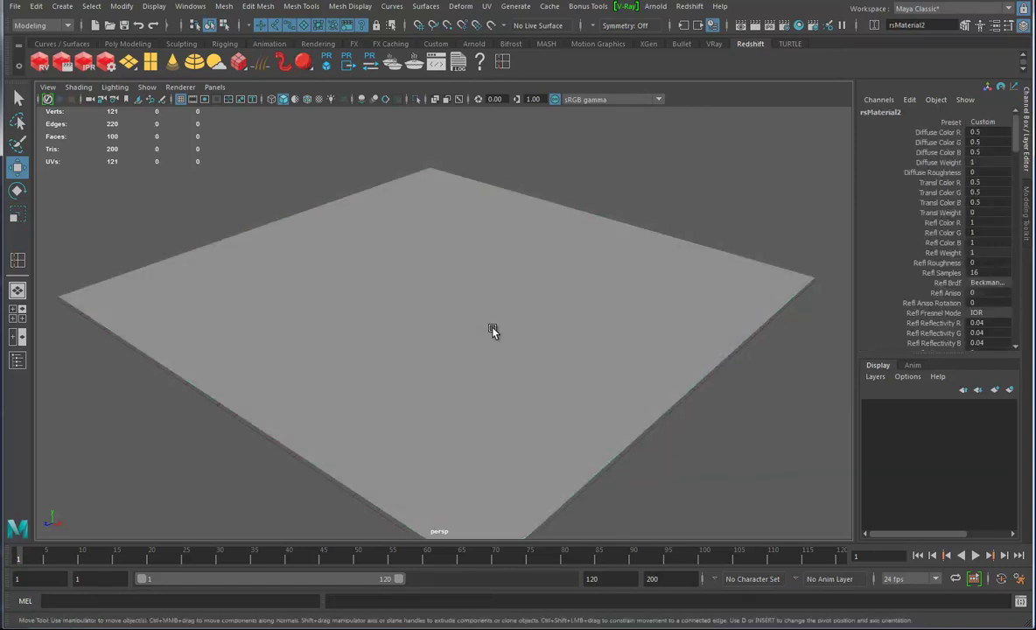
Step: Reselect the plane and show its Redshift material's attributes in the Attribute Editor
left_click(476, 303)
key("ctrl+a")
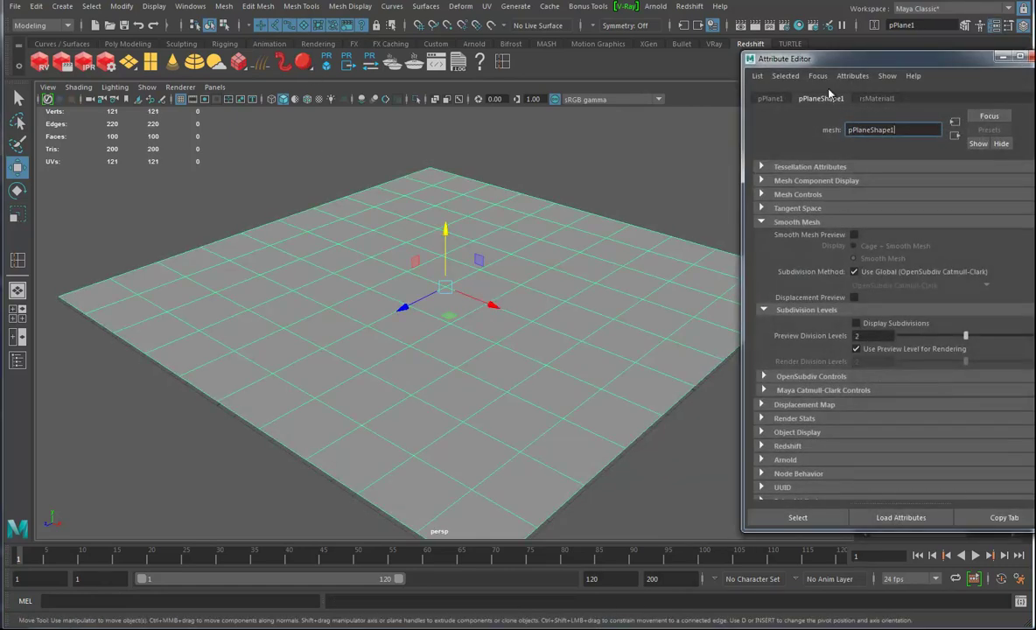
left_click(761, 222)
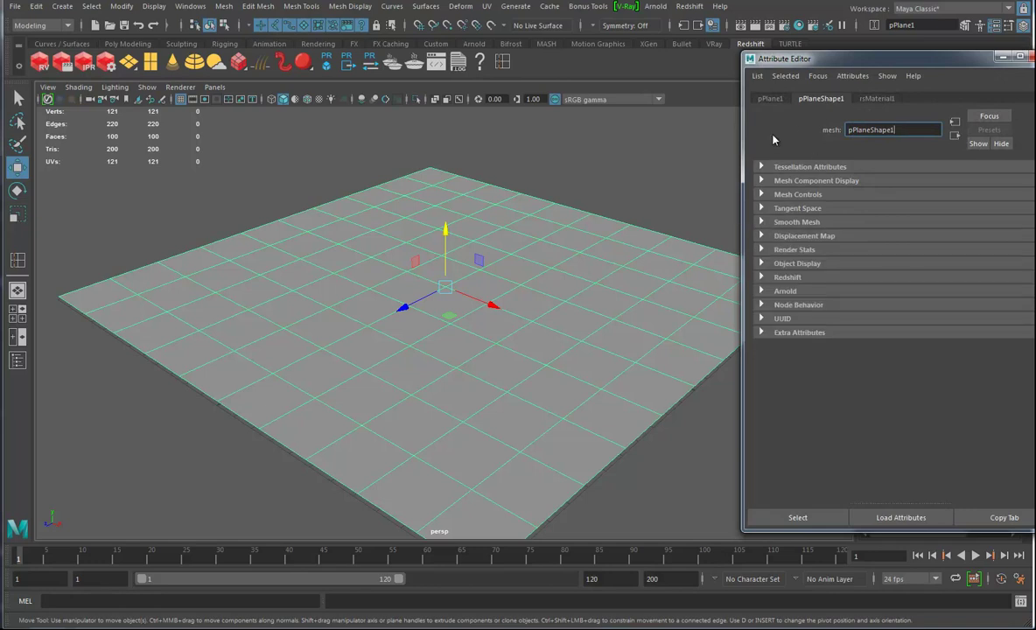
left_click(876, 99)
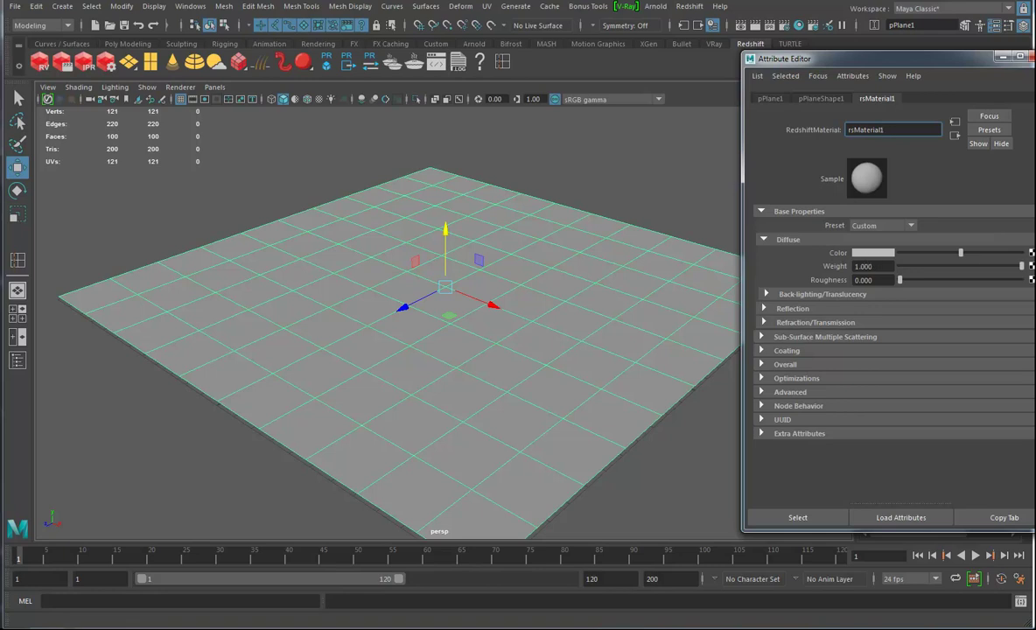
left_click_drag(932, 65, 718, 68)
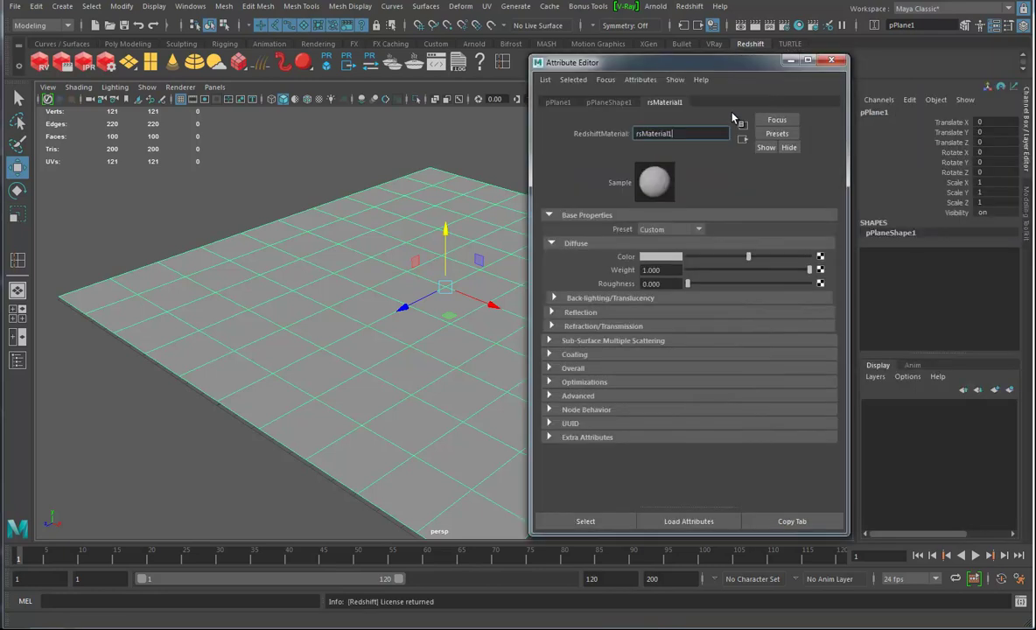
Step: Connect a File texture node to the material's diffuse color
left_click(820, 258)
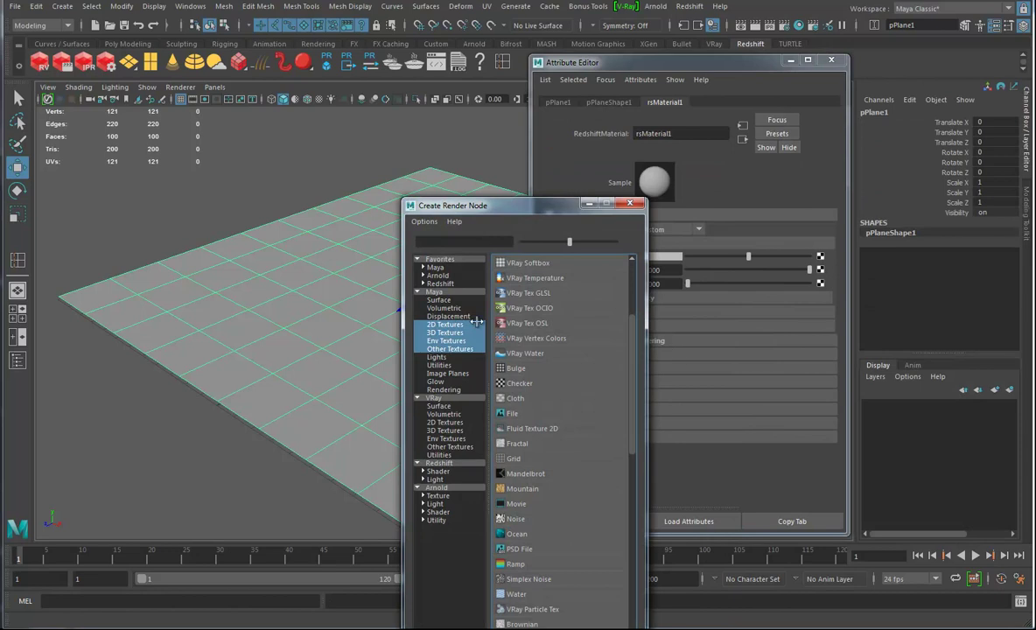
left_click_drag(516, 209, 505, 113)
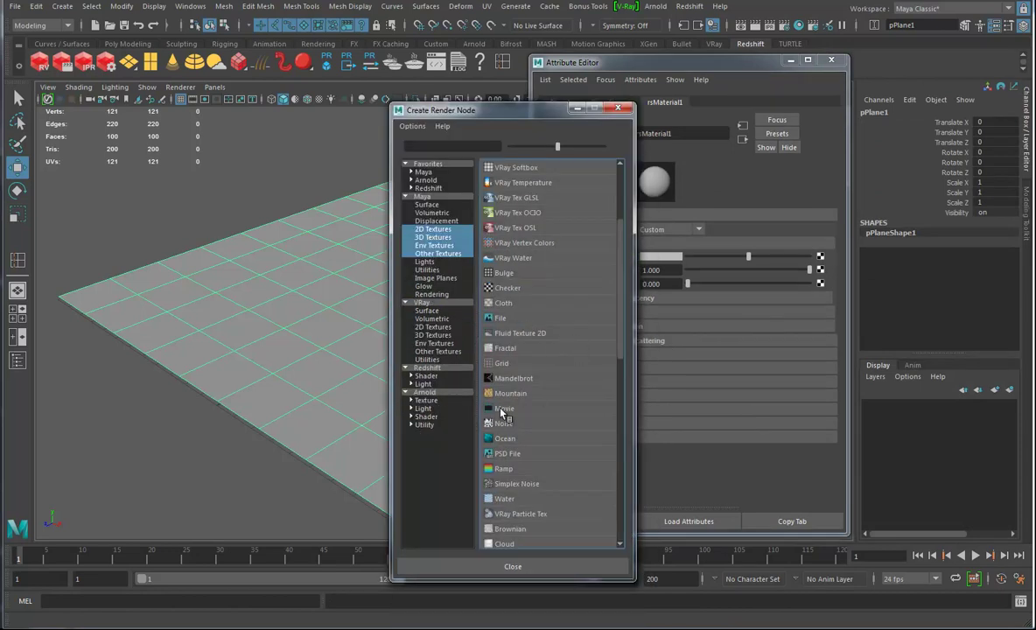
left_click(515, 320)
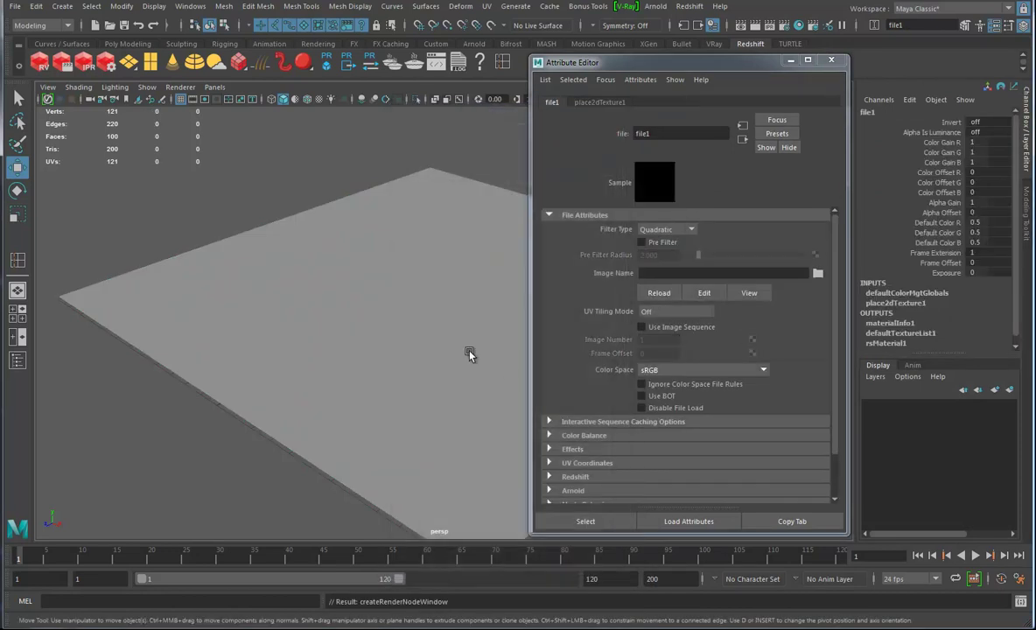
Step: Load floorTile.png from the sourceimages folder as the File node's image
right_click_drag(497, 317, 697, 269, "alt")
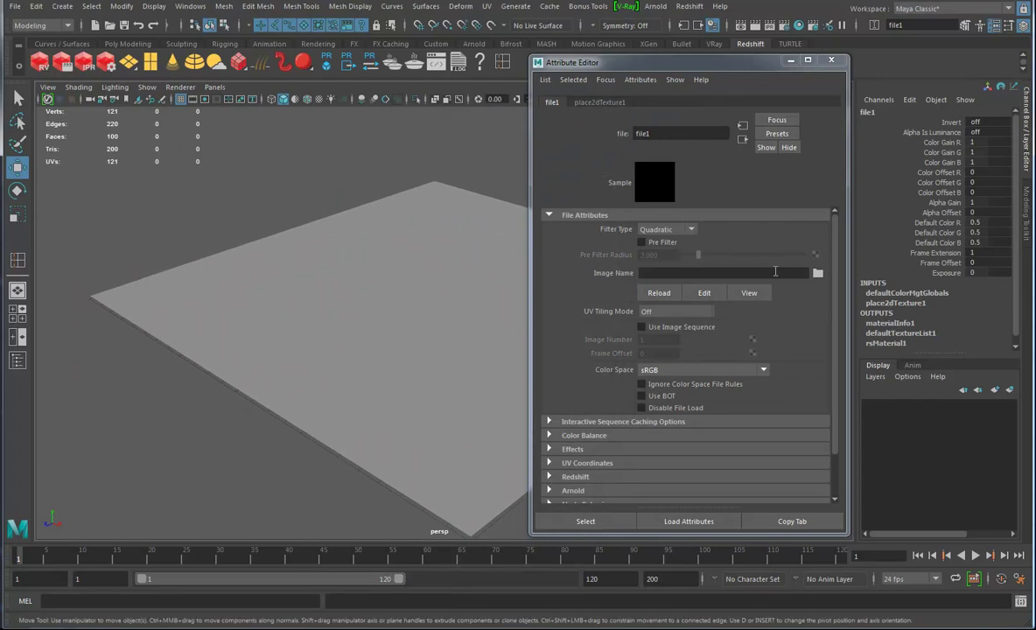
left_click(817, 273)
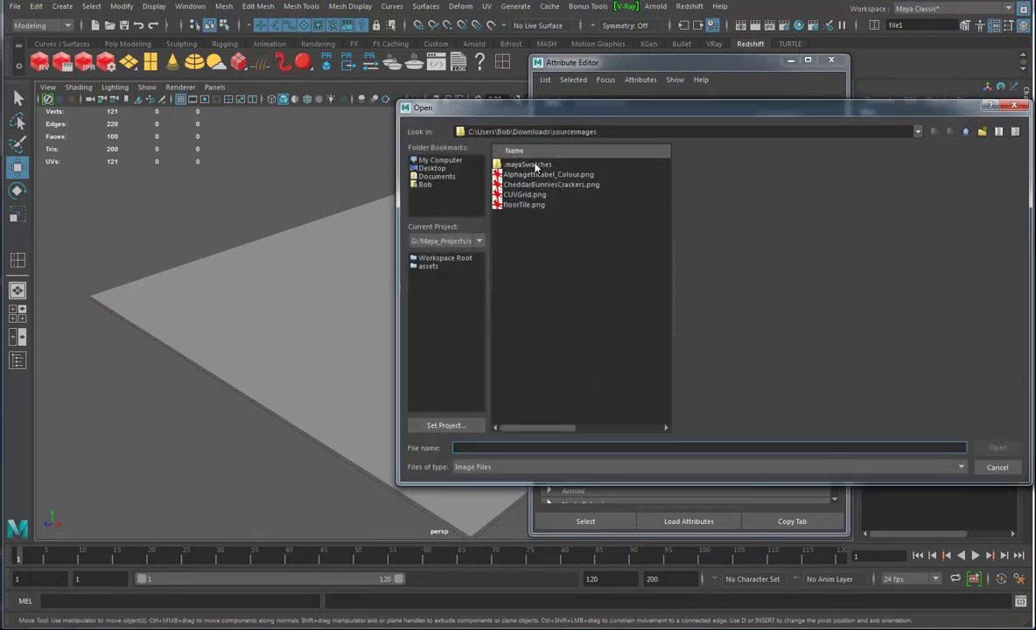
left_click(523, 205)
left_click(997, 448)
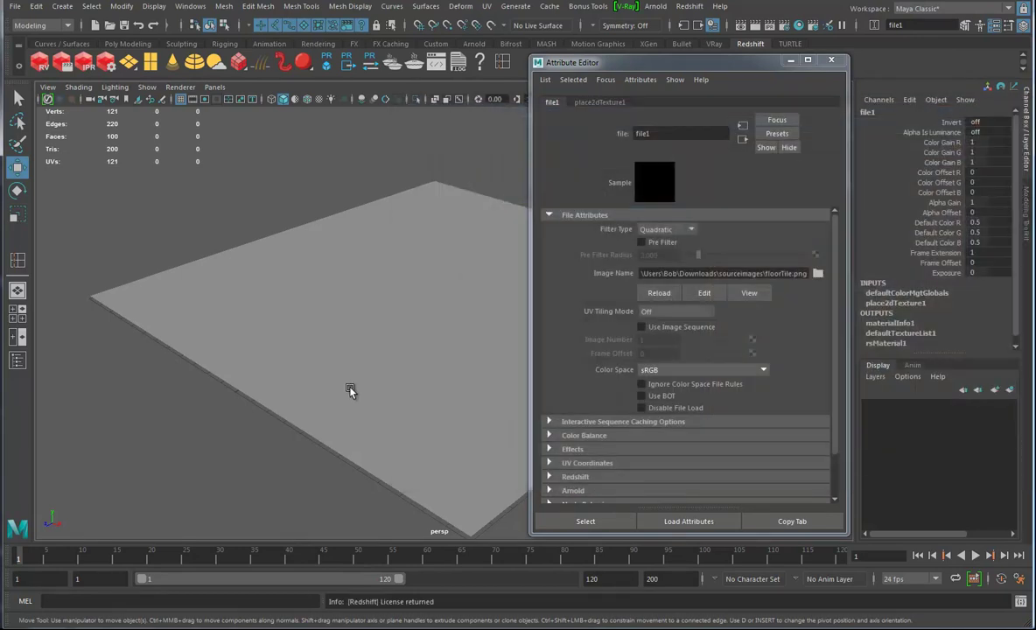
Step: Cycle the viewport through wireframe and shaded display, ending in textured display of the plane
left_click_drag(436, 364, 418, 341, "alt")
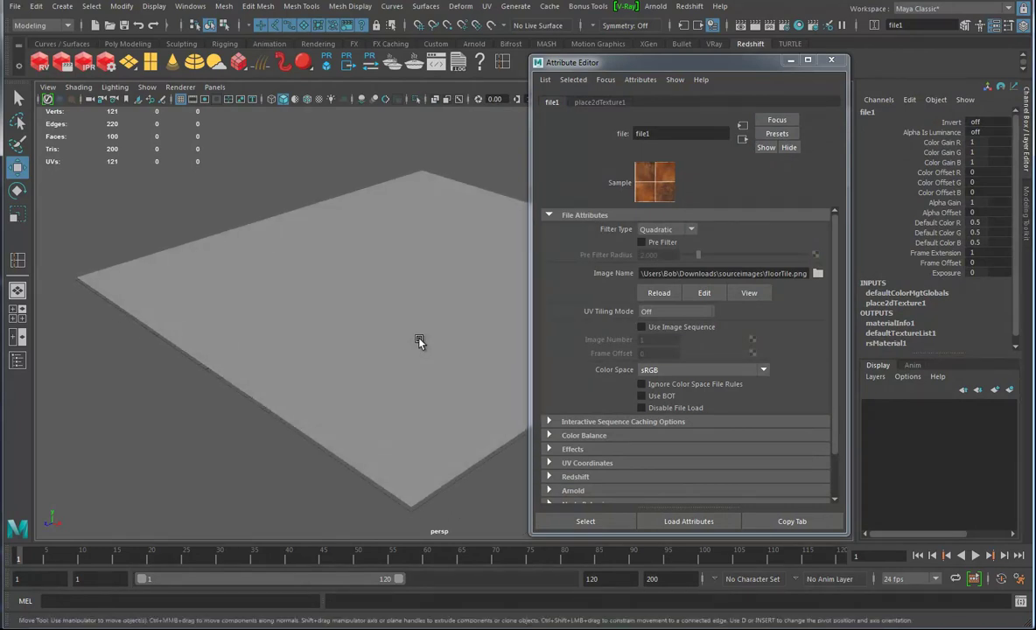
key("4")
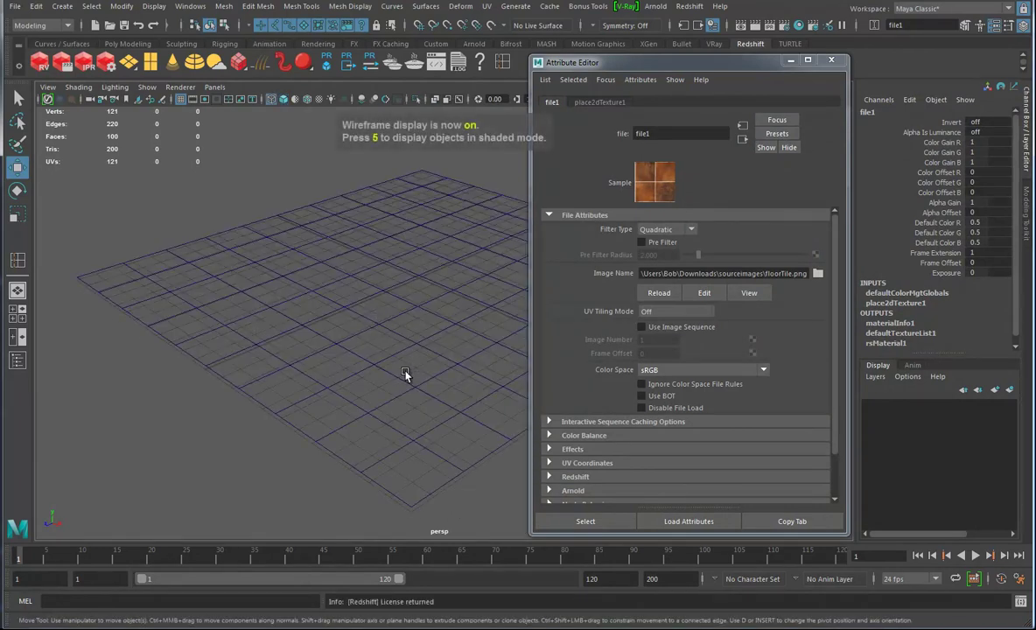
key("5")
key("6")
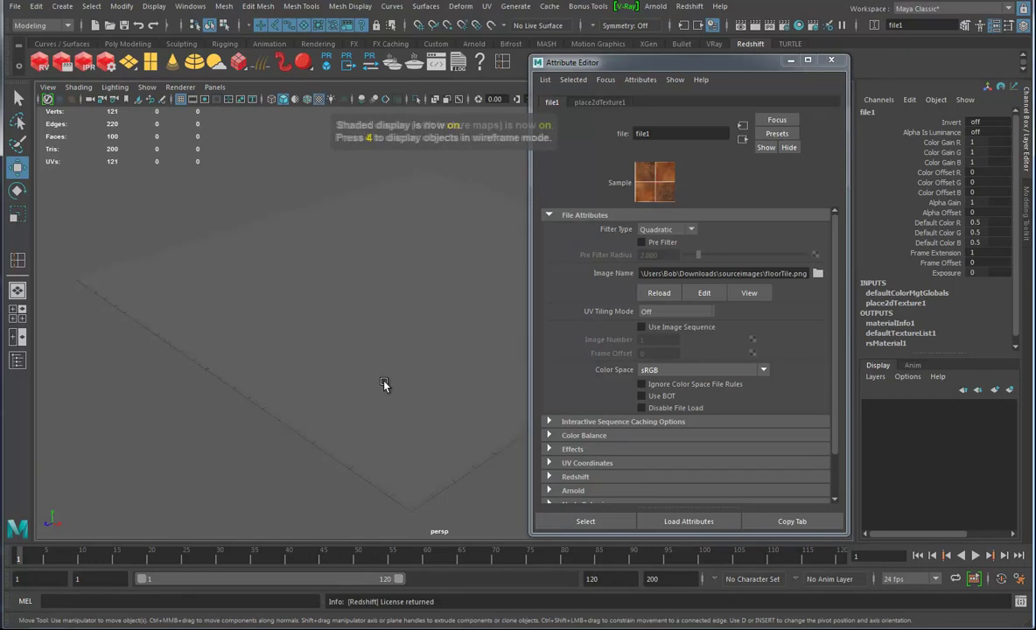
left_click_drag(382, 381, 468, 296, "alt")
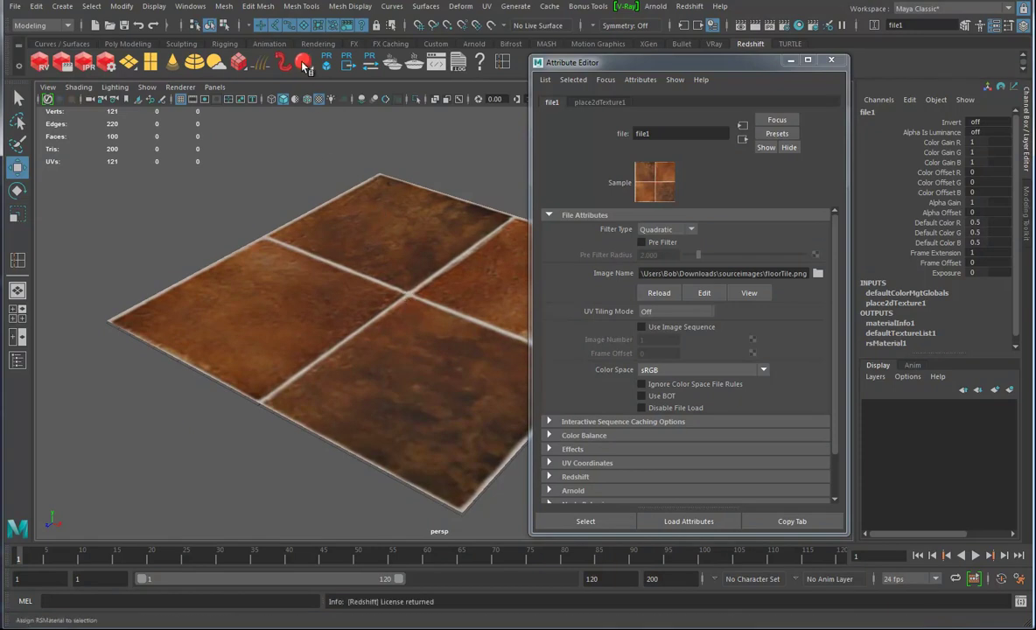
Step: Select the tiled plane and examine the viewport's Hardware Texturing option
left_click(401, 274)
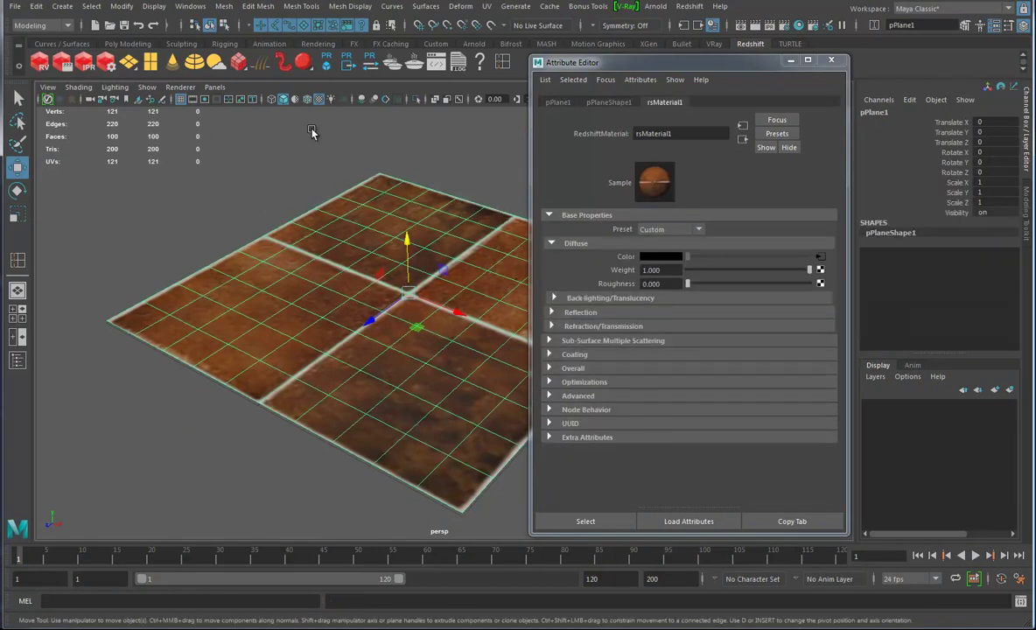
right_click_drag(366, 299, 324, 333, "alt")
left_click_drag(324, 333, 407, 347, "alt")
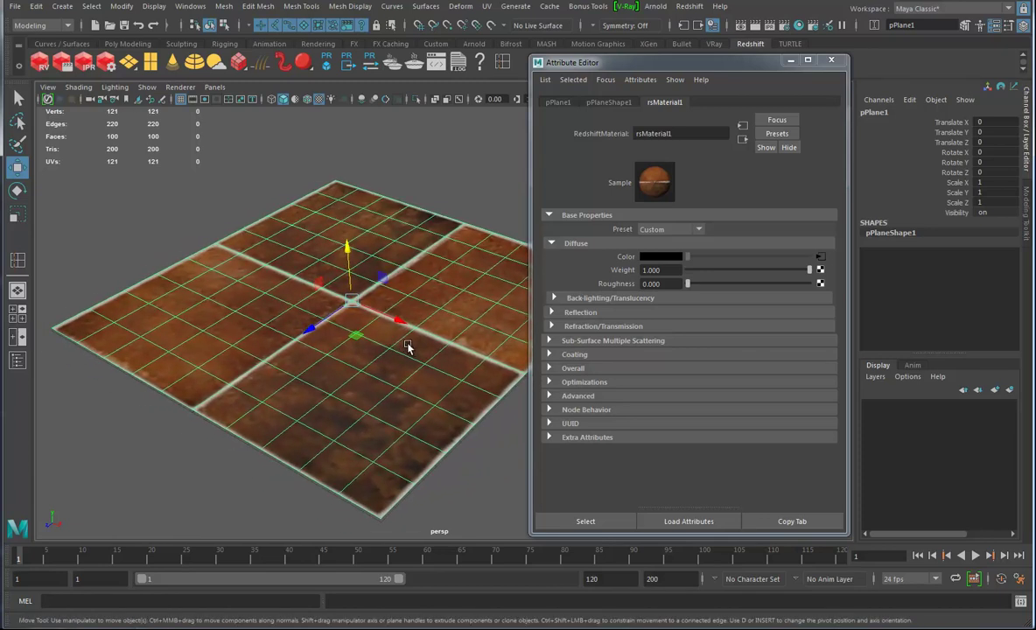
left_click(78, 88)
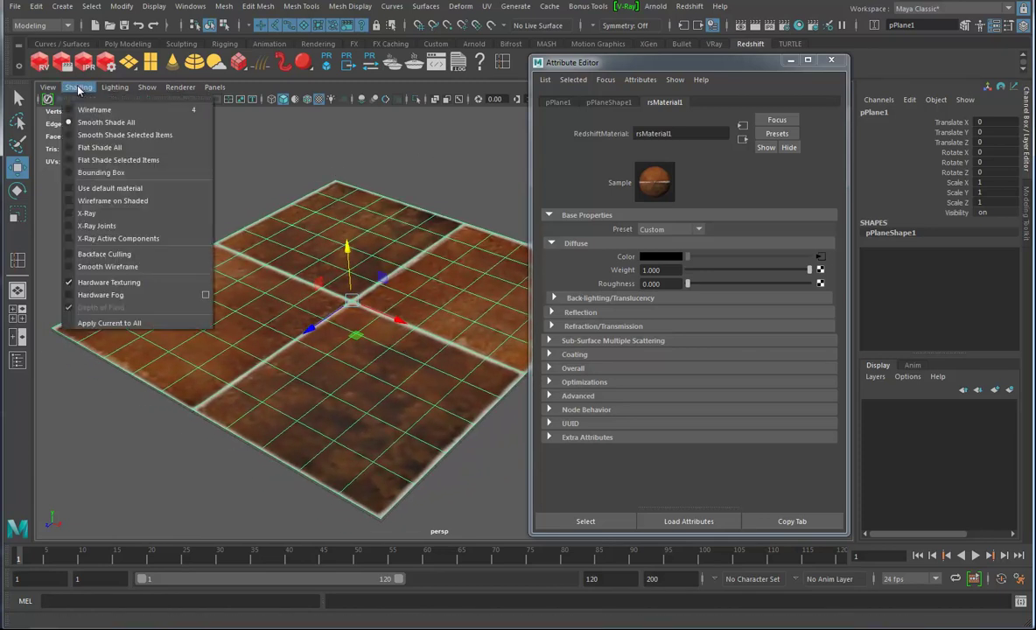
left_click(120, 284)
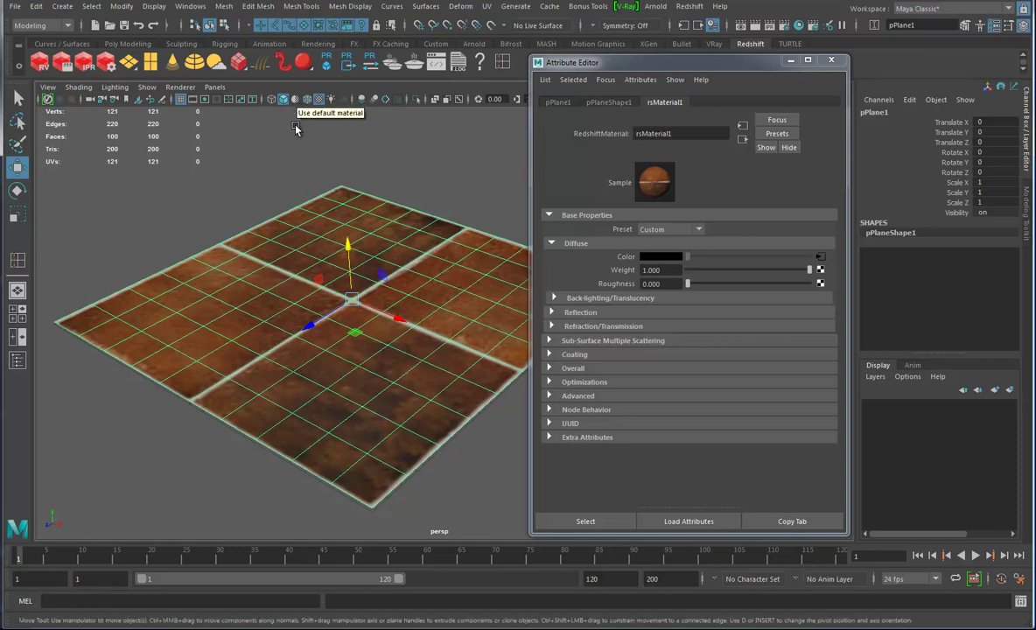
left_click_drag(395, 296, 405, 309, "alt")
left_click_drag(359, 352, 410, 369, "alt")
Step: Close the Attribute Editor and open the plane's UV layout in the UV Editor with the UV Toolkit collapsed
left_click(829, 61)
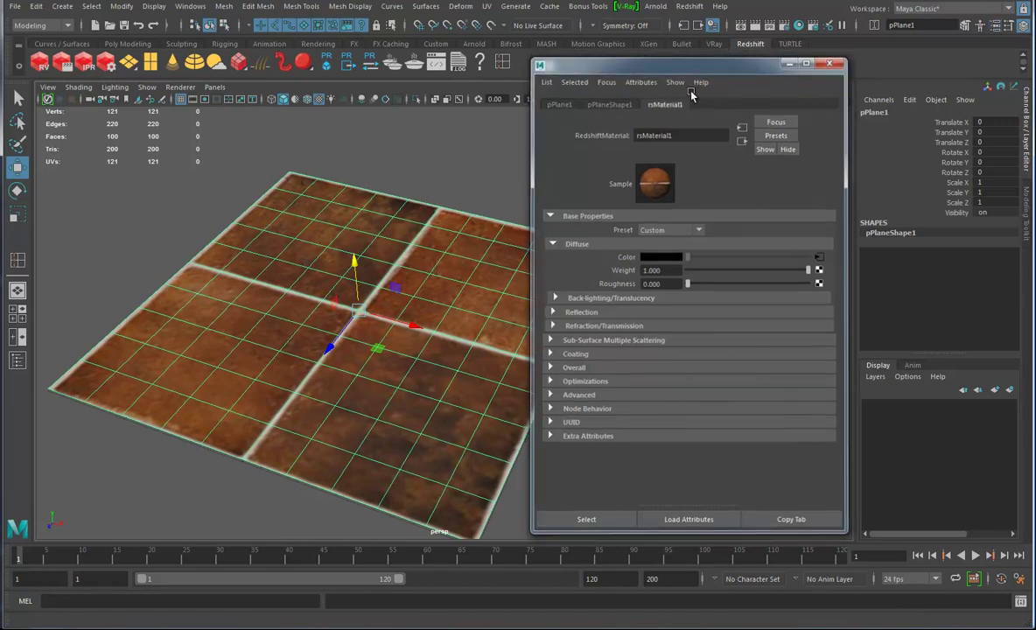
left_click(487, 7)
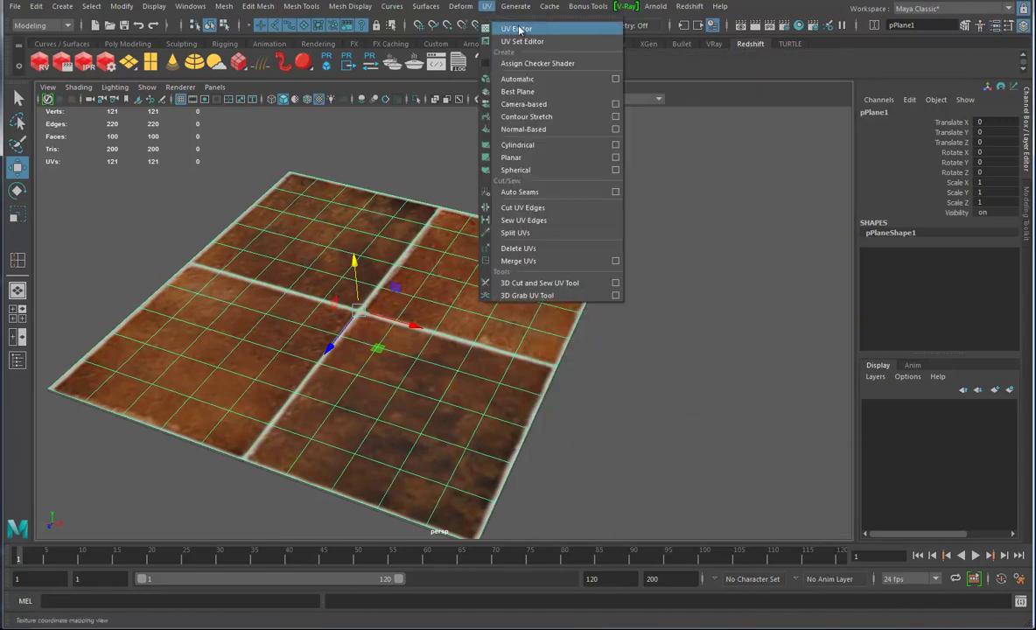
left_click(516, 28)
left_click_drag(744, 88, 560, 72)
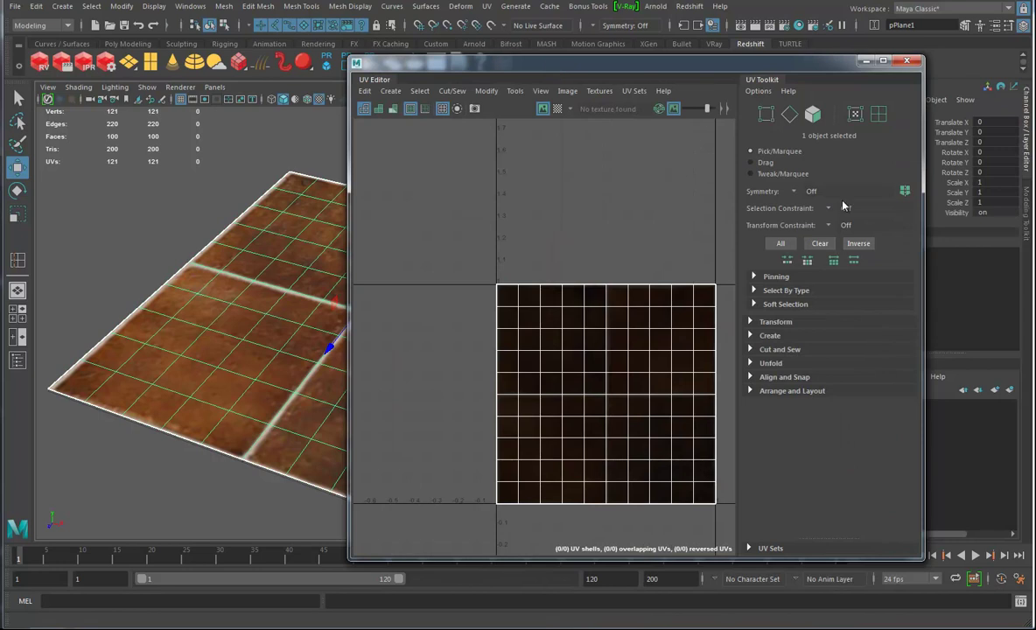
left_click(767, 83)
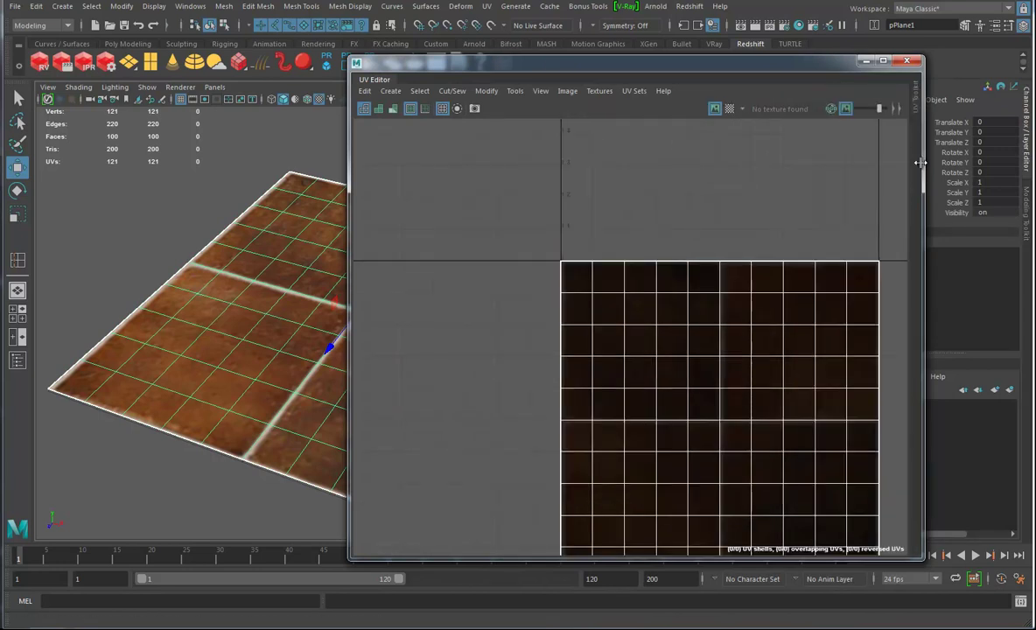
middle_click_drag(729, 366, 633, 295, "alt")
right_click_drag(648, 301, 578, 288, "alt")
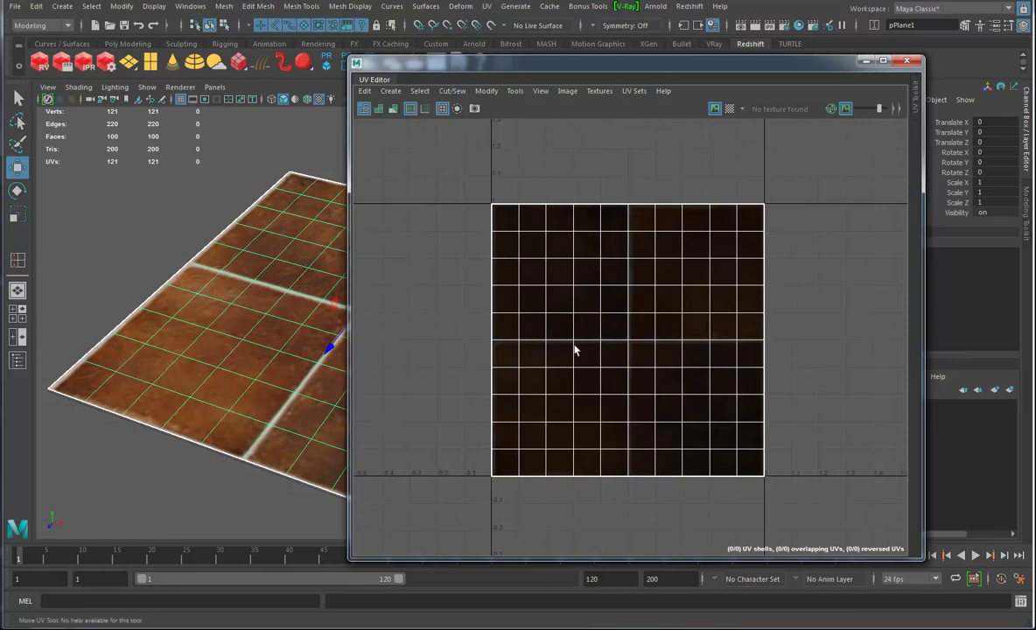
middle_click_drag(623, 347, 626, 343, "alt")
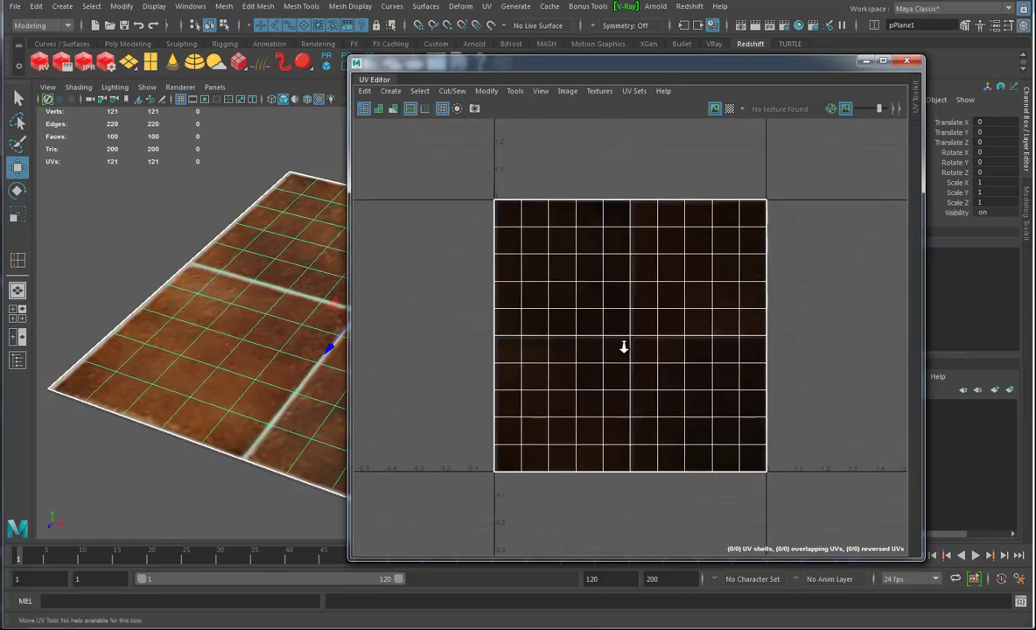
Step: Toggle the texture image on and off in the UV Editor, then dim it to make the UV grid stand out
right_click_drag(624, 346, 631, 352, "alt")
left_click(847, 110)
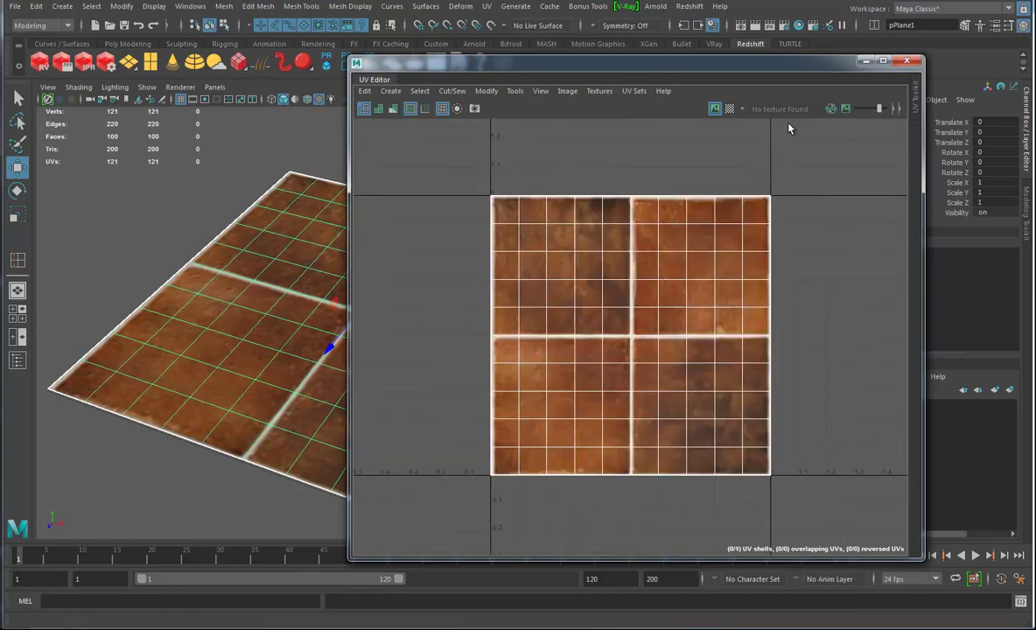
left_click(715, 109)
left_click(716, 109)
left_click(716, 109)
left_click(715, 110)
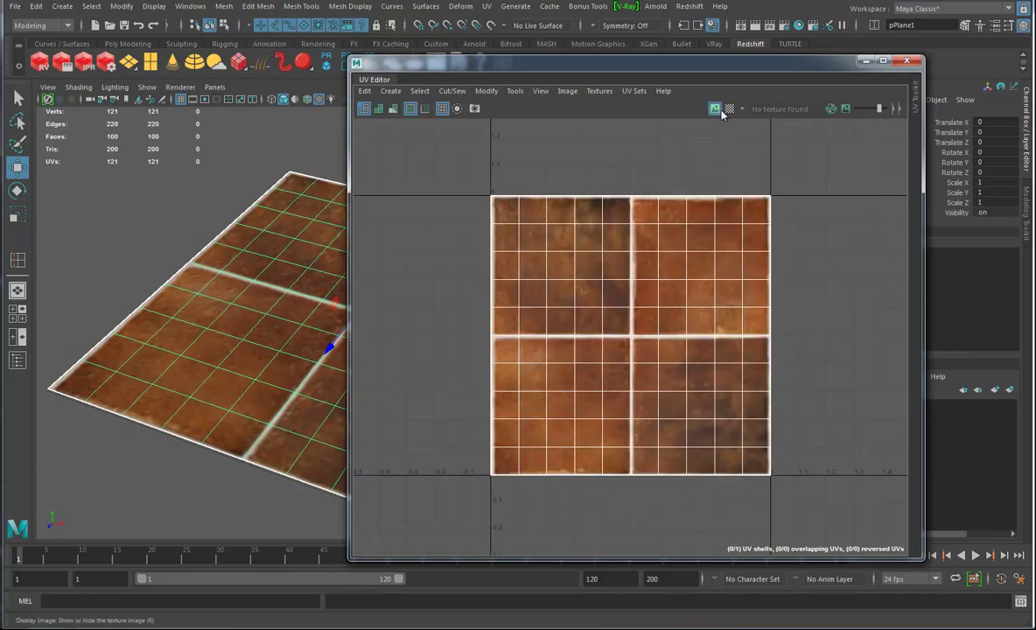
left_click(846, 109)
left_click_drag(877, 111, 869, 114)
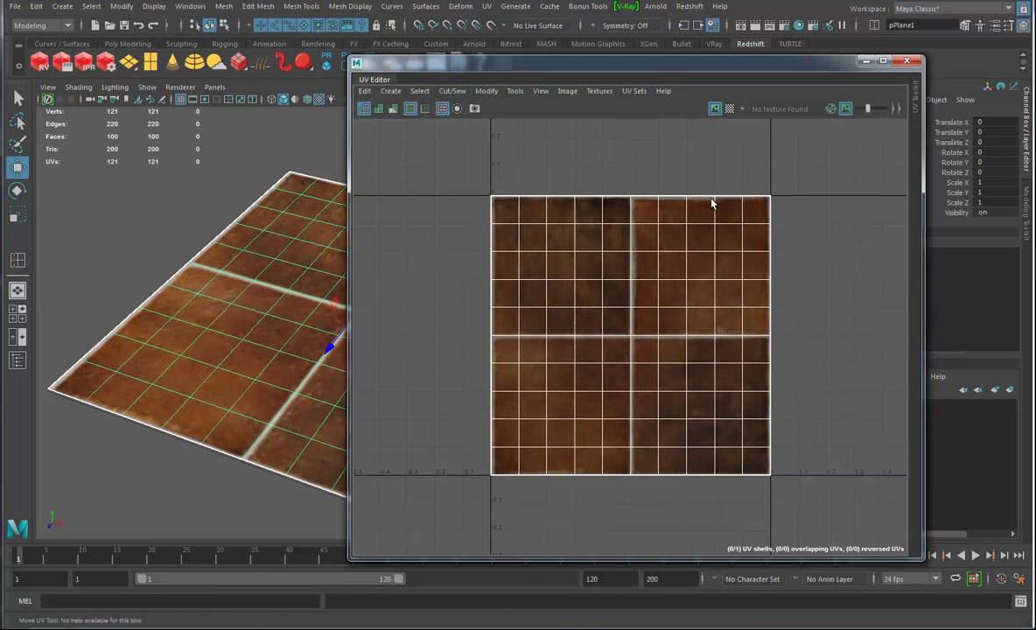
Step: Select the plane's entire UV shell in the UV Editor and shift it slightly over the tile texture
left_click(238, 190)
left_click(276, 283)
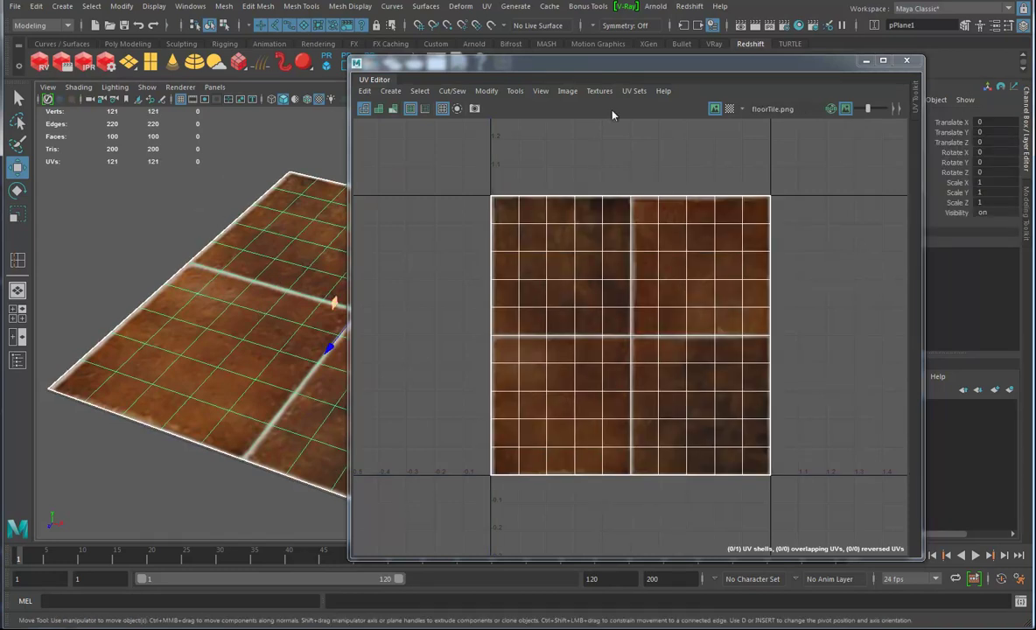
right_click_drag(665, 302, 713, 303)
double_click(658, 308)
mouse_move(631, 336)
left_mouse_down()
mouse_move(664, 361)
mouse_move(652, 301)
mouse_move(627, 329)
left_mouse_up()
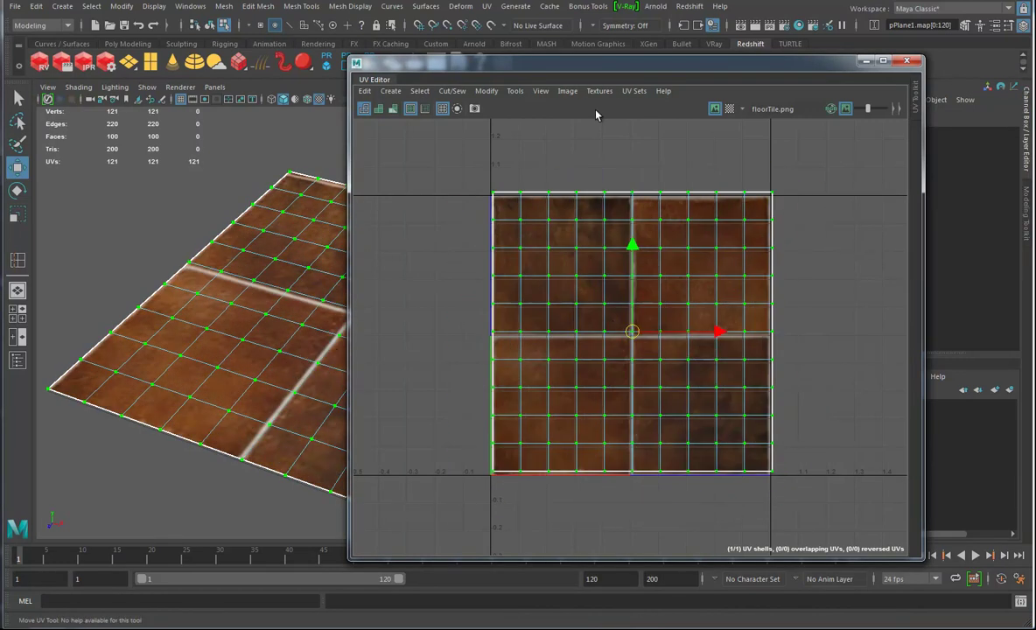
Step: Move and narrow the UV Editor window to uncover the viewport, and frame the whole plane beside it
left_click_drag(602, 70, 705, 76)
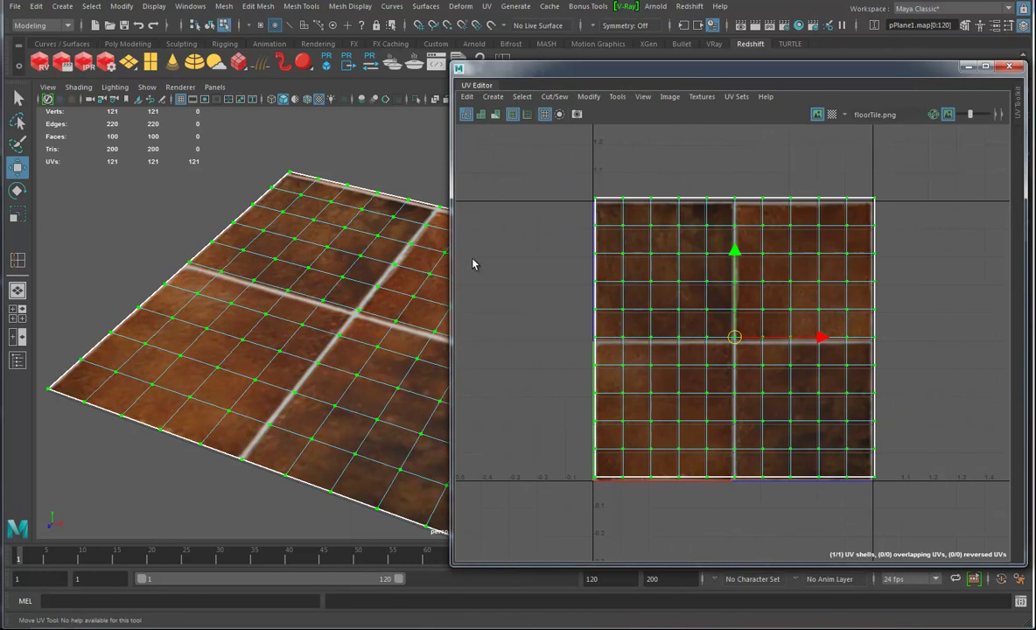
left_click_drag(452, 261, 541, 264)
right_click_drag(368, 328, 238, 356, "alt")
middle_click_drag(418, 313, 339, 309, "alt")
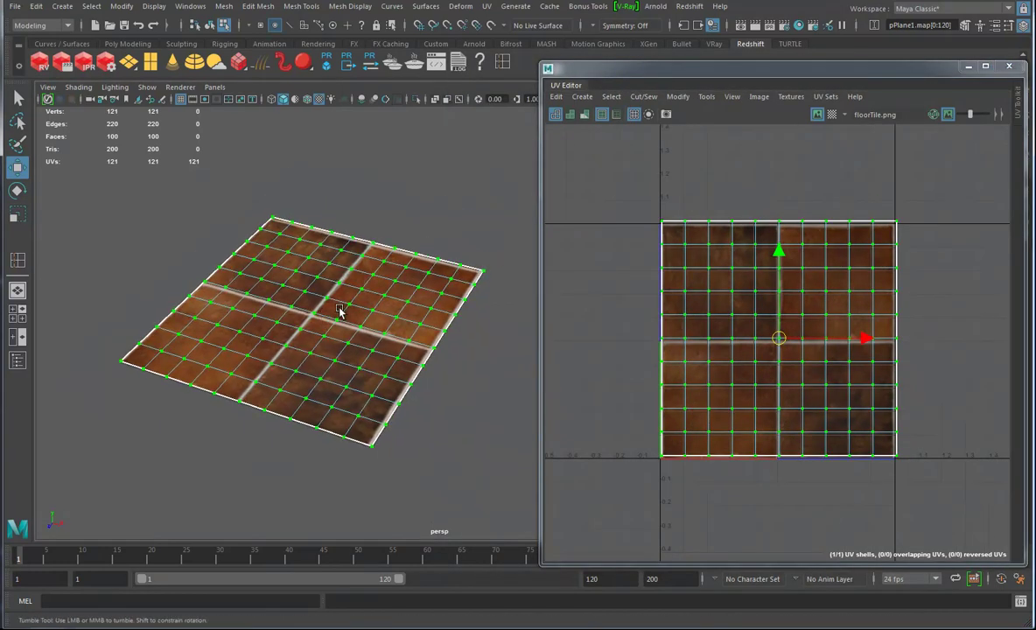
left_click_drag(339, 310, 345, 330, "alt")
Step: Scale the plane's UV shell up uniformly until it spans about five texture tiles in each direction
key("r")
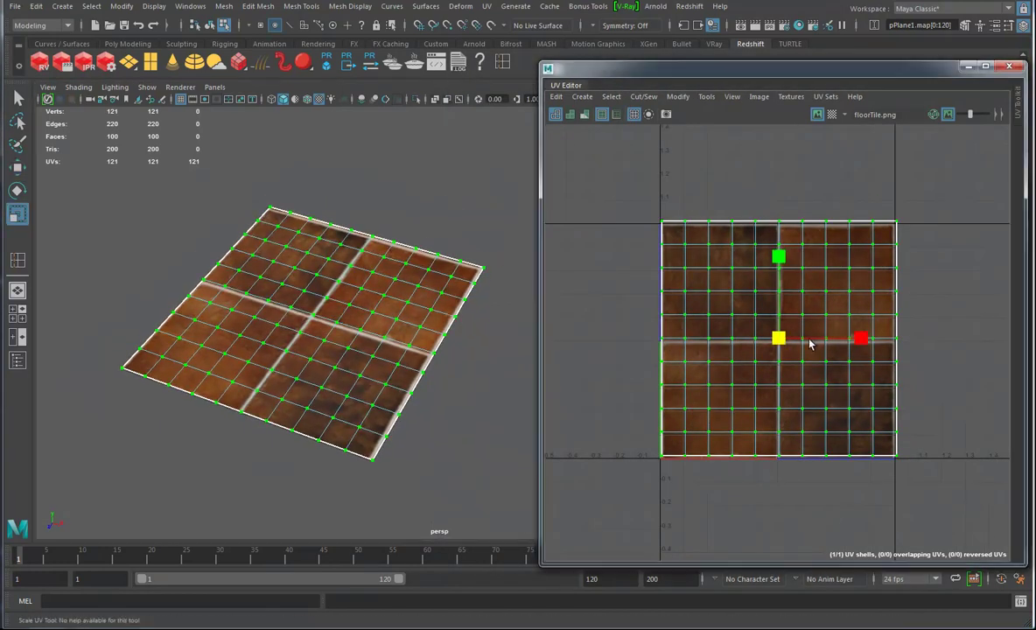
scroll(797, 341, "down", 3)
left_click_drag(796, 342, 1035, 337)
scroll(805, 352, "down", 3)
left_click_drag(800, 349, 814, 371)
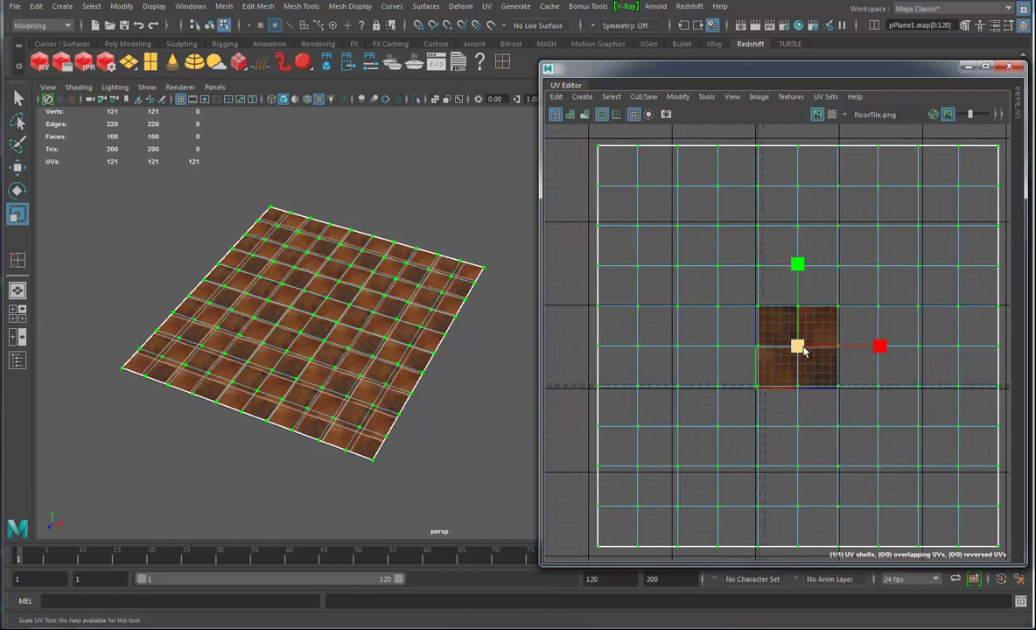
Step: Rotate the plane's UV shell about 45 degrees for a diagonal tile layout, and return to object selection with nothing selected
key("e")
left_click_drag(824, 270, 847, 321)
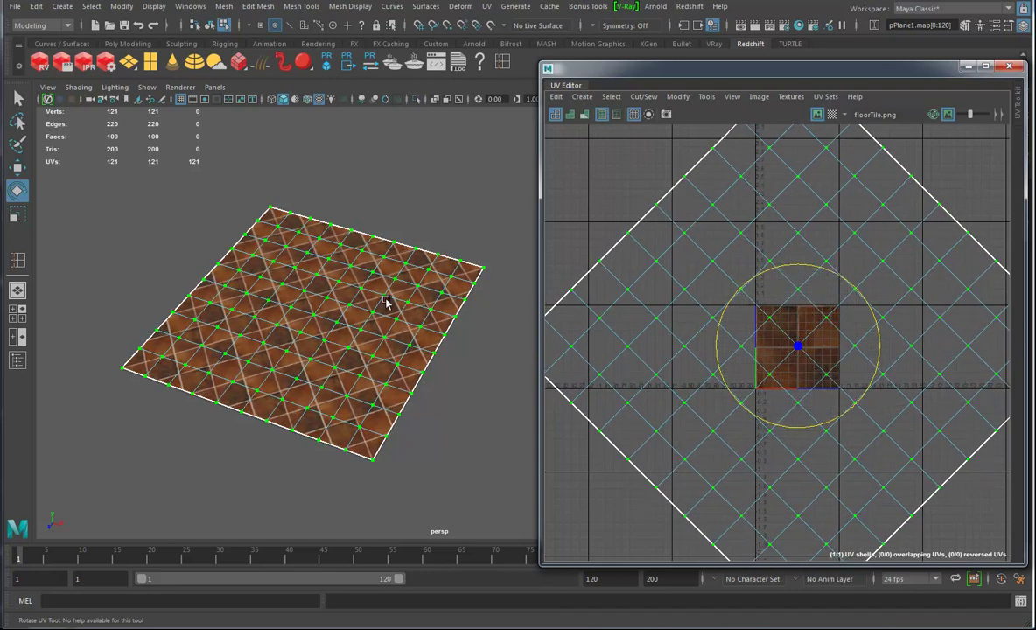
scroll(790, 347, "down", 3)
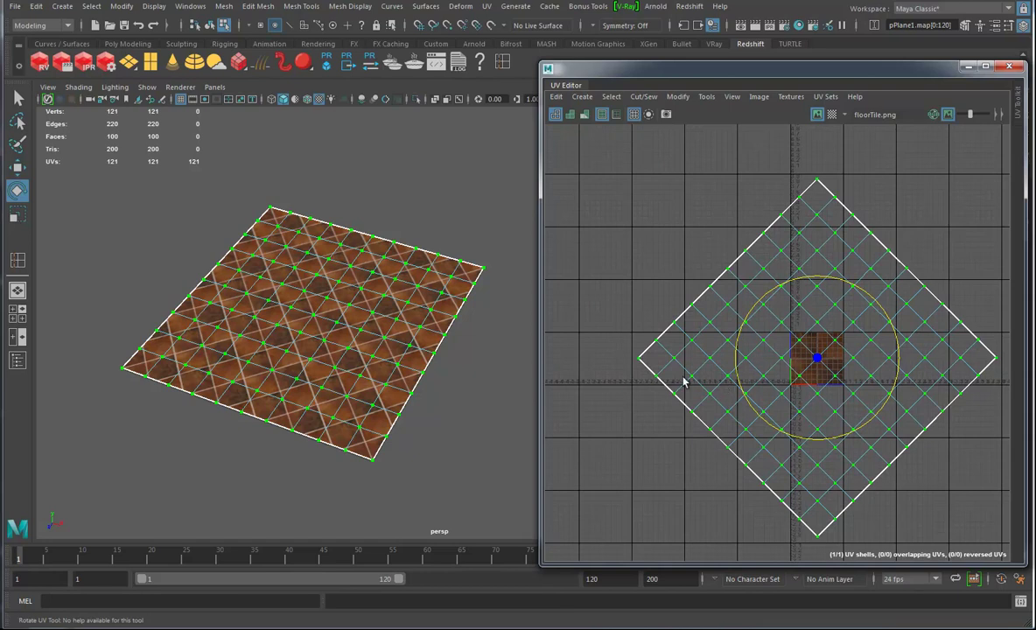
right_click_drag(363, 306, 392, 302)
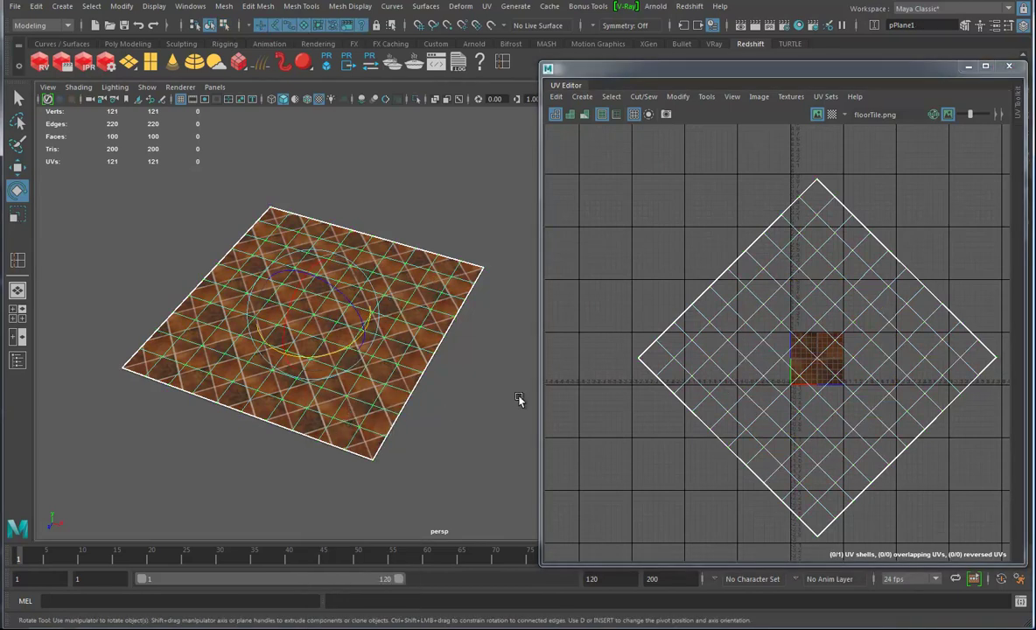
left_click(370, 475)
left_click_drag(370, 474, 414, 432, "alt")
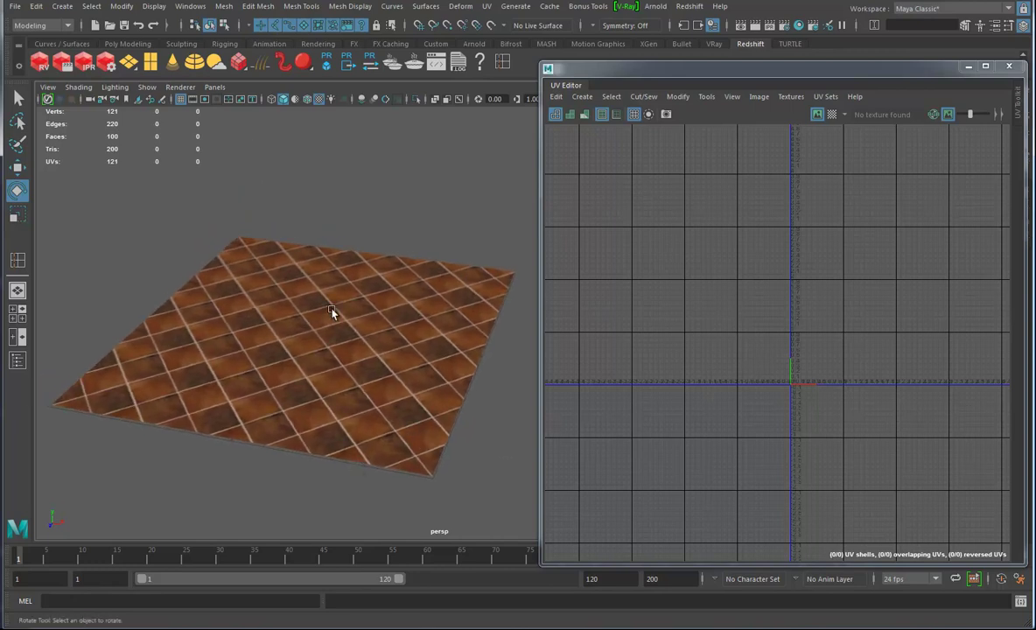
middle_click_drag(332, 310, 357, 317, "alt")
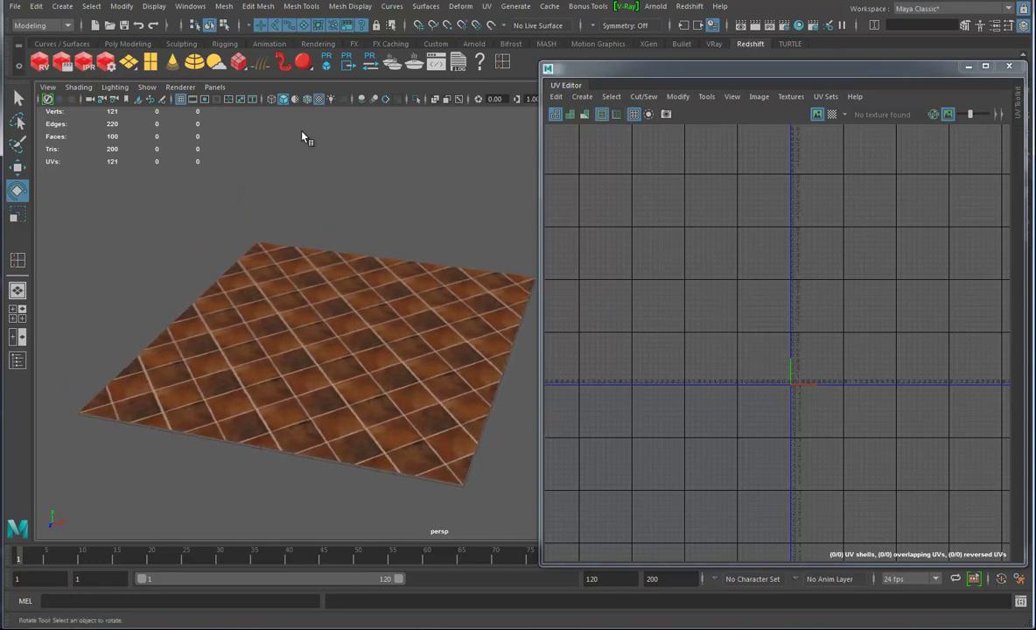
Step: Create a polygon cylinder, raise it to about 7.07 in Y, and scale it to about 1.86, 3.06, 1.86
left_click(62, 6)
mouse_move(88, 51)
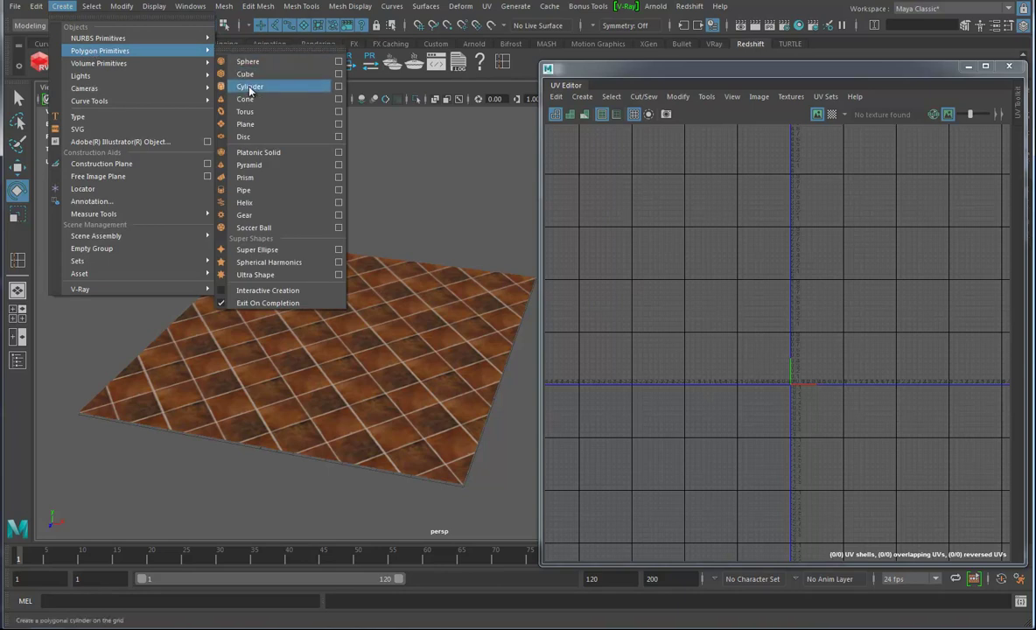
left_click(250, 85)
key("w")
left_click_drag(334, 280, 324, 174)
key("r")
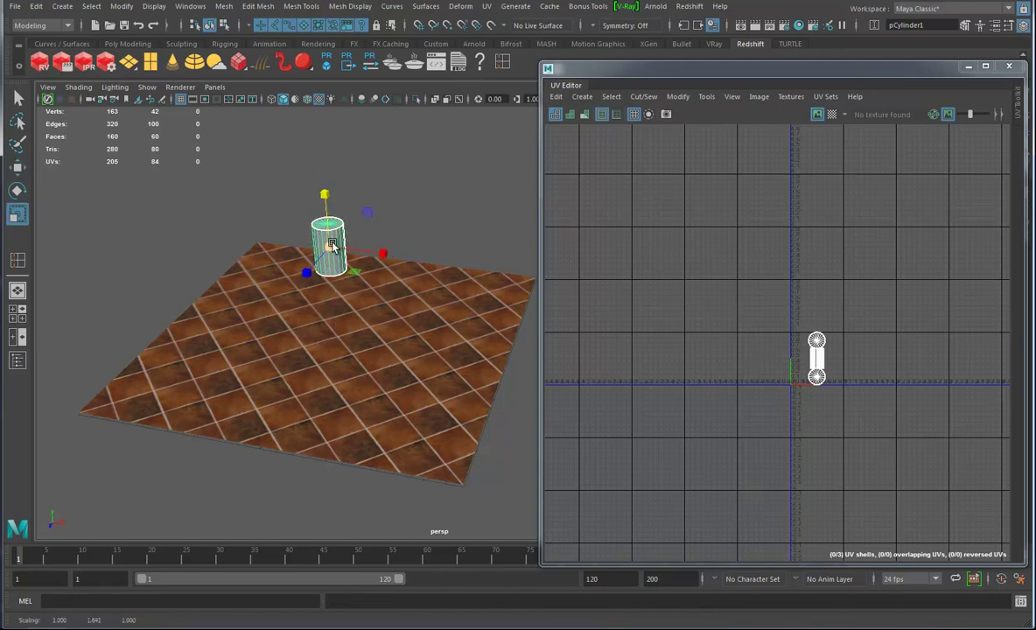
left_click_drag(329, 247, 358, 245)
scroll(358, 243, "up", 5)
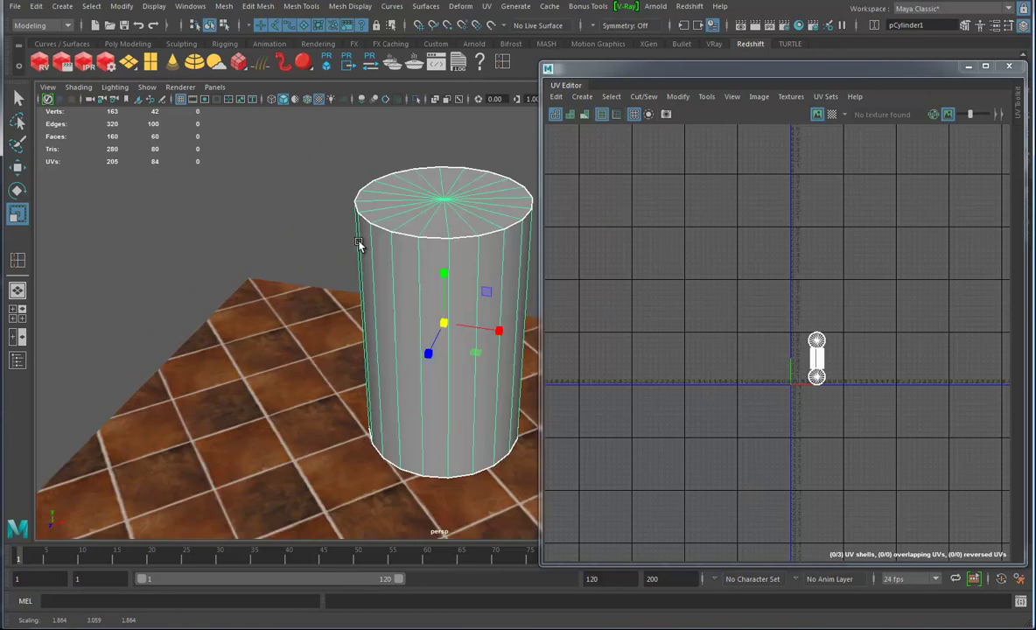
Step: Assign a new Redshift material to the cylinder and open its material attributes
left_click_drag(424, 352, 309, 318, "alt")
mouse_move(315, 231)
right_mouse_down()
mouse_move(314, 267)
mouse_move(317, 234)
right_mouse_up()
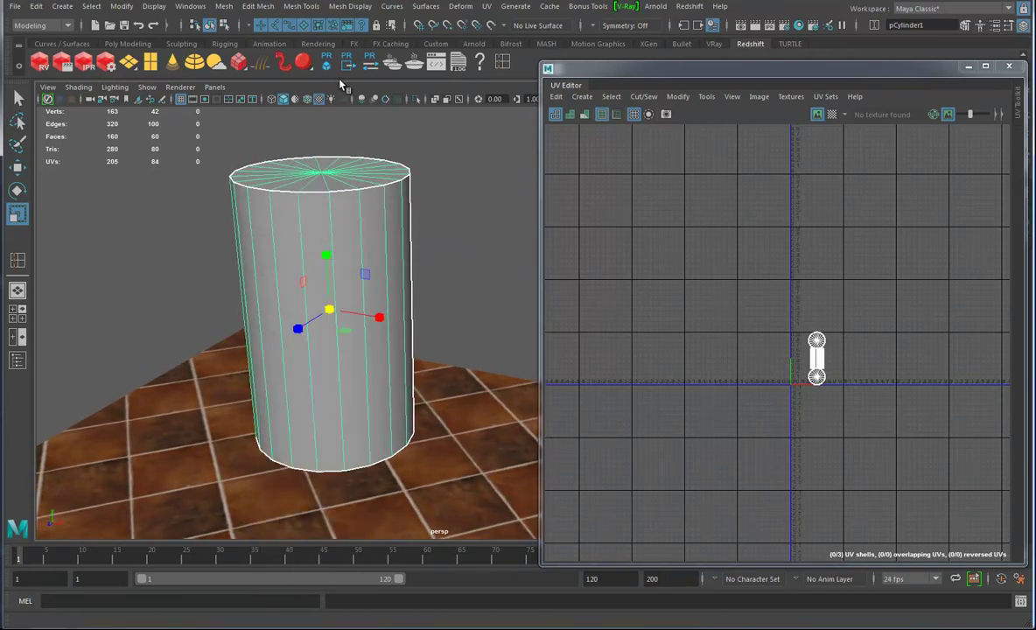
left_click(304, 63)
left_click(350, 193)
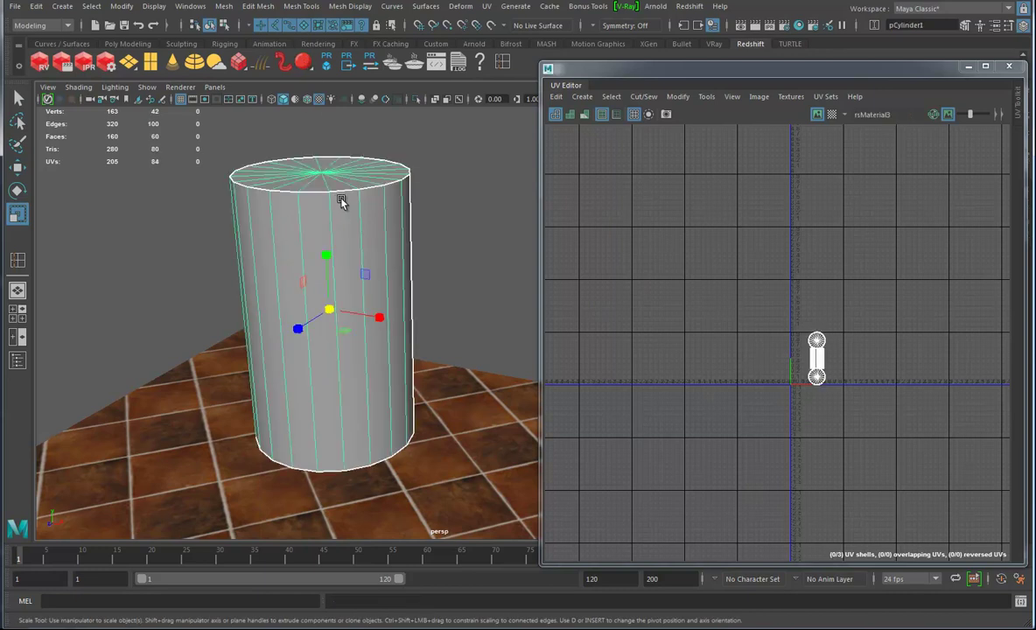
right_click_drag(350, 192, 349, 214)
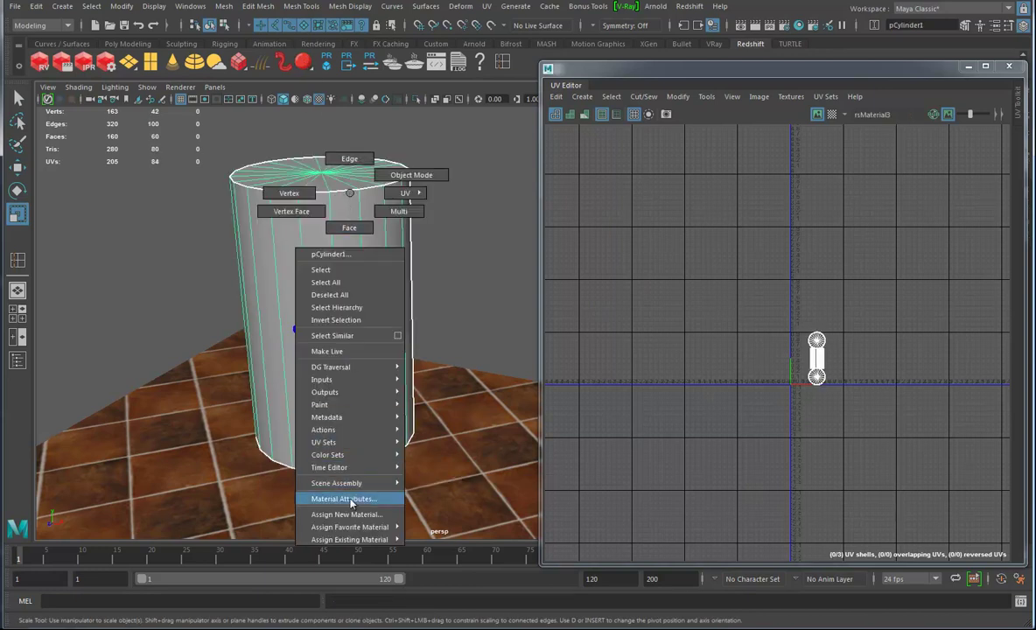
left_click(351, 497)
Step: Arrange the Attribute Editor and UV Editor windows so the cylinder and its material settings are both in view
left_click_drag(669, 66, 616, 85)
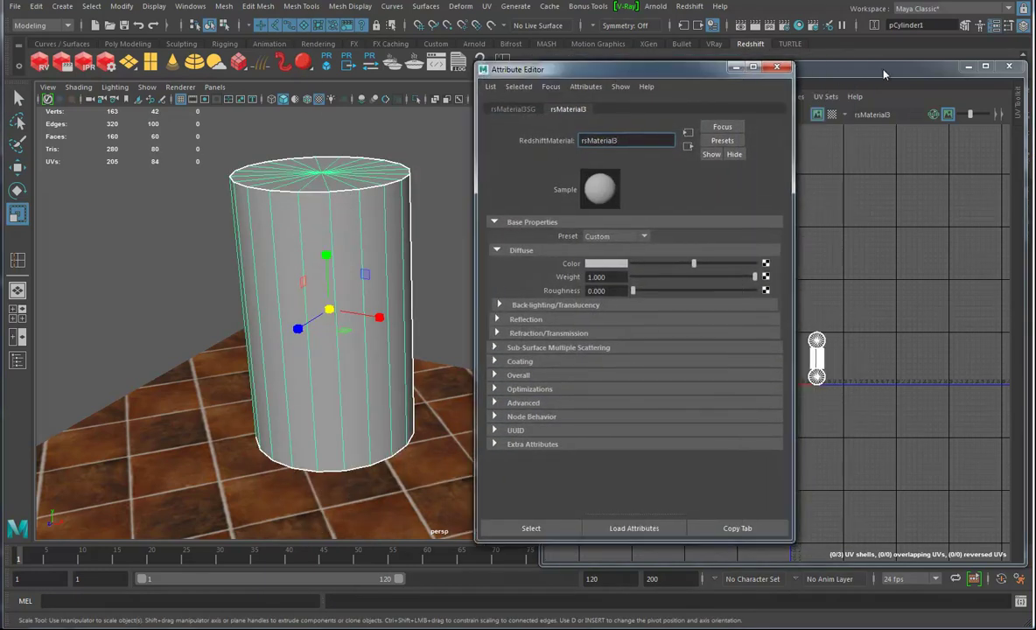
left_click_drag(853, 76, 813, 132)
left_click(474, 218)
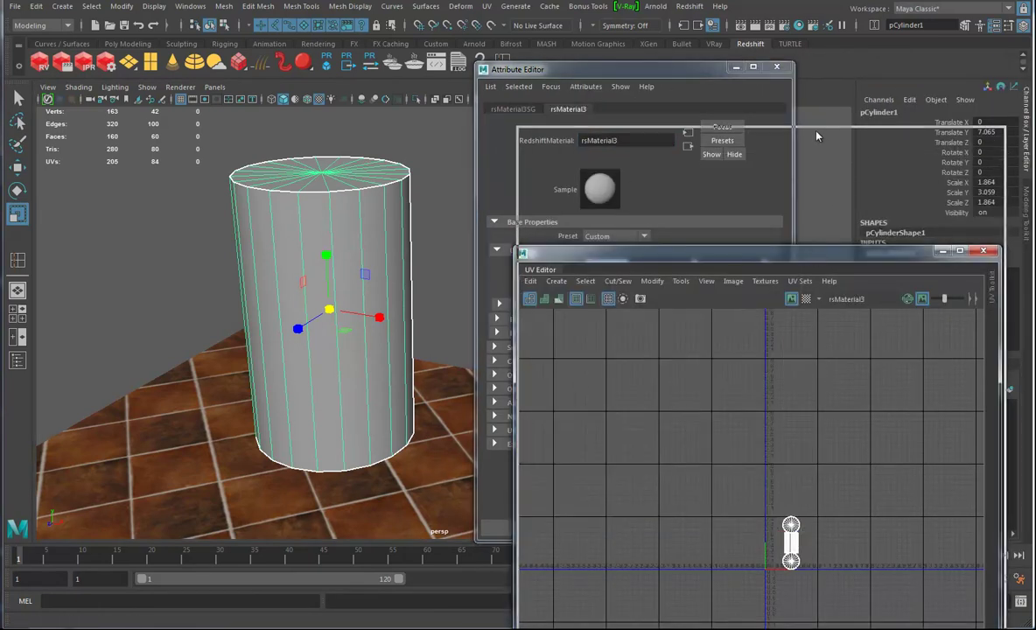
left_click(688, 82)
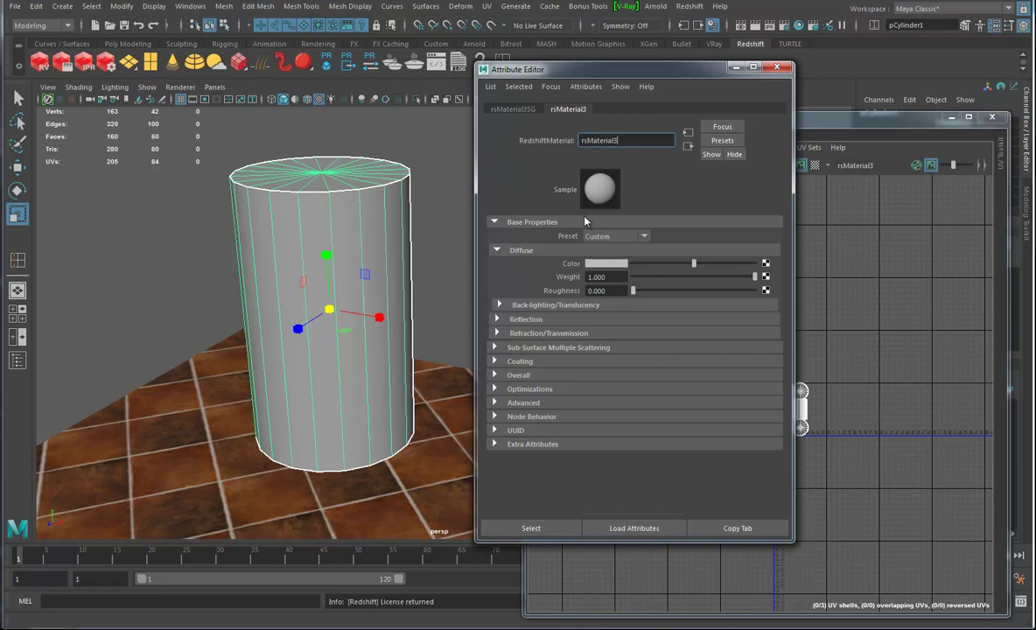
middle_click_drag(361, 324, 343, 329, "alt")
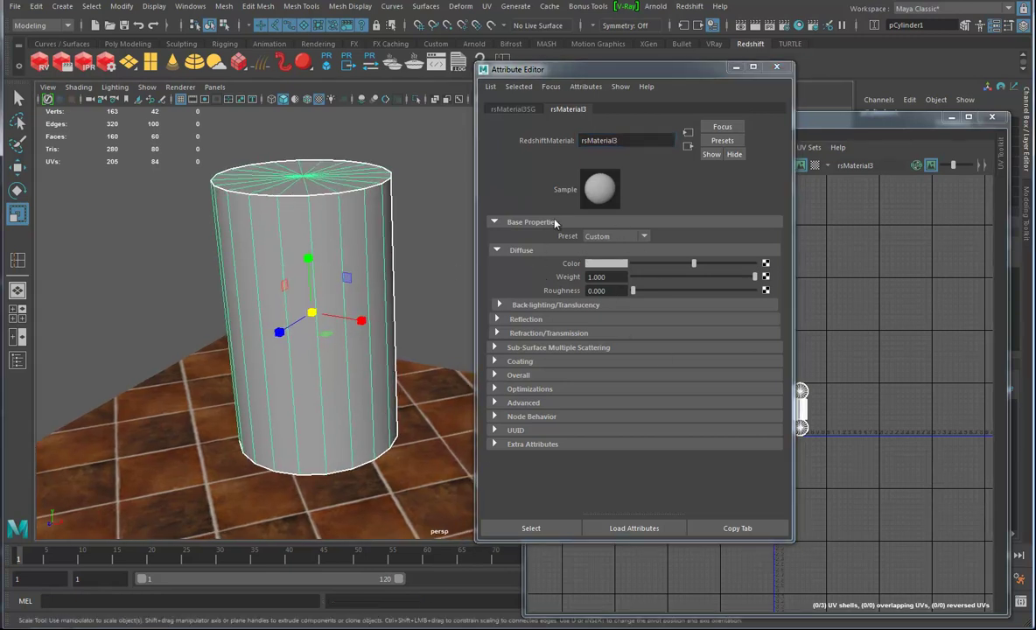
Step: Map a File texture to the material's diffuse color and load AlphagettiLabel_Colour.png as its image
left_click(766, 265)
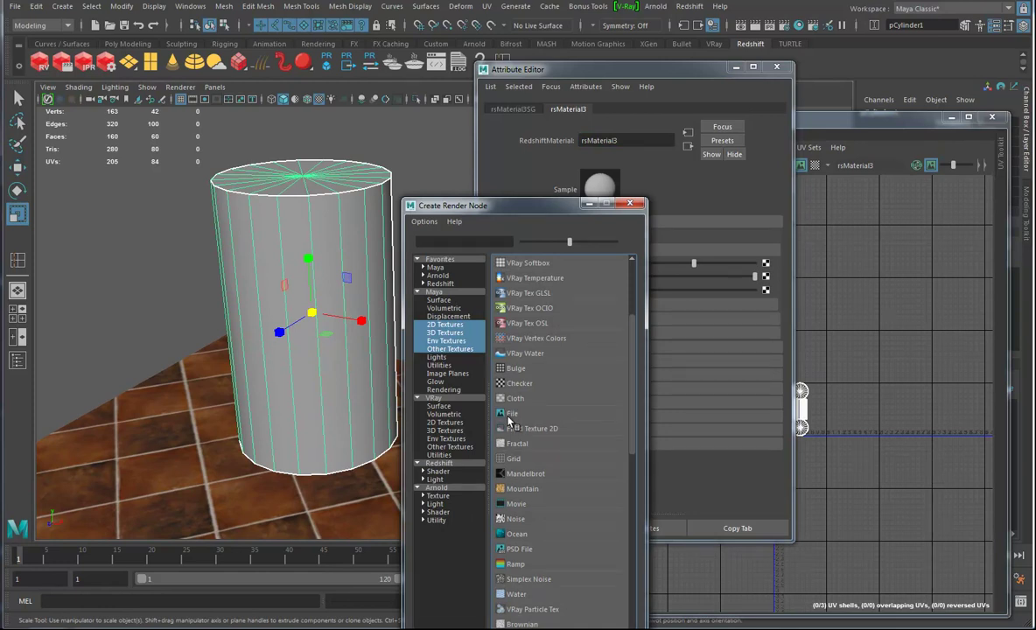
left_click(505, 409)
left_click(763, 281)
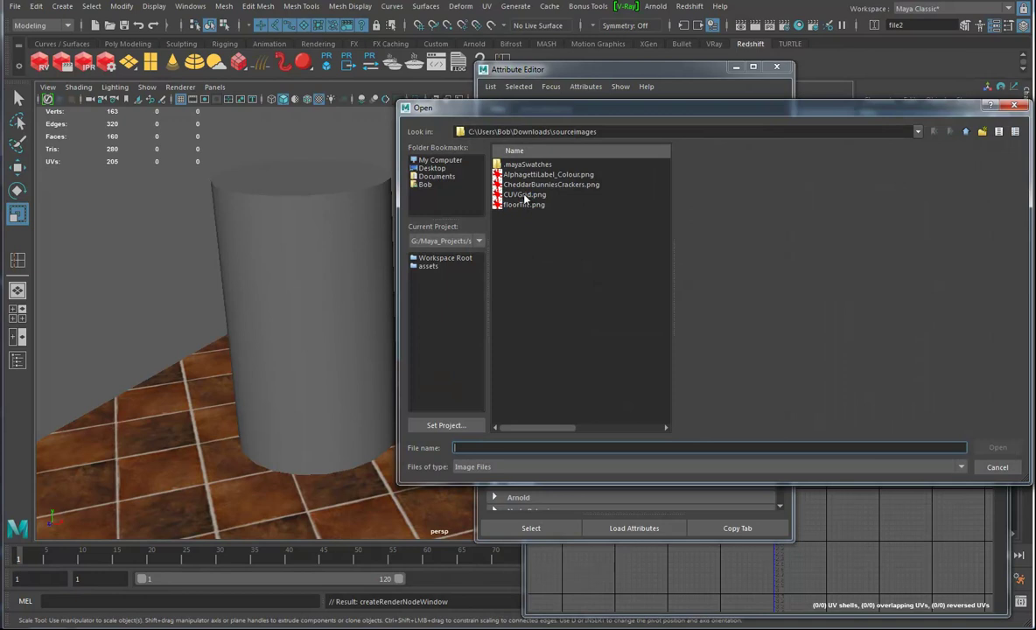
left_click(531, 175)
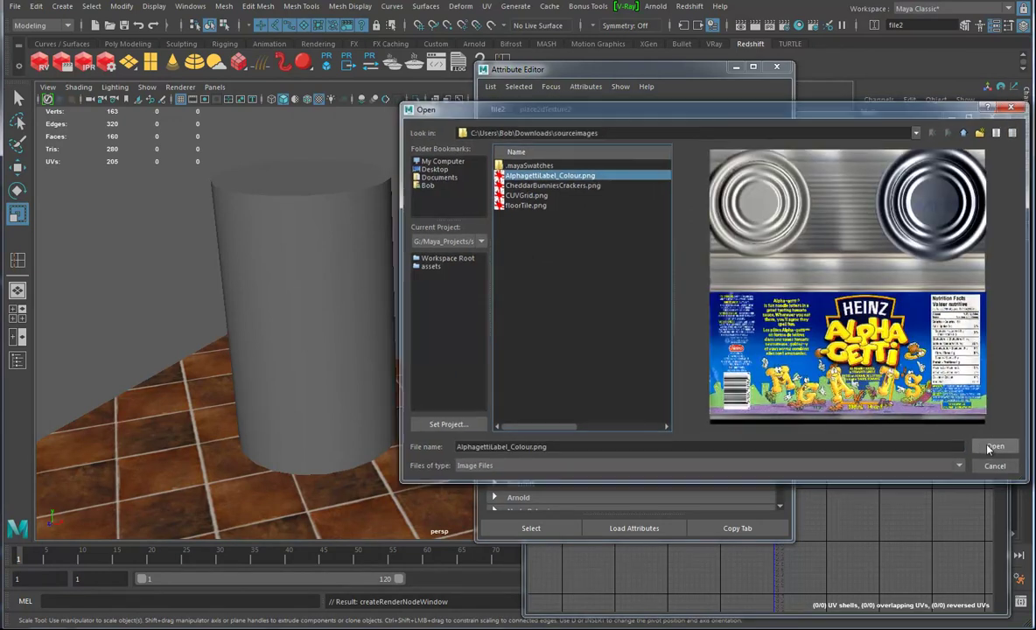
left_click(987, 448)
mouse_move(346, 342)
left_mouse_down("alt")
mouse_move(354, 312)
mouse_move(354, 349)
left_mouse_up("alt")
left_click(604, 199)
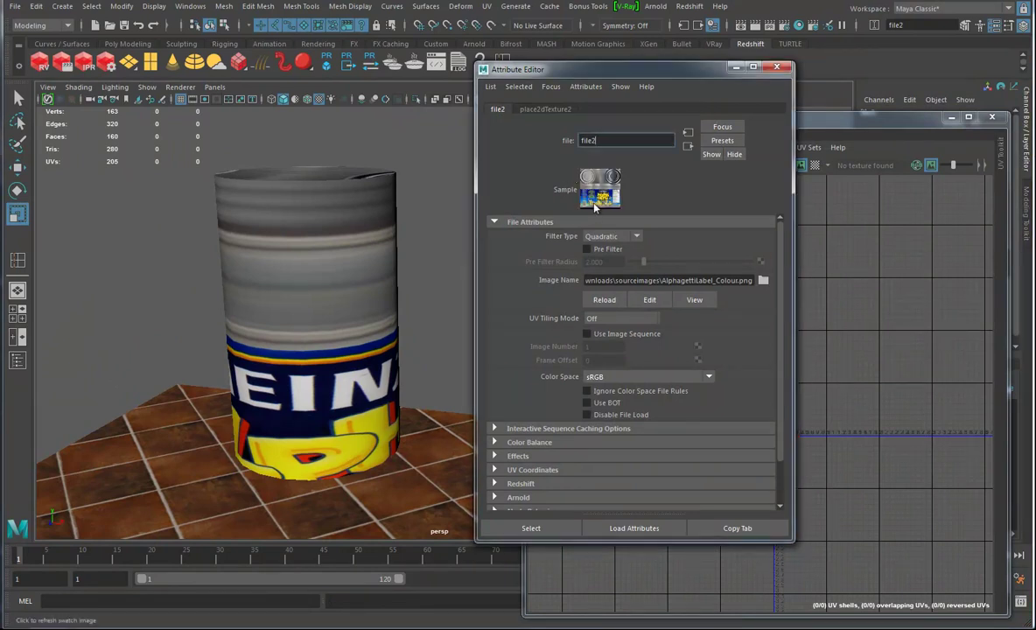
Step: Close the Attribute Editor, select the cylinder, and frame its UV layout over the label texture in the UV Editor
left_click(776, 67)
left_click(395, 283)
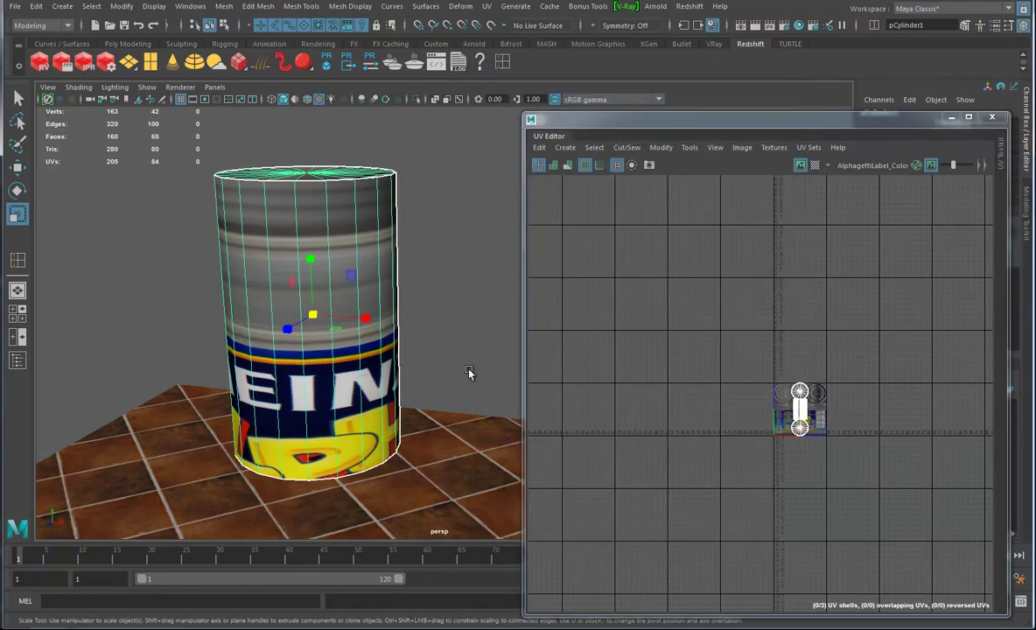
scroll(919, 367, "up", 5)
middle_click_drag(791, 376, 618, 424, "alt")
right_click_drag(618, 423, 896, 444, "alt")
middle_click_drag(660, 396, 698, 383, "alt")
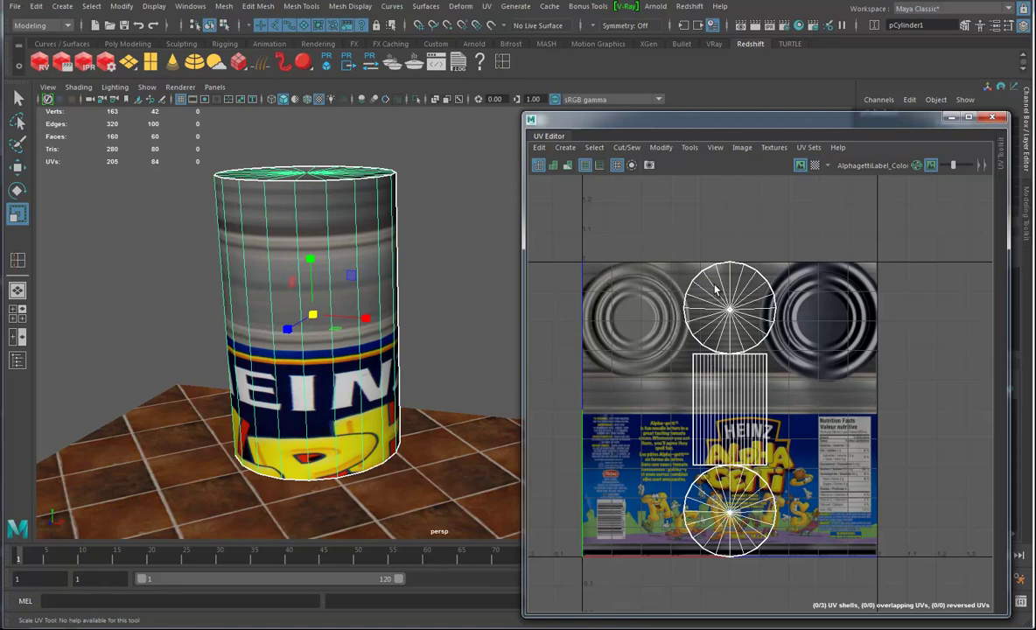
Step: Select the cylinder's top cap UV shell and move it onto the dark can lid image in the texture
right_click_drag(756, 296, 696, 282)
left_click(730, 308)
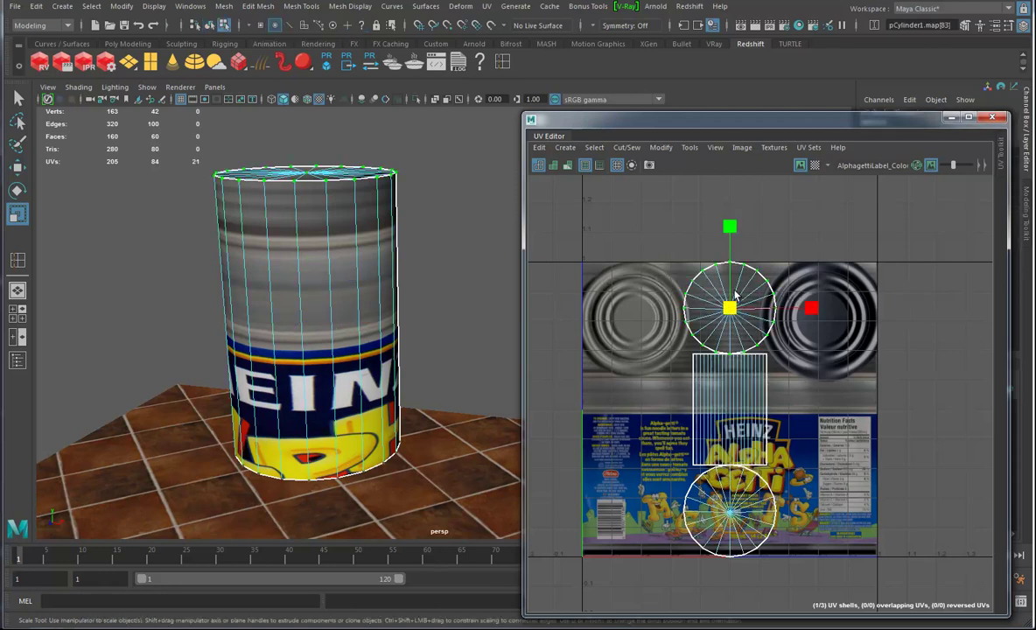
key("w")
left_click_drag(678, 286, 646, 274)
left_click_drag(361, 272, 396, 333, "alt")
left_click_drag(699, 298, 823, 320)
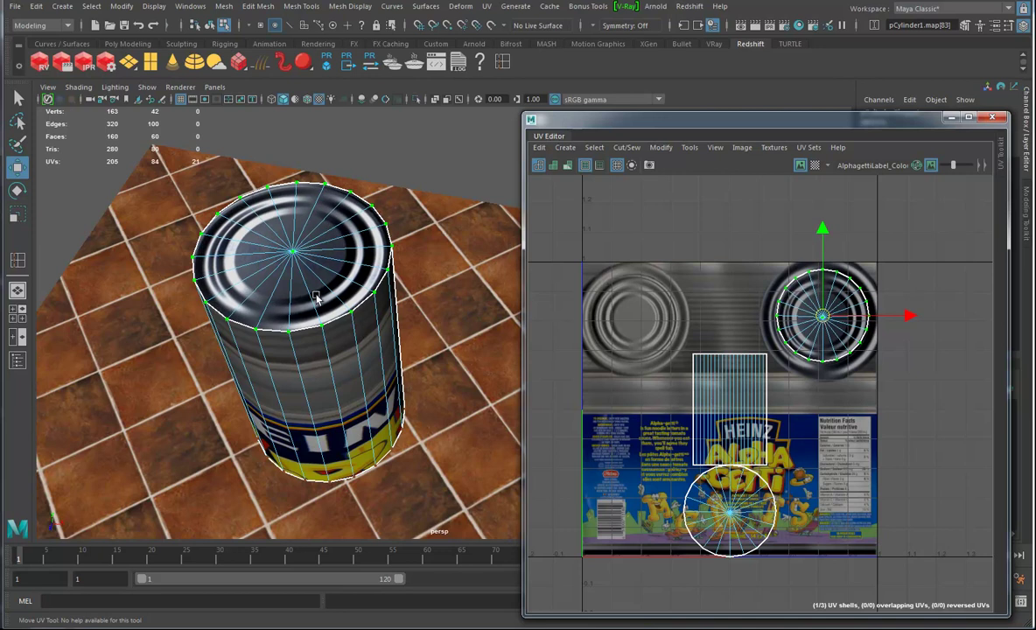
Step: Fine-tune the top cap UV shell's position to centre it on the dark lid's rings
left_click_drag(823, 316, 823, 320)
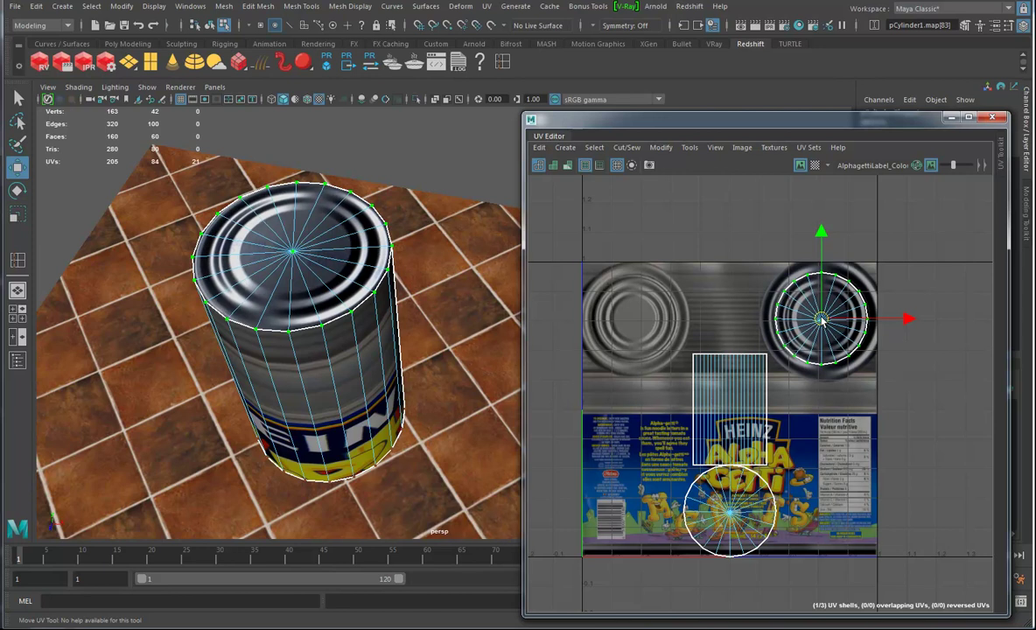
scroll(855, 359, "up", 5)
middle_click_drag(688, 314, 711, 329, "alt")
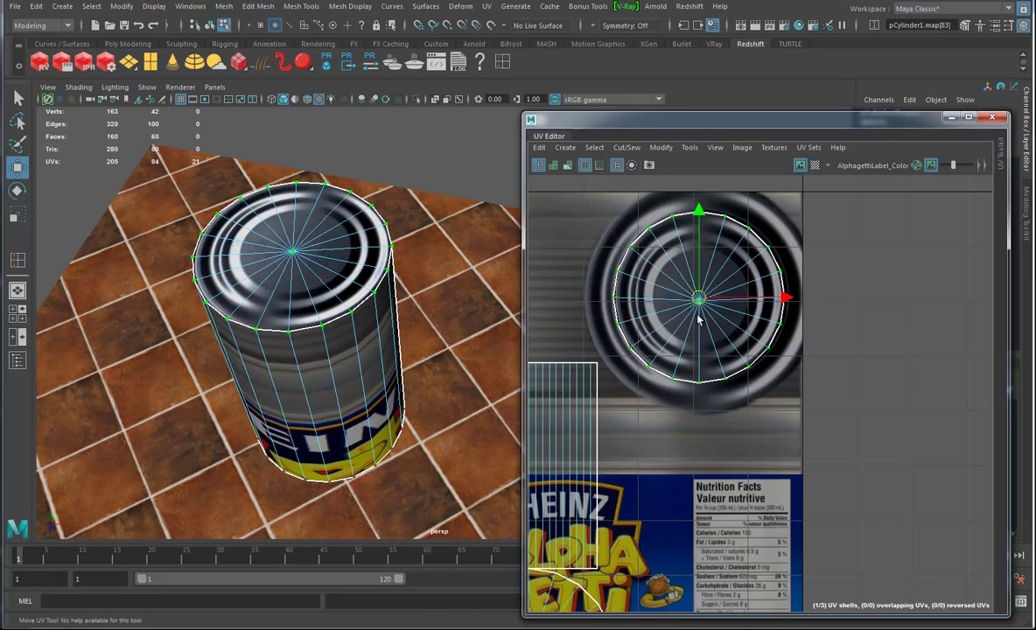
left_click_drag(698, 300, 703, 301)
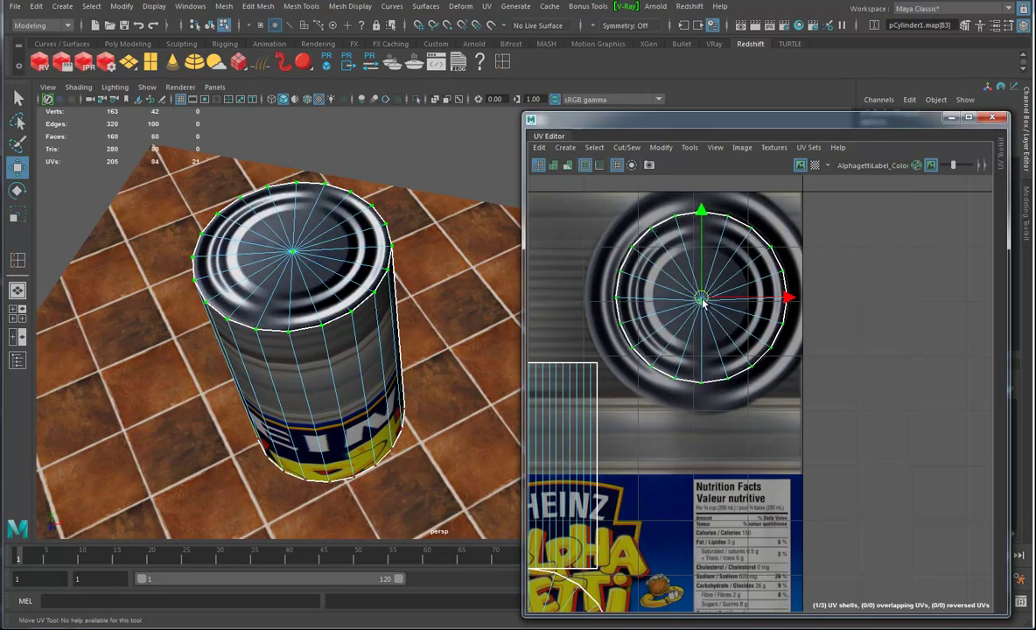
Step: Scale the top cap UV shell up slightly to match the dark lid image
key("r")
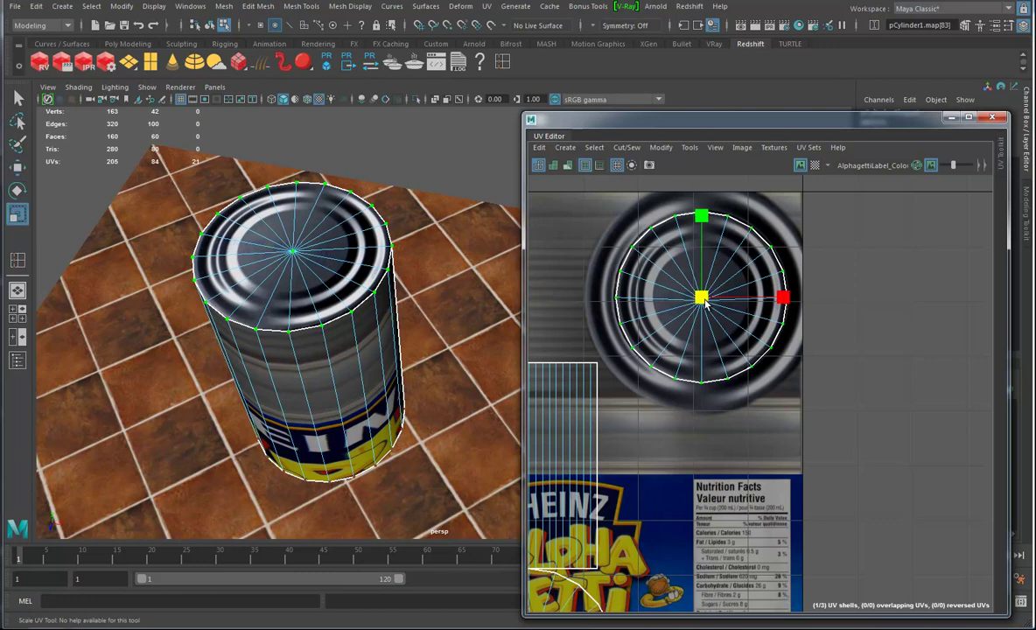
left_click_drag(702, 300, 705, 301)
left_click_drag(265, 280, 326, 289, "alt")
Step: Select the bottom cap UV shell and move it onto the lighter grey lid image in the texture
right_click_drag(685, 389, 571, 391, "alt")
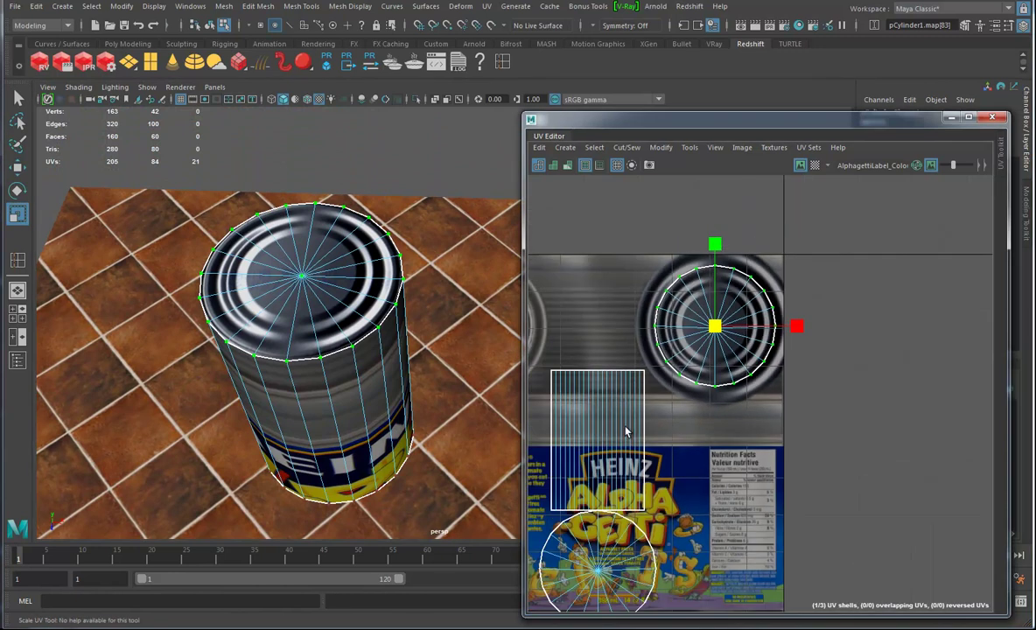
middle_click_drag(571, 391, 701, 259, "alt")
left_click(726, 447)
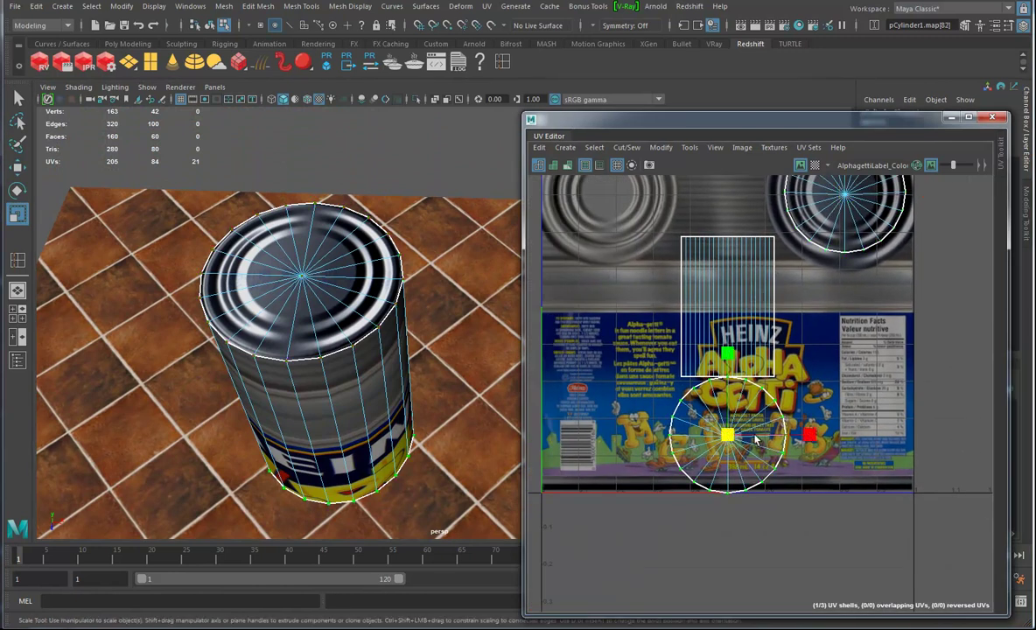
key("w")
left_click_drag(727, 435, 611, 208)
middle_click_drag(626, 266, 685, 397, "alt")
right_click_drag(685, 398, 946, 380, "alt")
middle_click_drag(728, 350, 744, 394, "alt")
left_click_drag(688, 367, 686, 364)
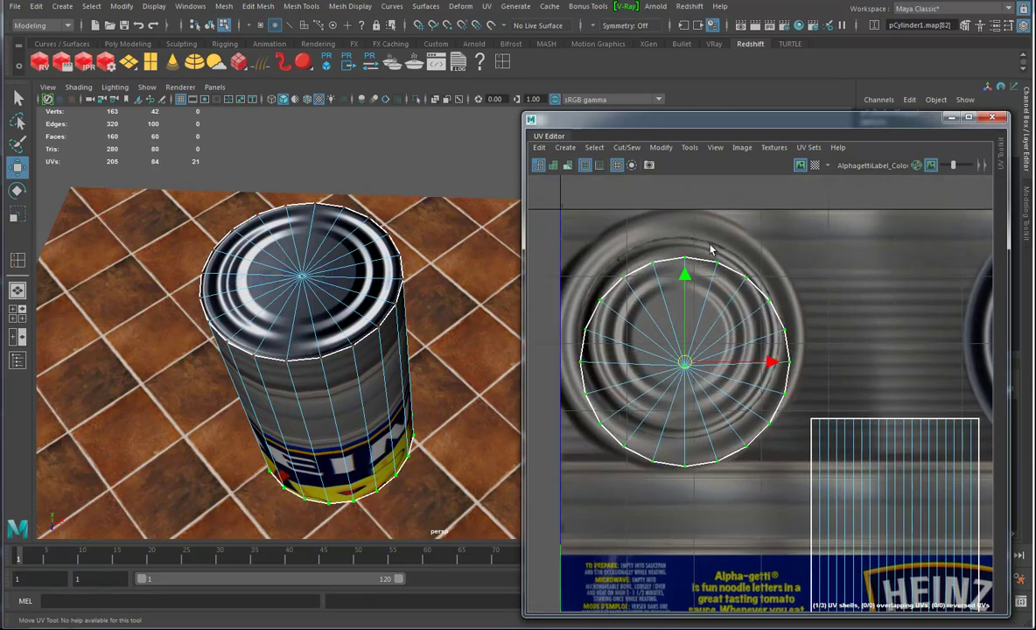
left_click_drag(685, 362, 677, 343)
Step: View the can from below and nudge the bottom cap UV shell to centre it on the grey lid's rings
left_click_drag(394, 406, 423, 320, "alt")
right_click_drag(423, 320, 479, 353, "alt")
left_click_drag(479, 352, 296, 382, "alt")
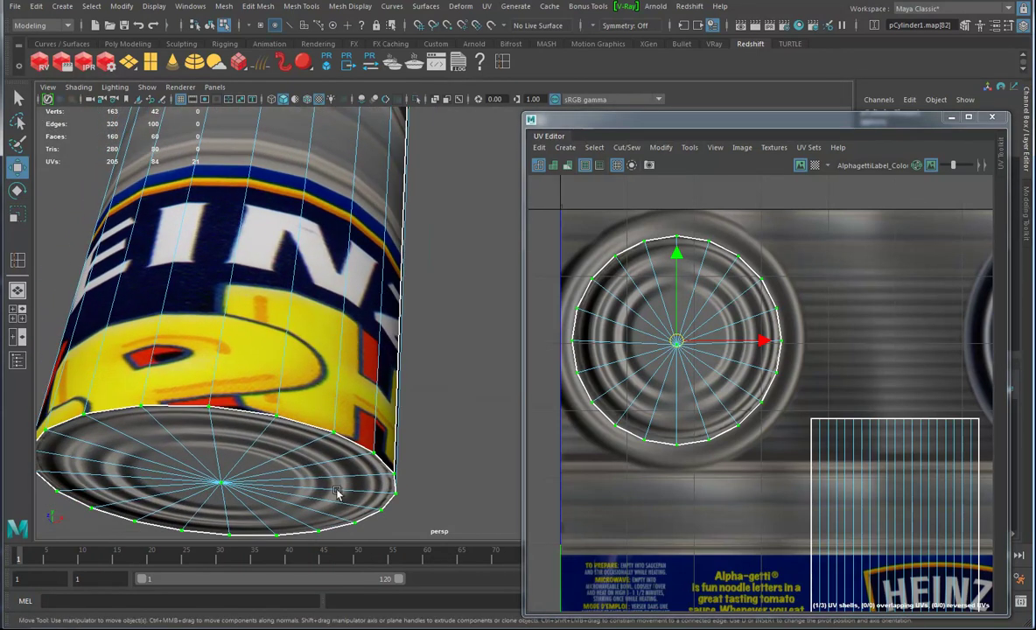
left_click_drag(682, 348, 681, 347)
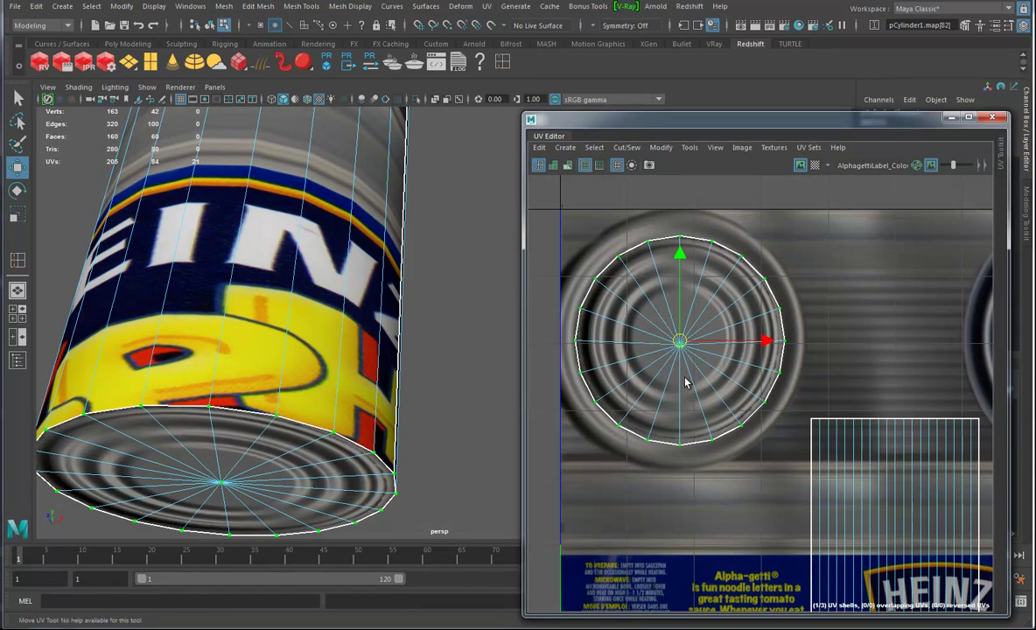
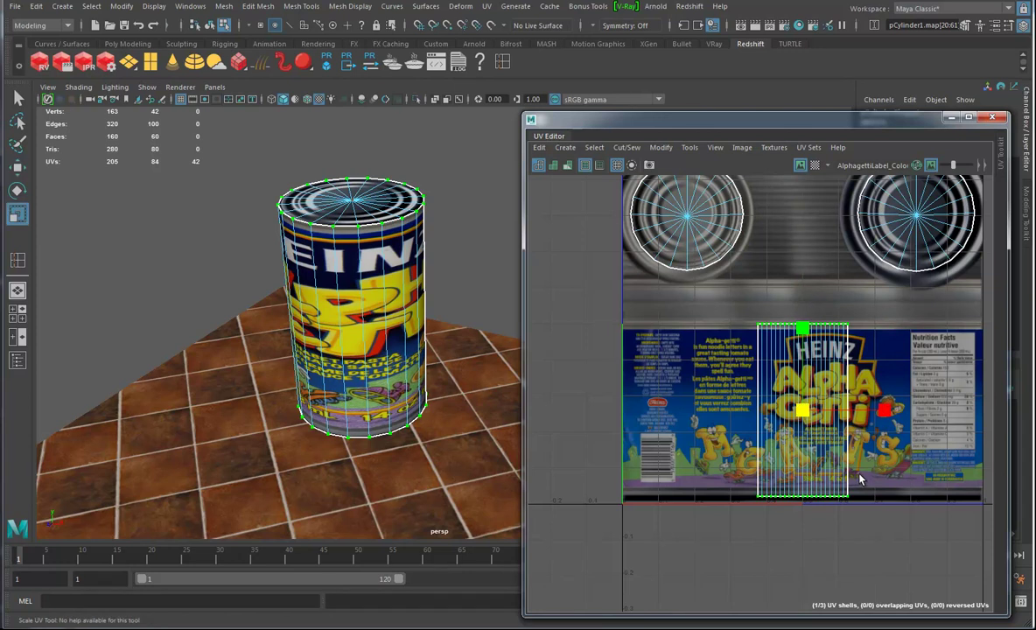
Step: Stretch the can's side UV shell horizontally to the full label width, return to object mode, and check the front label
left_click_drag(888, 409, 994, 409)
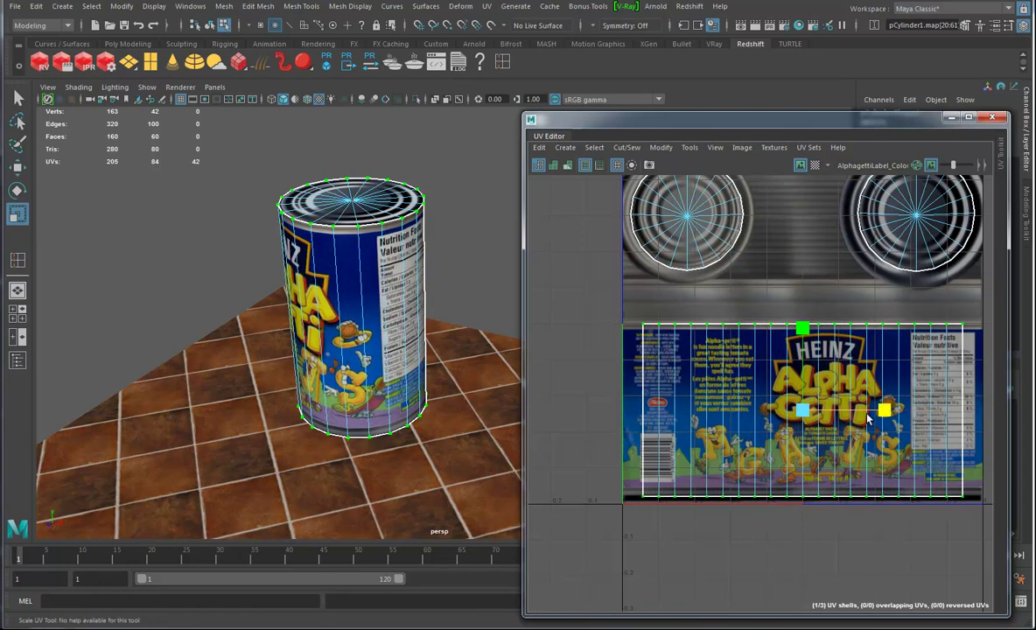
left_click_drag(886, 412, 896, 414)
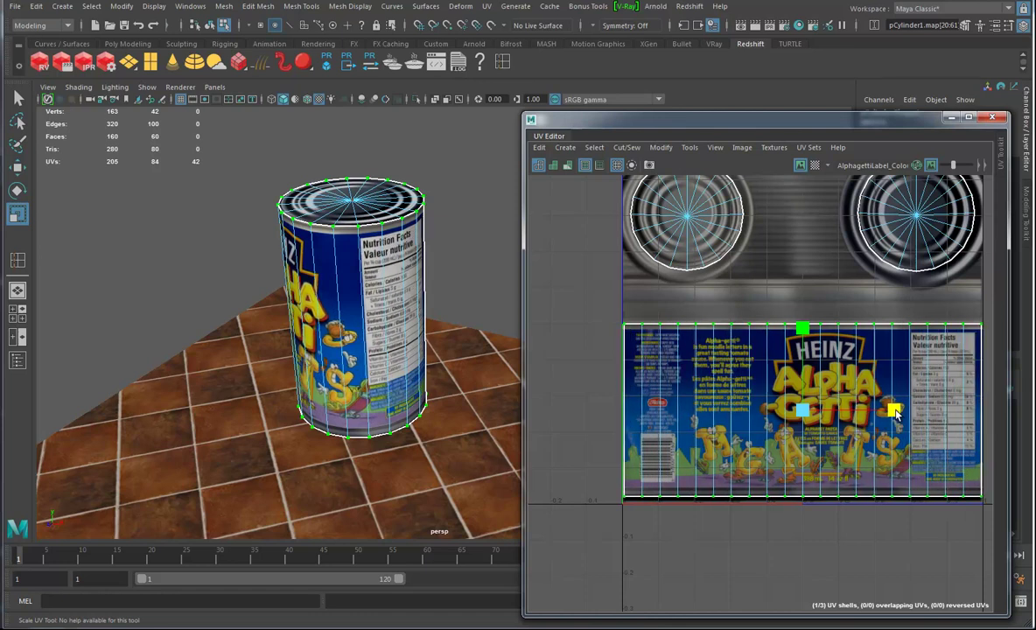
left_click_drag(391, 398, 286, 253, "alt")
right_click(311, 262)
right_click_drag(318, 262, 369, 247)
left_click(438, 250)
left_click_drag(363, 338, 391, 329, "alt")
left_click_drag(346, 276, 335, 304, "alt")
scroll(369, 301, "up", 3)
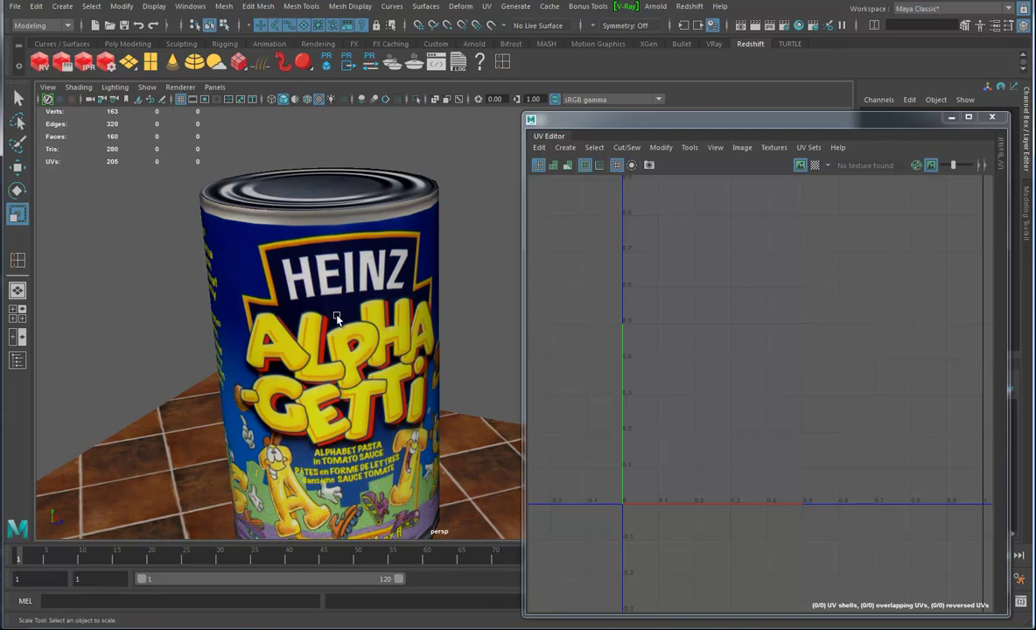
left_click_drag(432, 334, 342, 321, "alt")
Step: Select the can and insert edge loops around it at the label's upper and lower metal borders
left_click(342, 321)
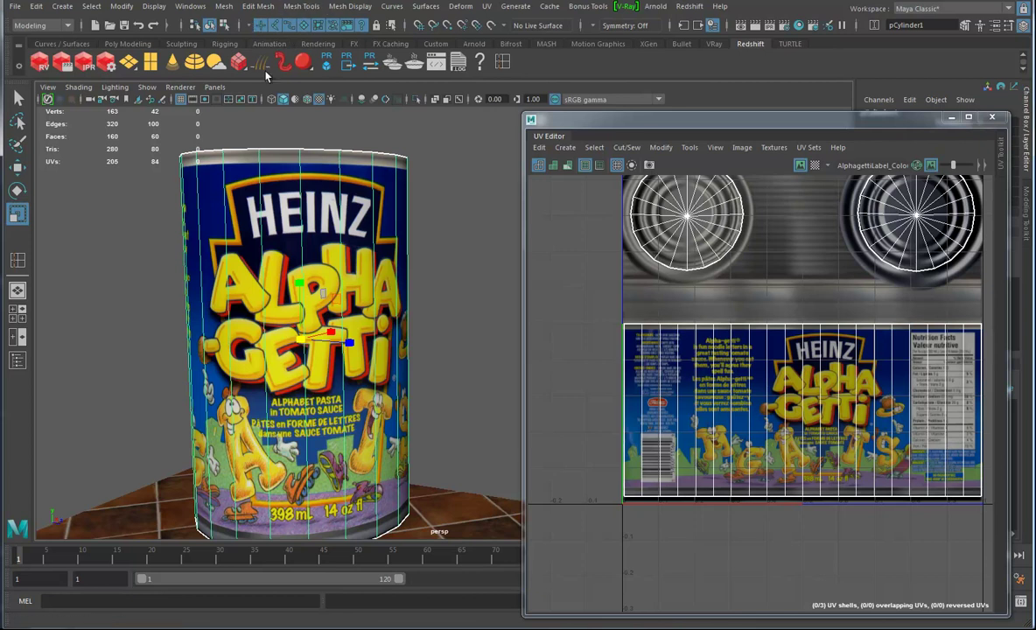
left_click(127, 44)
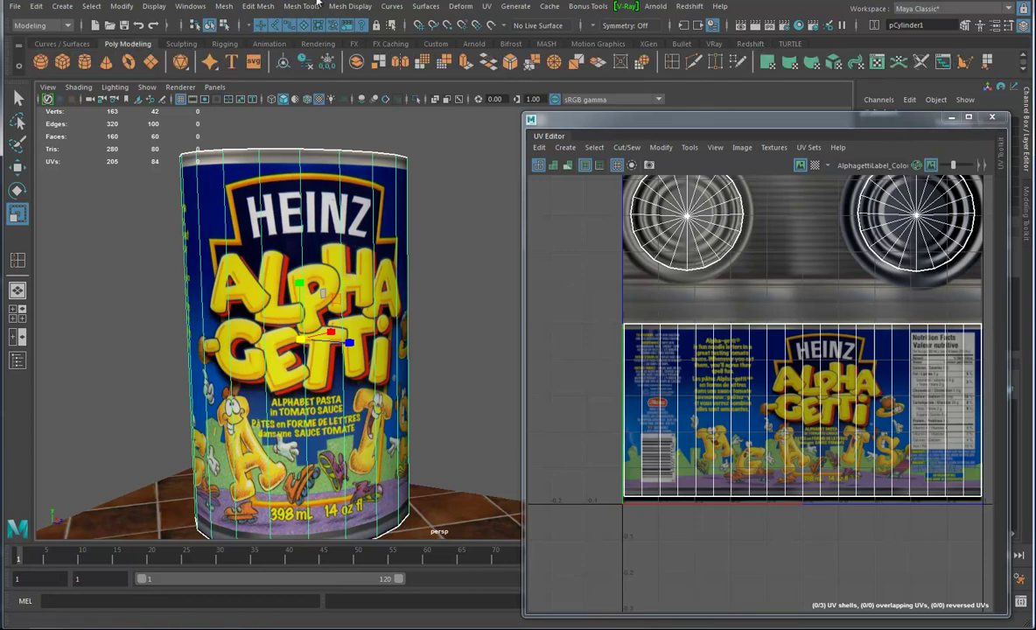
left_click(295, 7)
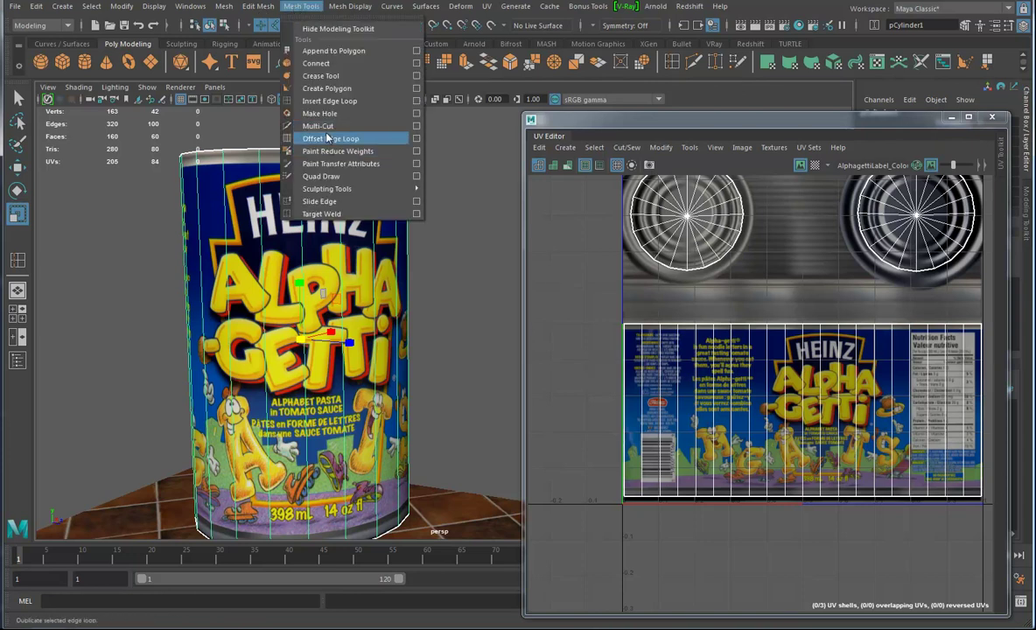
left_click(311, 100)
left_click_drag(251, 171, 263, 161)
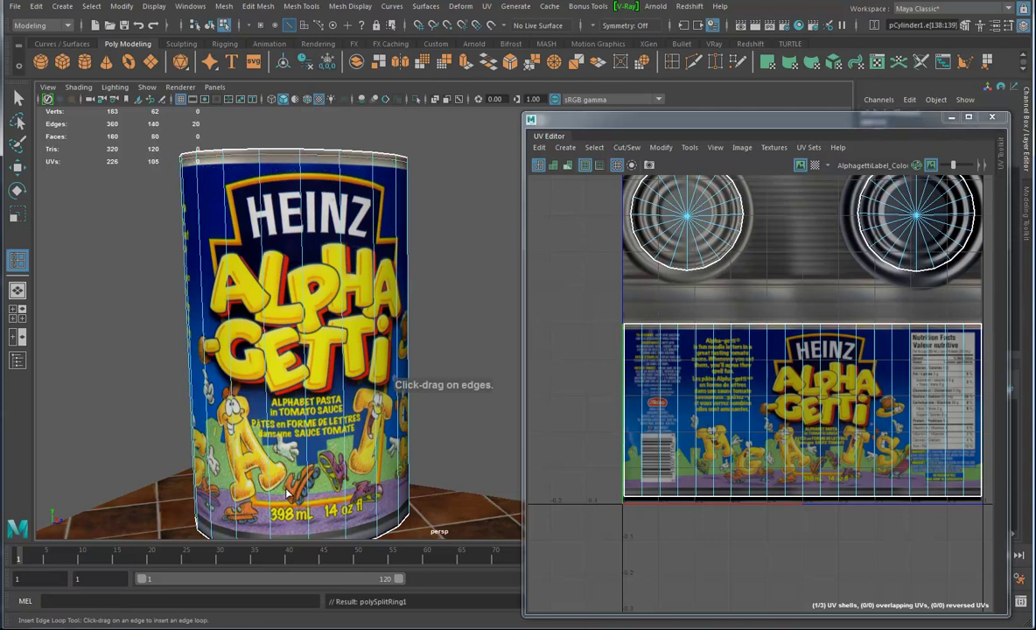
left_click_drag(344, 484, 271, 472, "alt")
left_click_drag(362, 317, 356, 349, "alt")
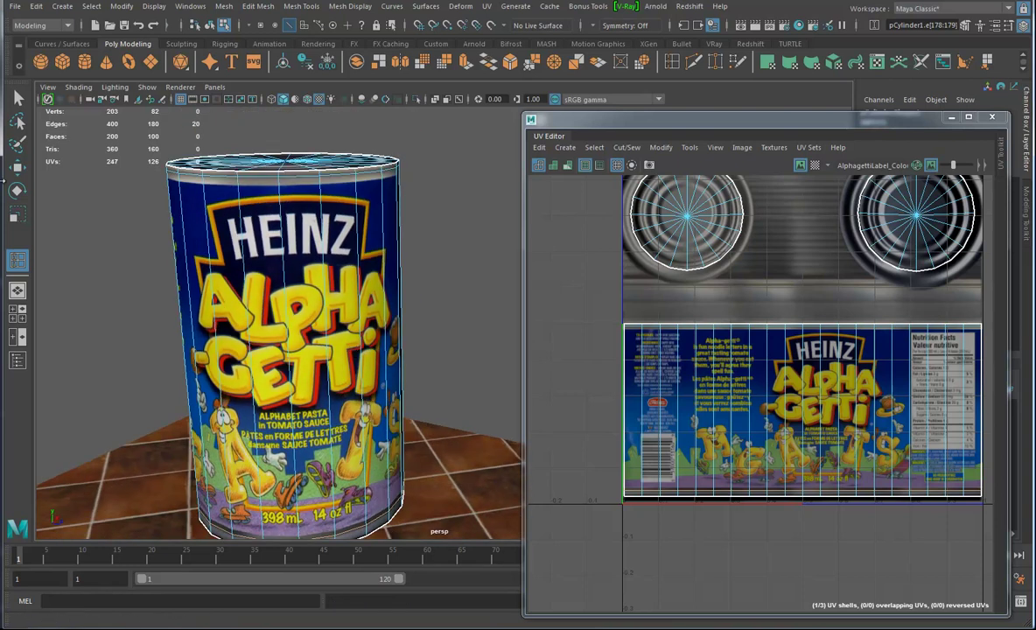
Step: Select the narrow face loop around the can's top edge and extrude it slightly outward to form a rim
left_click(20, 168)
right_click_drag(260, 174, 259, 207)
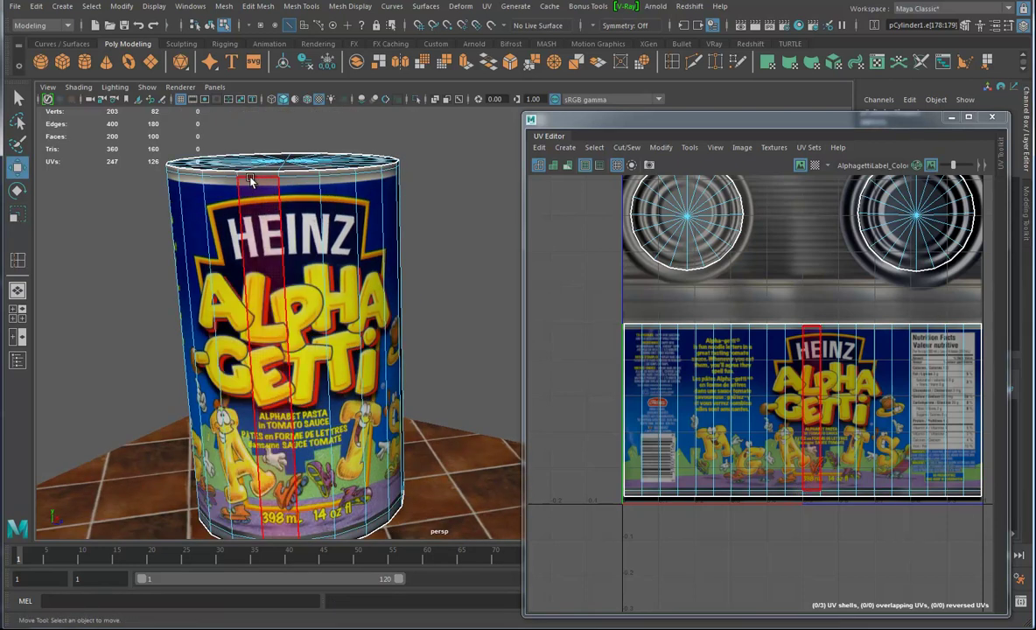
double_click(250, 175)
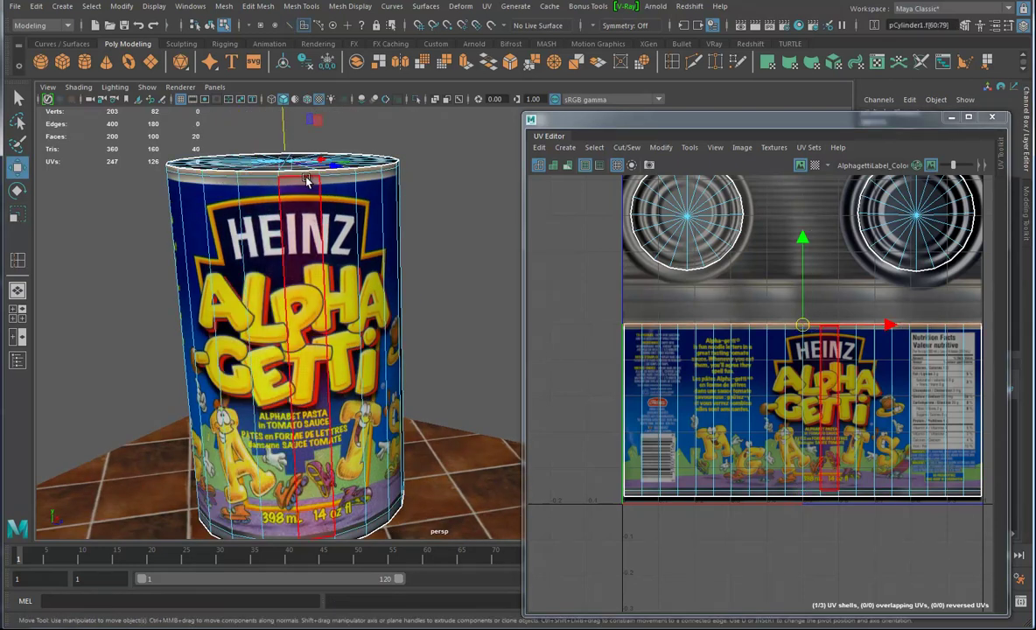
key("ctrl+e")
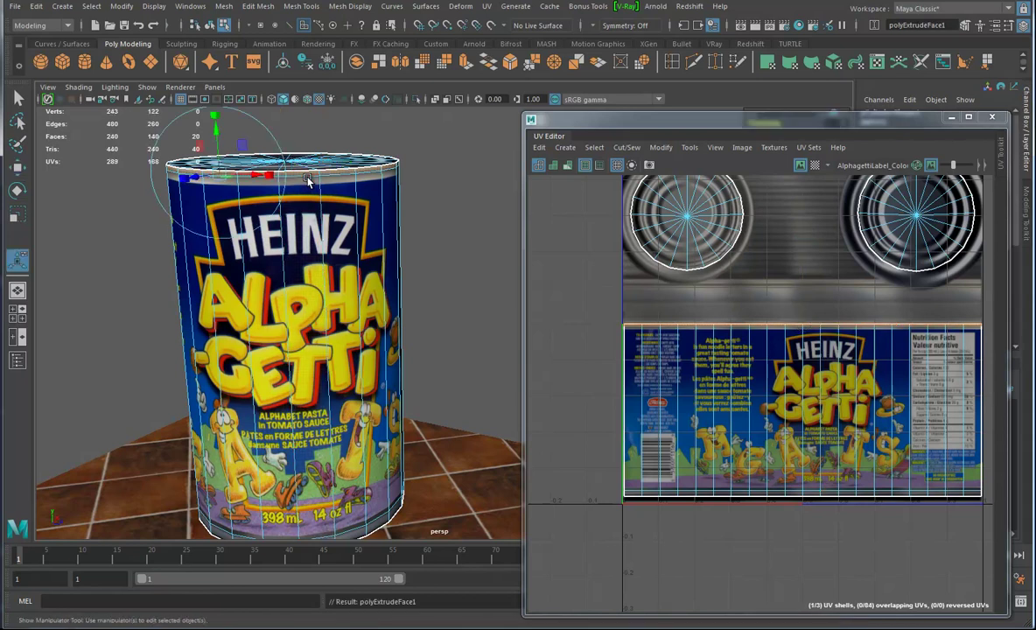
left_click_drag(308, 181, 276, 251, "alt")
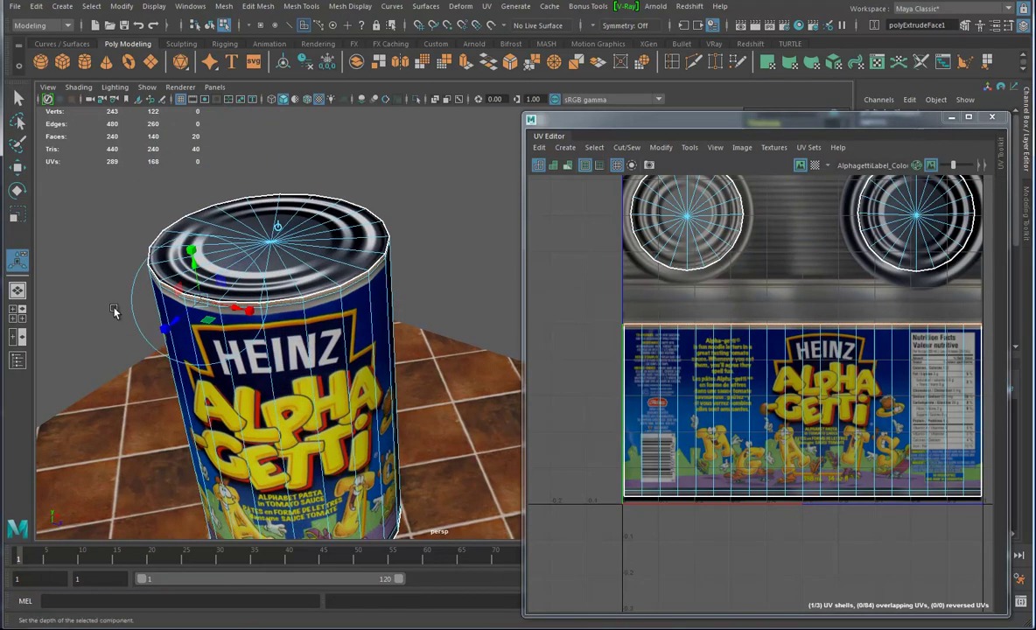
left_click_drag(179, 325, 171, 326)
scroll(179, 322, "up", 2)
Step: Select the upward-facing face ring of the top rim and extrude it
left_click(366, 248)
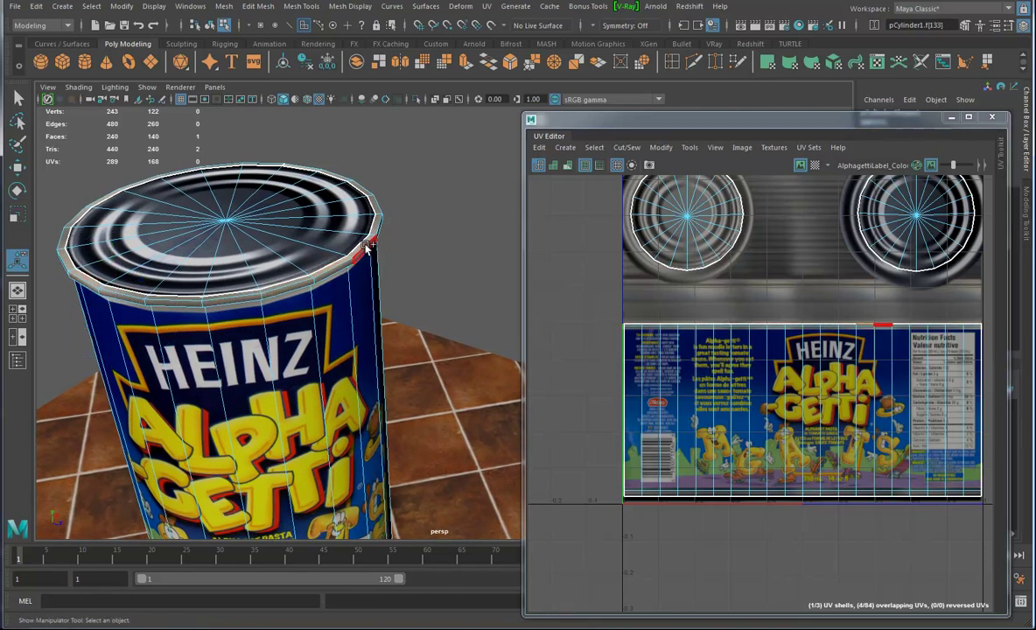
double_click(366, 248)
key("ctrl+e")
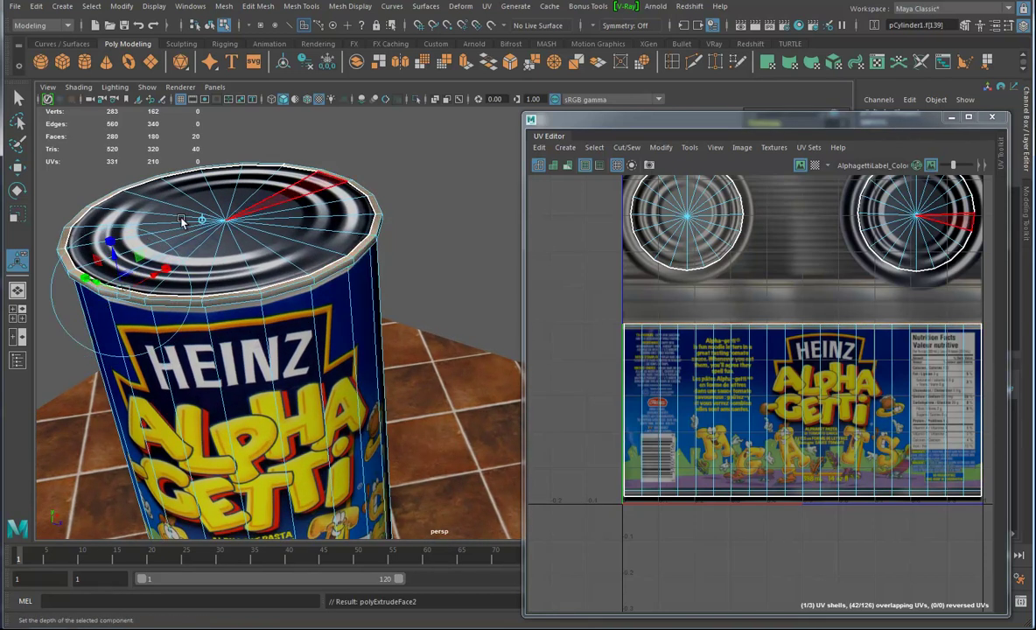
Step: Select the narrow face loop around the can's base and extrude it outward as a bottom rim
left_click_drag(207, 300, 298, 368, "alt")
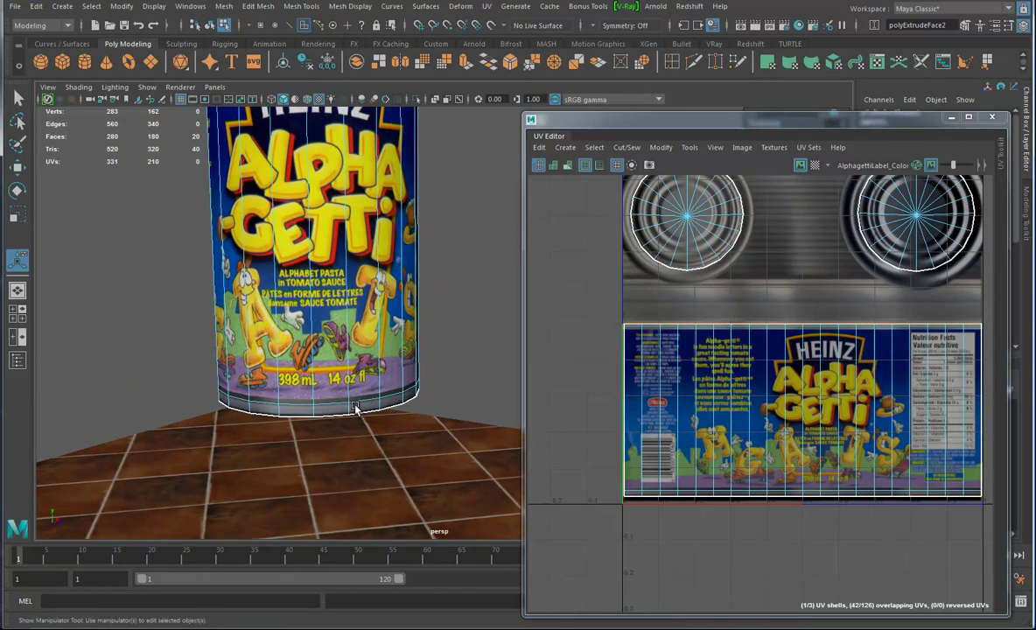
left_click(332, 411)
double_click(341, 392)
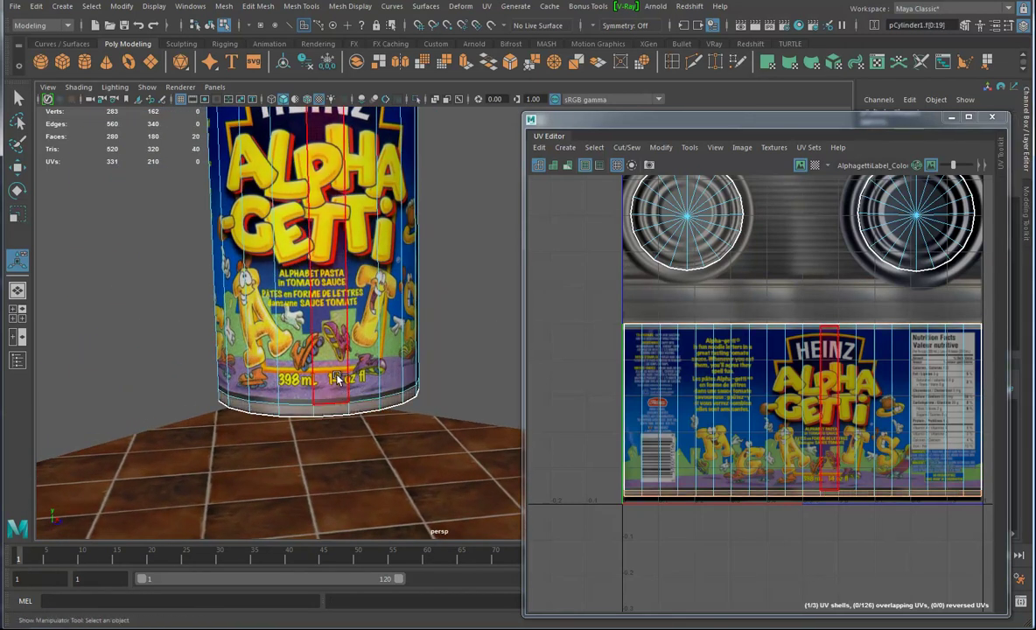
key("ctrl+e")
left_click_drag(339, 382, 389, 336, "alt")
left_click_drag(314, 418, 344, 382, "alt")
right_click_drag(344, 381, 382, 380, "alt")
left_click_drag(324, 411, 290, 236, "alt")
middle_click_drag(290, 236, 366, 312, "alt")
right_click_drag(328, 370, 422, 398, "alt")
left_click_drag(422, 398, 363, 287, "alt")
Step: Extrude the downward-facing face ring of the bottom rim slightly down and scale the extruded faces in a little
left_click(404, 295)
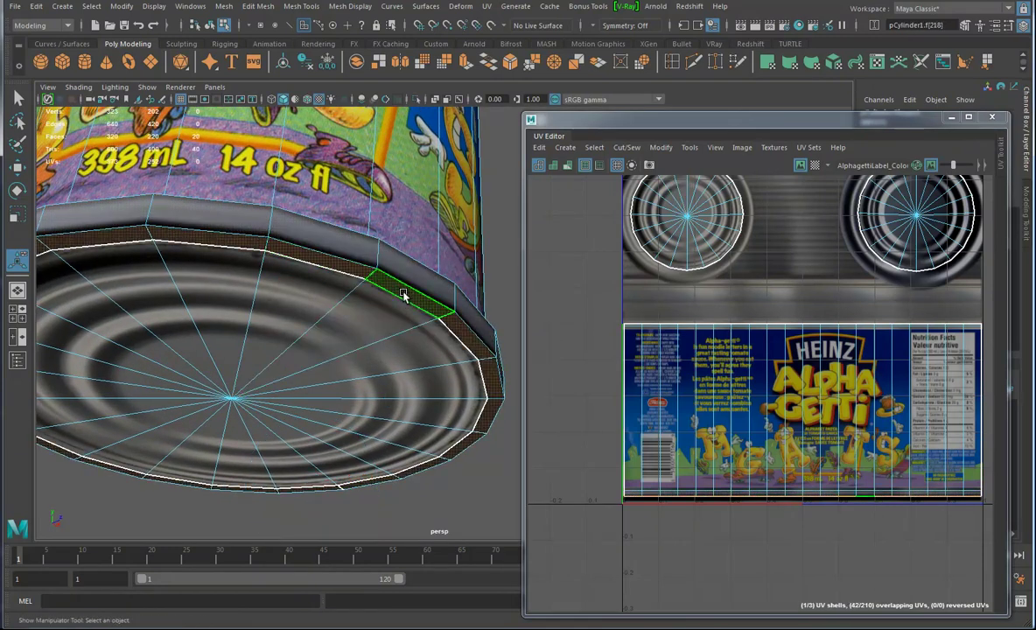
key("ctrl+e")
left_click_drag(306, 529, 306, 532)
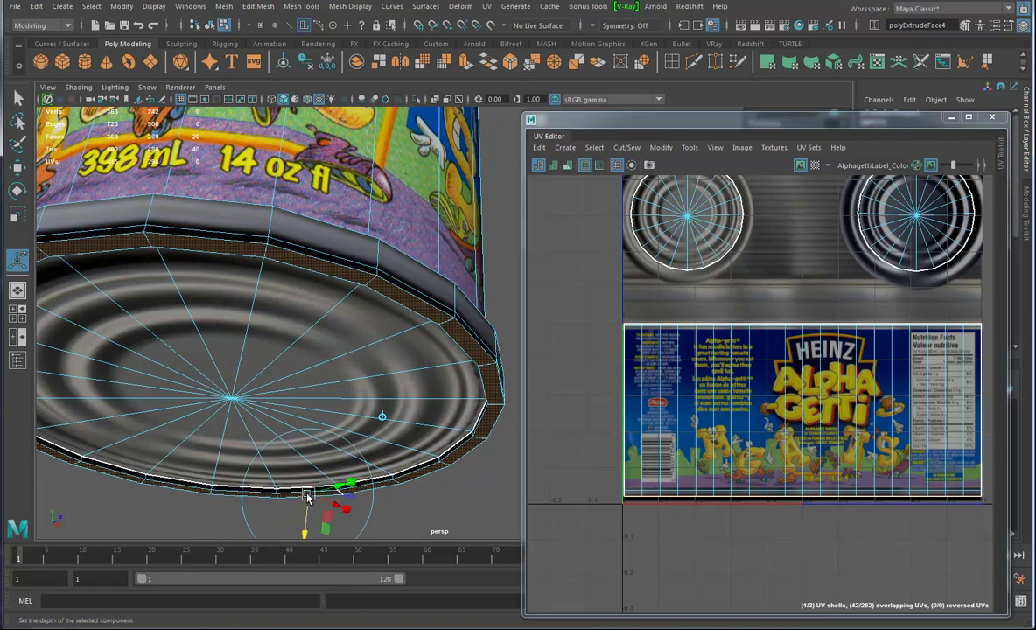
left_click_drag(350, 483, 352, 482)
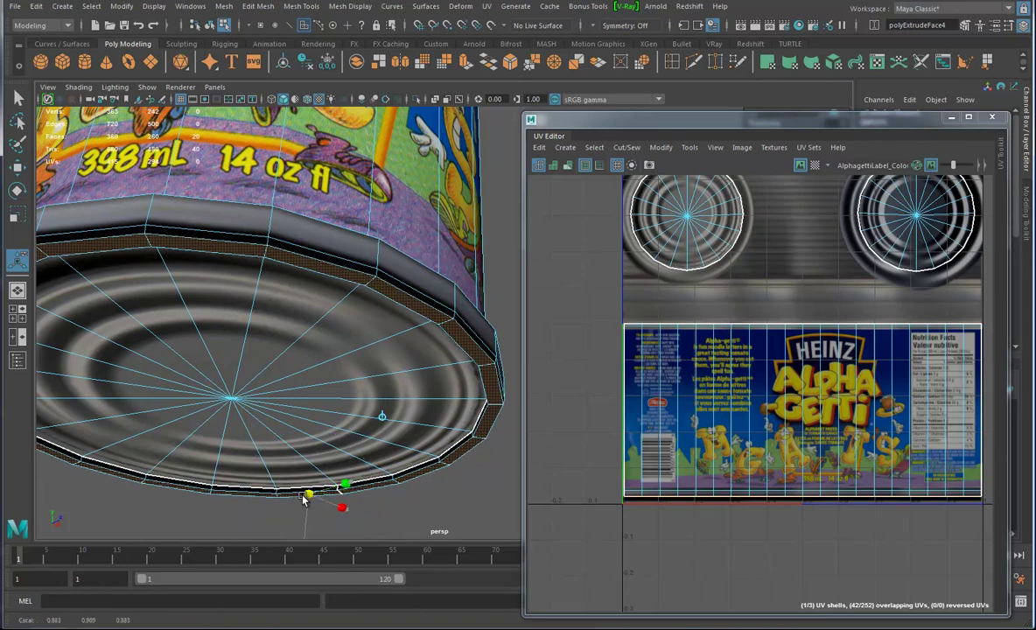
left_click_drag(372, 412, 391, 456, "alt")
right_click_drag(391, 456, 350, 446, "alt")
left_click_drag(350, 446, 357, 481, "alt")
middle_click_drag(357, 482, 333, 490, "alt")
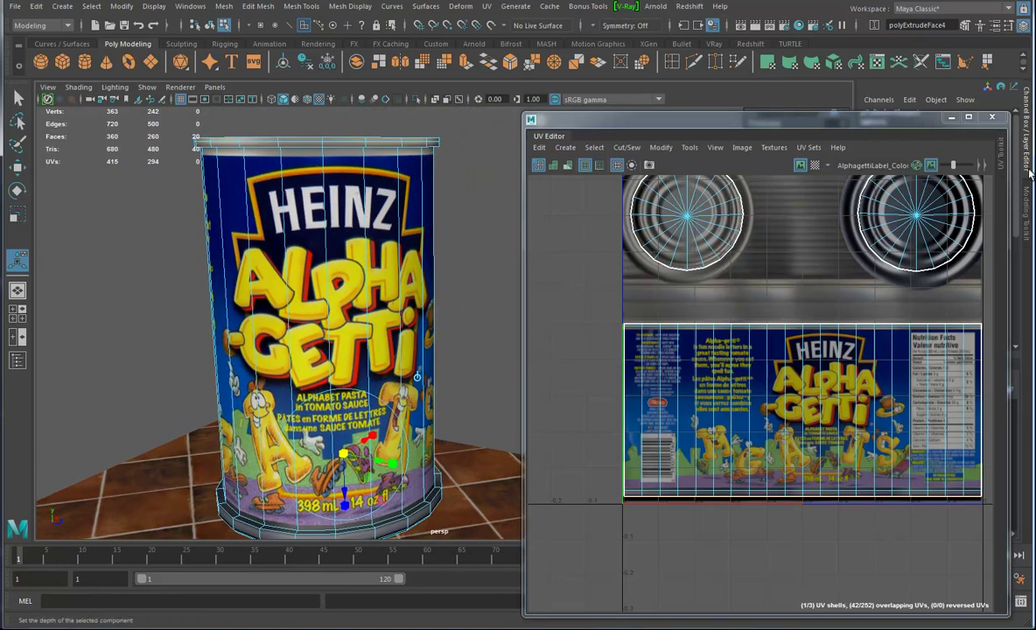
Step: Close the UV Editor, return to object mode, and deselect the can
left_click(991, 118)
right_click_drag(354, 275, 412, 254)
left_click(502, 228)
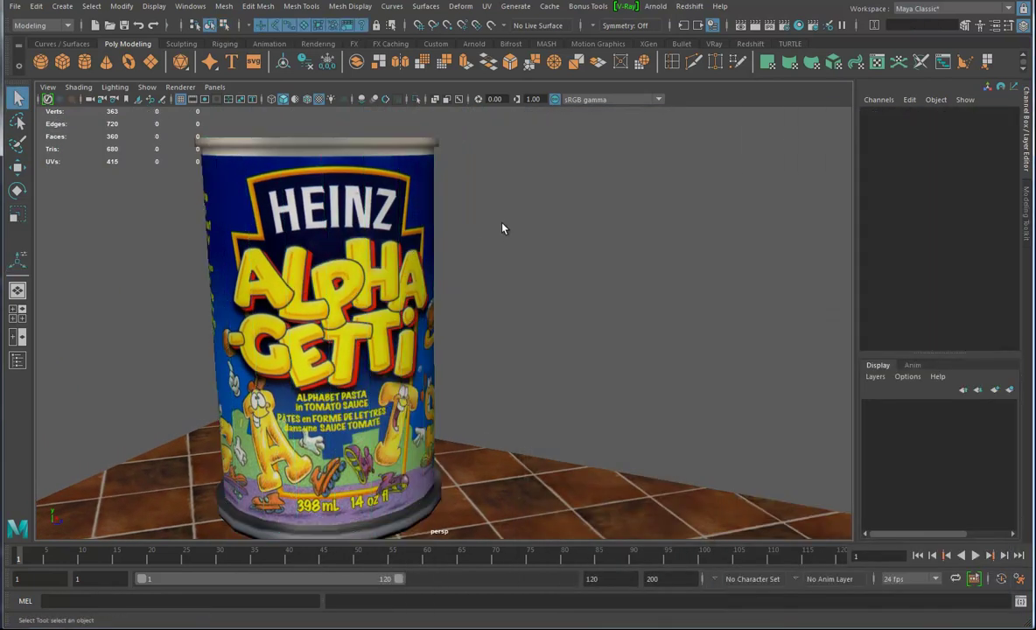
Step: Select the lower outer edge loop of the can's top rim, scale it slightly inward, and nudge it upward
left_click(228, 141)
right_click_drag(228, 141, 375, 355, "alt")
middle_click_drag(342, 258, 365, 305, "alt")
right_click_drag(336, 195, 339, 182)
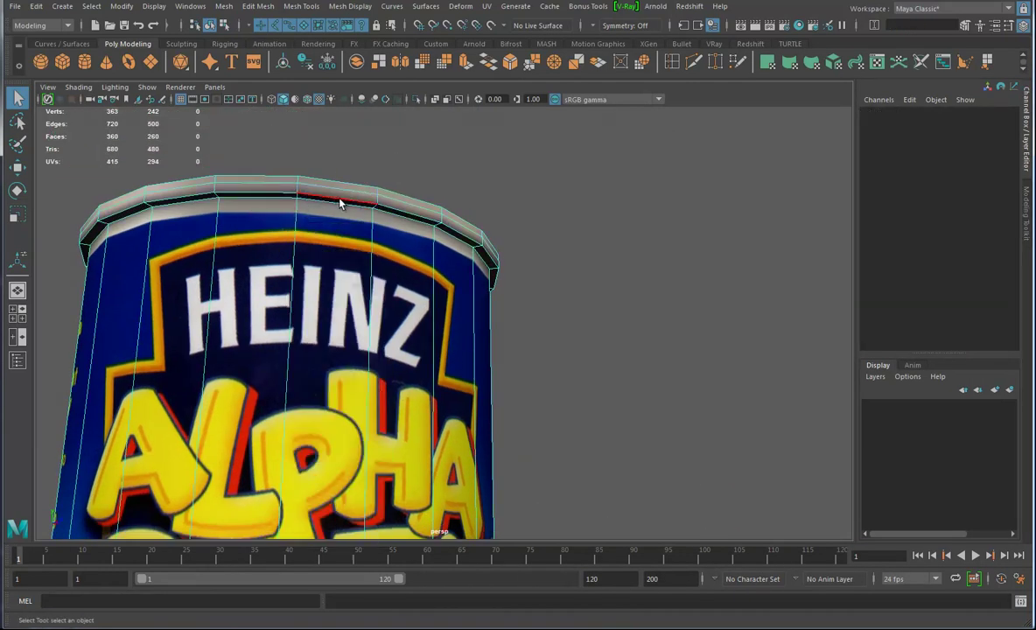
double_click(340, 203)
key("r")
left_click_drag(302, 277, 298, 282)
key("w")
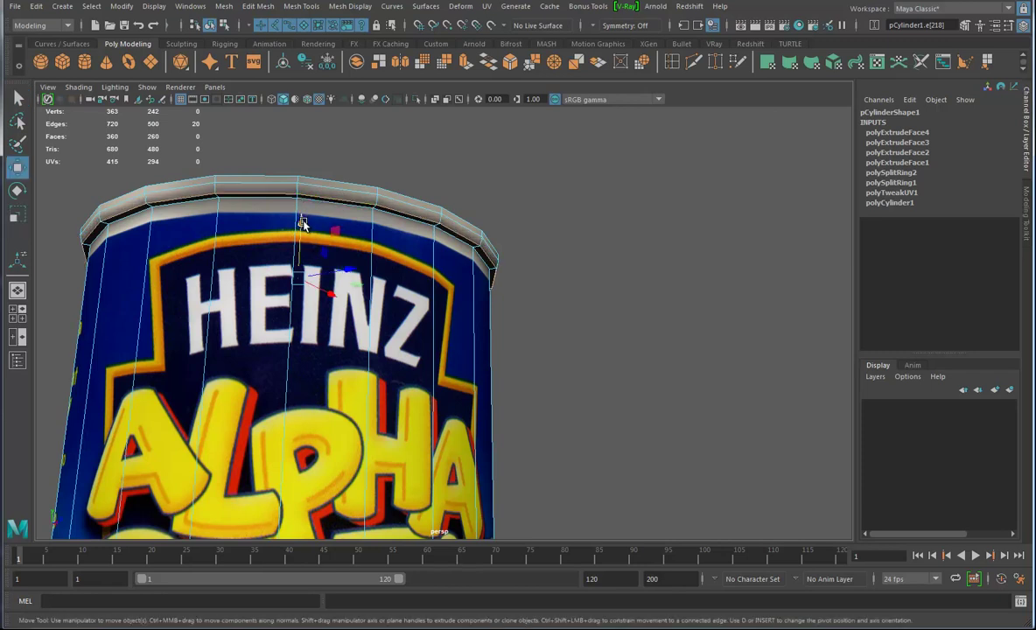
left_click_drag(302, 223, 302, 222)
Step: Return the can to object mode and insert an edge loop around the middle of its body
mouse_move(440, 376)
left_mouse_down("alt")
mouse_move(443, 404)
mouse_move(444, 389)
left_mouse_up("alt")
right_click_drag(483, 404, 351, 354, "alt")
middle_click_drag(350, 355, 355, 273, "alt")
left_click_drag(355, 273, 367, 285, "alt")
right_click_drag(385, 271, 422, 255)
middle_click_drag(423, 347, 424, 232, "alt")
right_click_drag(431, 285, 360, 266, "alt")
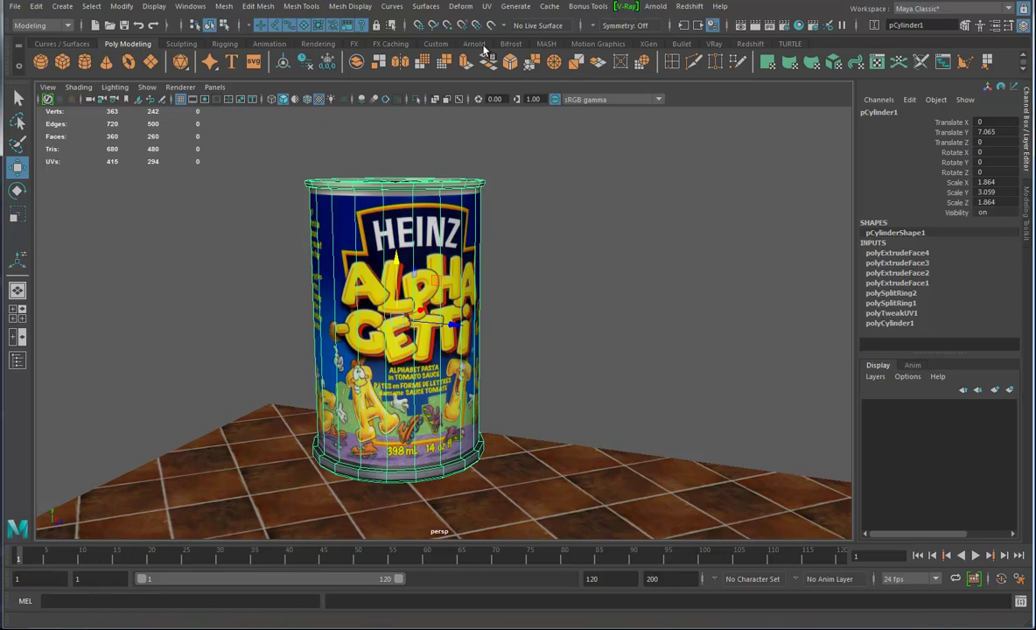
left_click(297, 7)
left_click(345, 102)
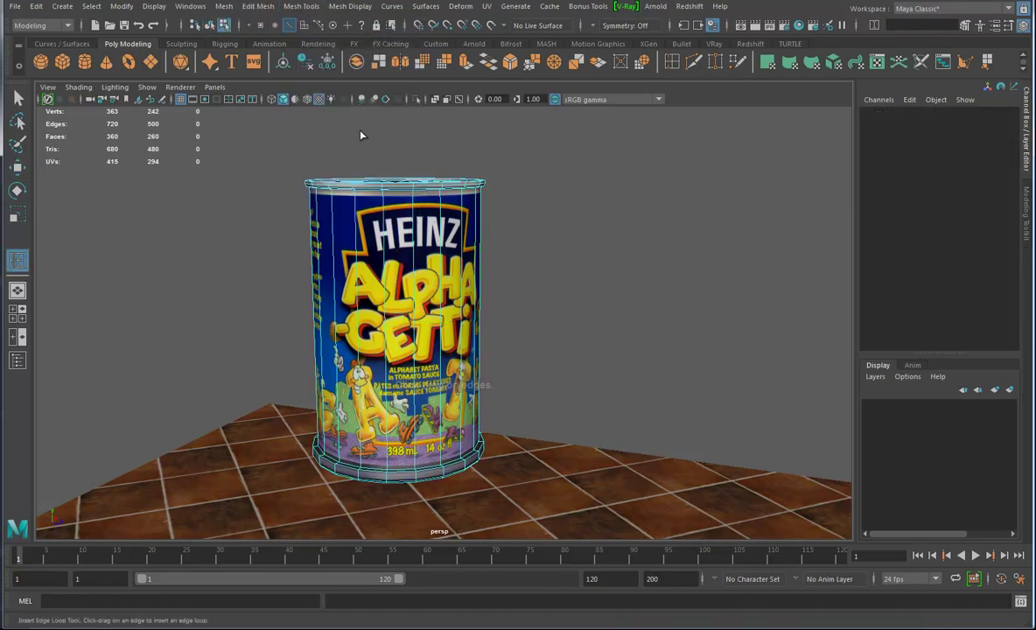
left_click(384, 344)
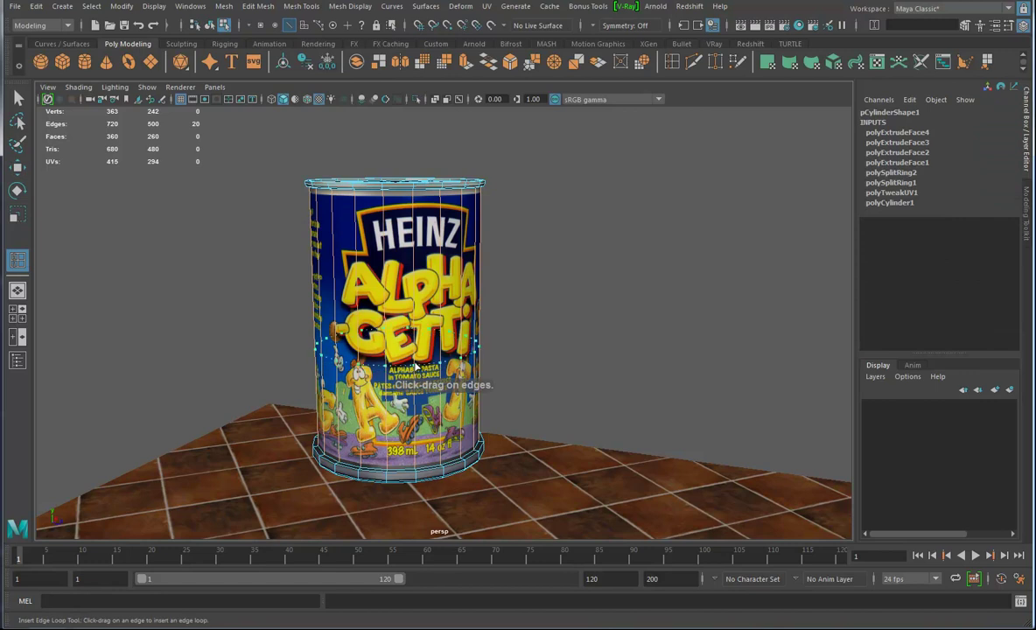
Step: Change the can body's inserted edge loop to the Multi split type with 9 divisions
left_click(24, 170)
left_click(889, 133)
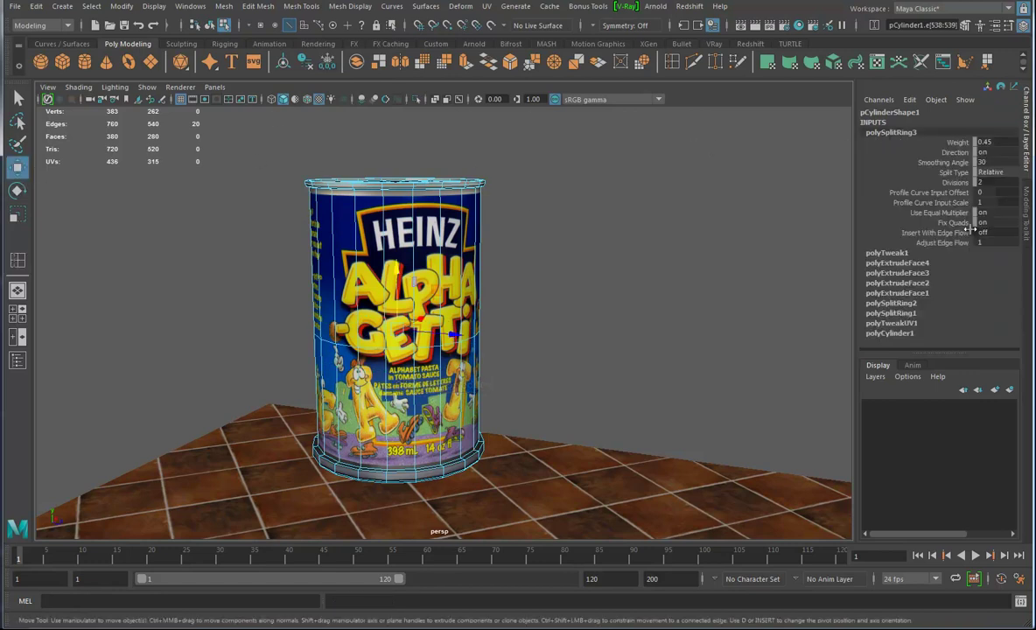
left_click(1007, 172)
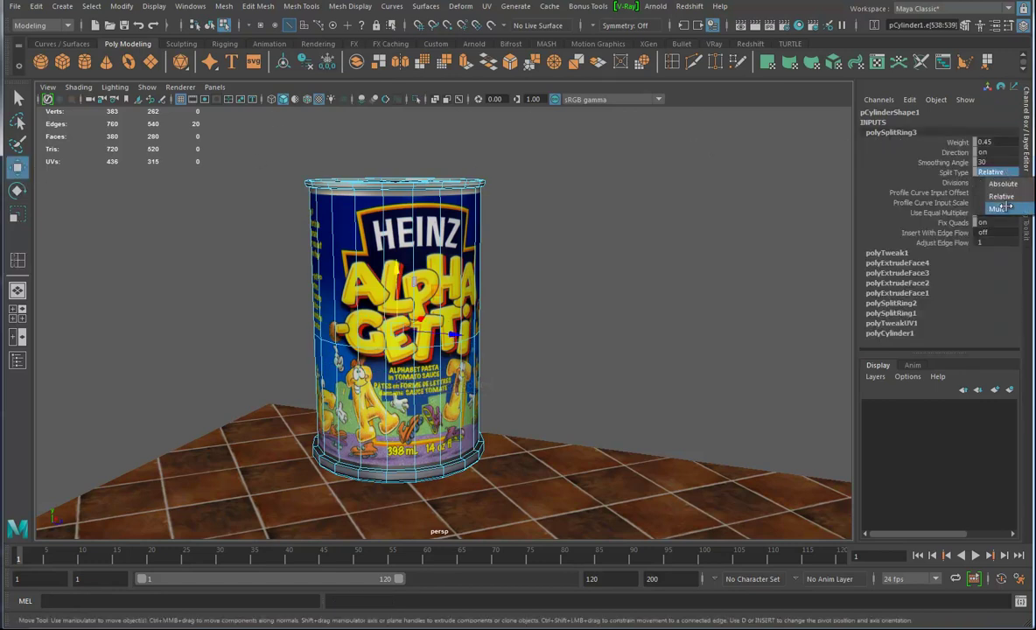
left_click(999, 208)
left_click(954, 182)
middle_click_drag(571, 281, 661, 292)
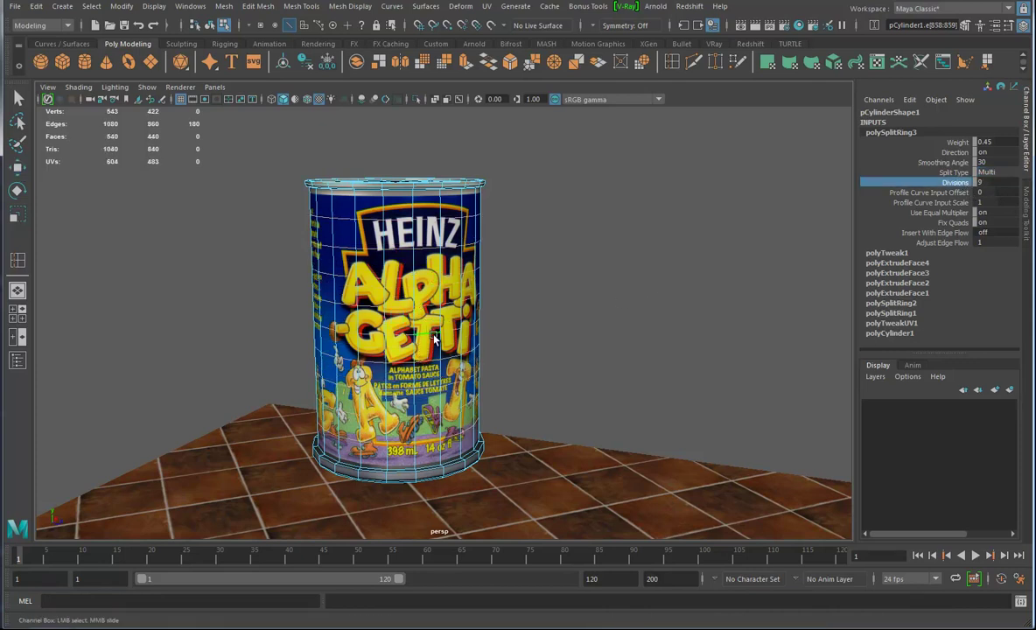
Step: Select an edge loop around the middle of the can's body, enable Soft Select, adjust its falloff radius, and scale the loop horizontally
left_click(430, 366)
key("w")
double_click(399, 367)
key("r")
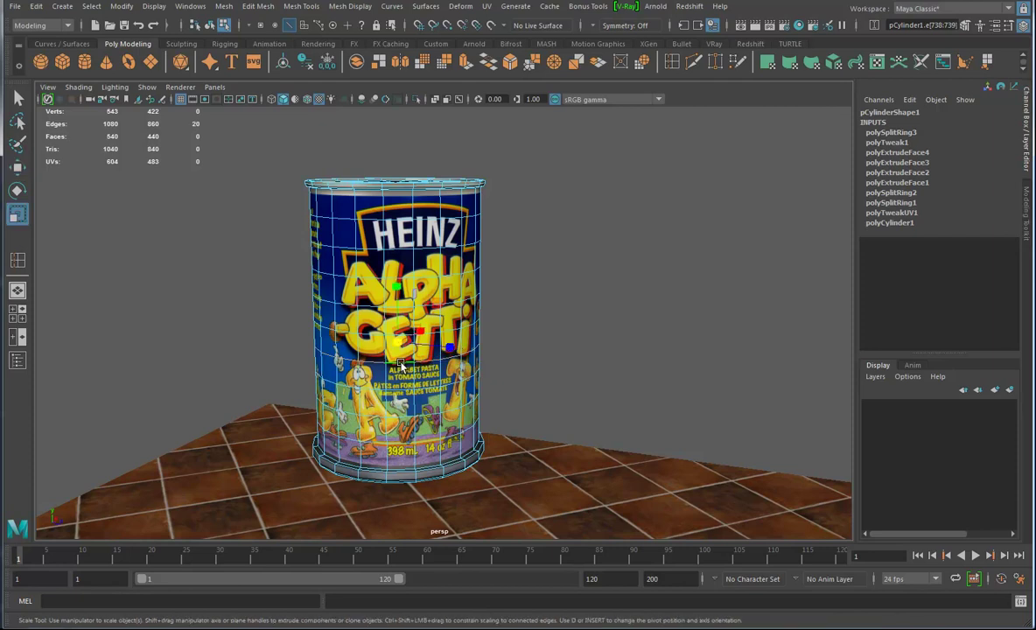
key("b")
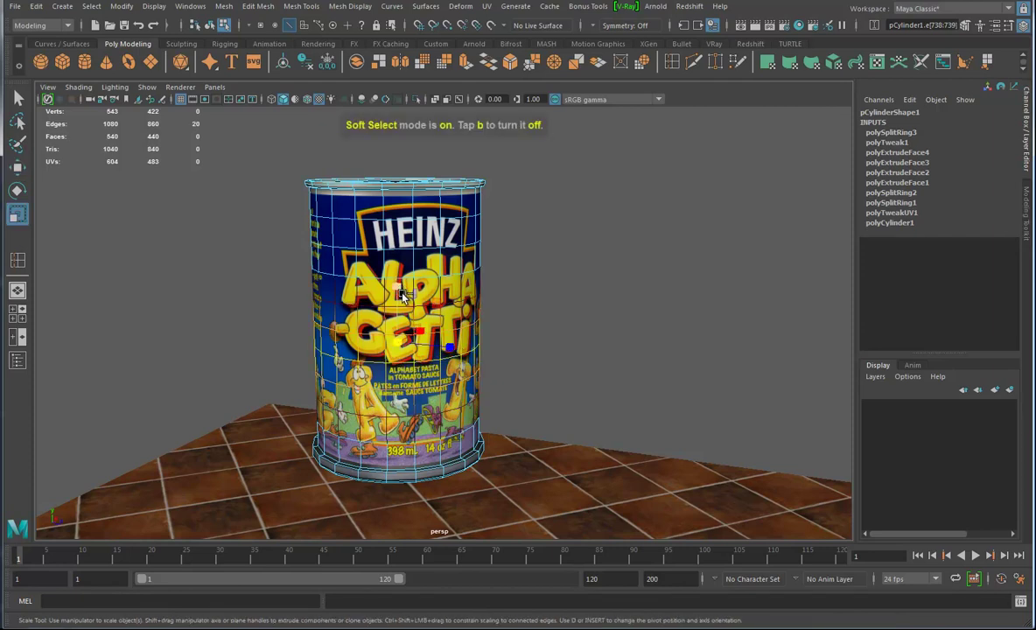
middle_click_drag(447, 320, 540, 379)
key("t")
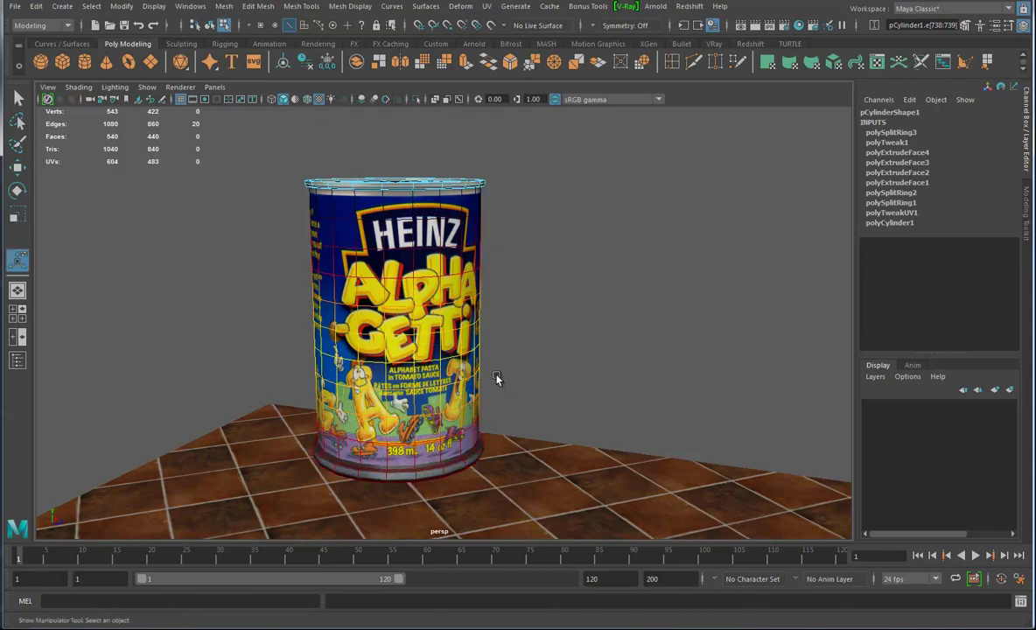
key("r")
left_click_drag(398, 286, 398, 286, "ctrl")
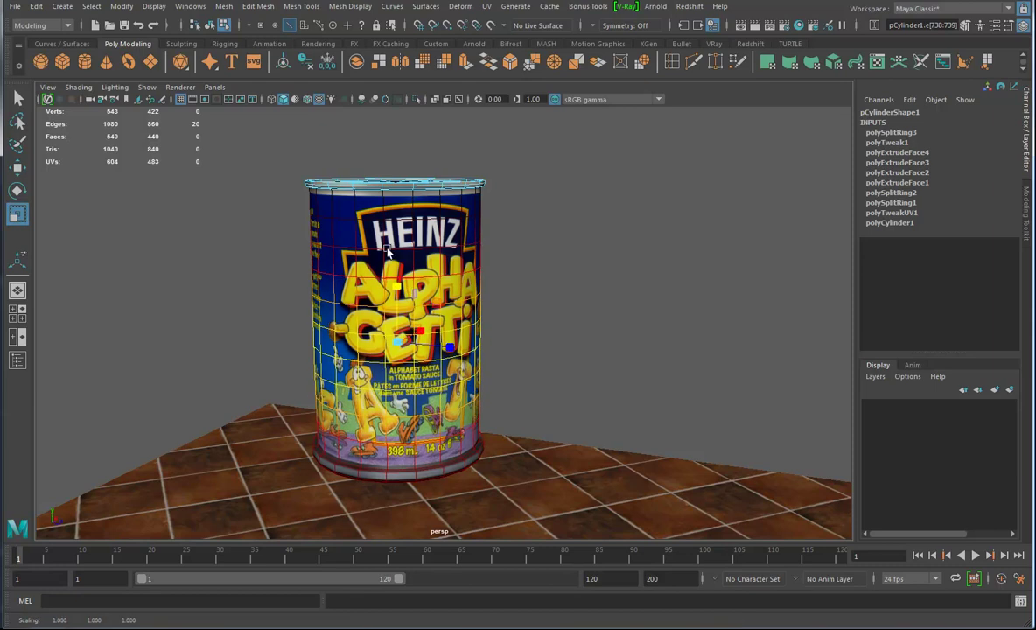
Step: Scale an upper body edge loop slightly outward with Soft Select, return the can to object mode and deselect it
double_click(398, 250)
left_click_drag(397, 185, 396, 183, "ctrl")
right_click_drag(343, 239, 378, 221)
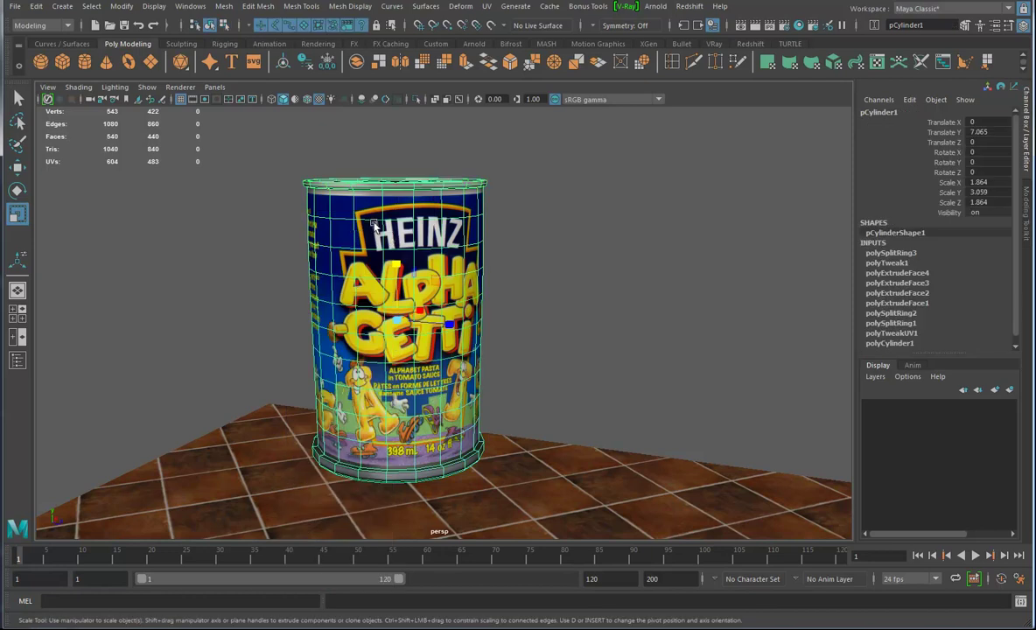
left_click(572, 281)
Step: Move the can's pivot down to its base and delete the can's construction history
left_click_drag(391, 391, 358, 382, "alt")
left_click(412, 320)
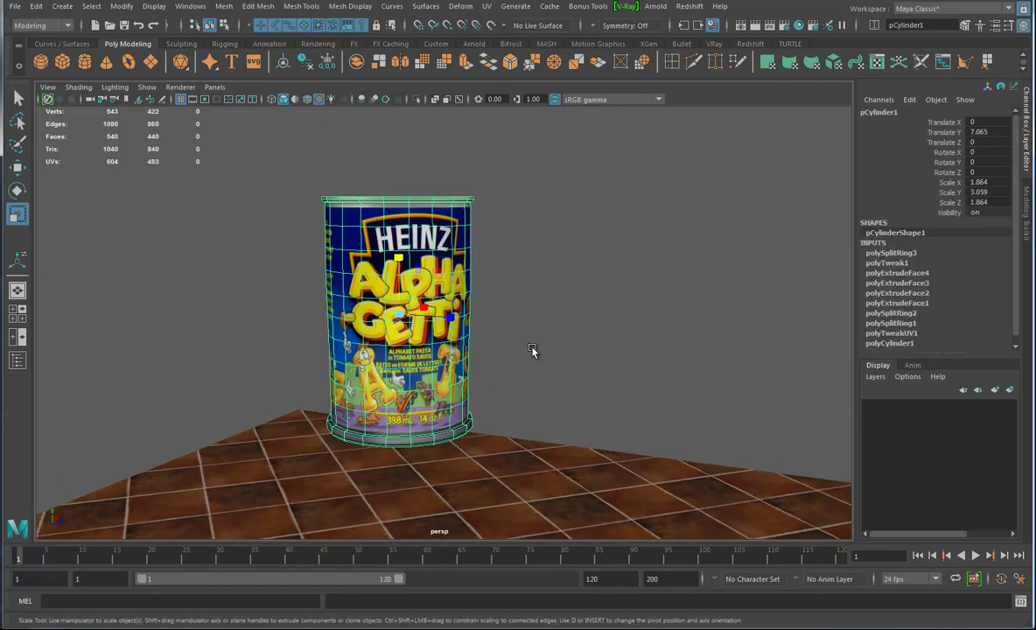
key("w")
left_click_drag(414, 300, 405, 427)
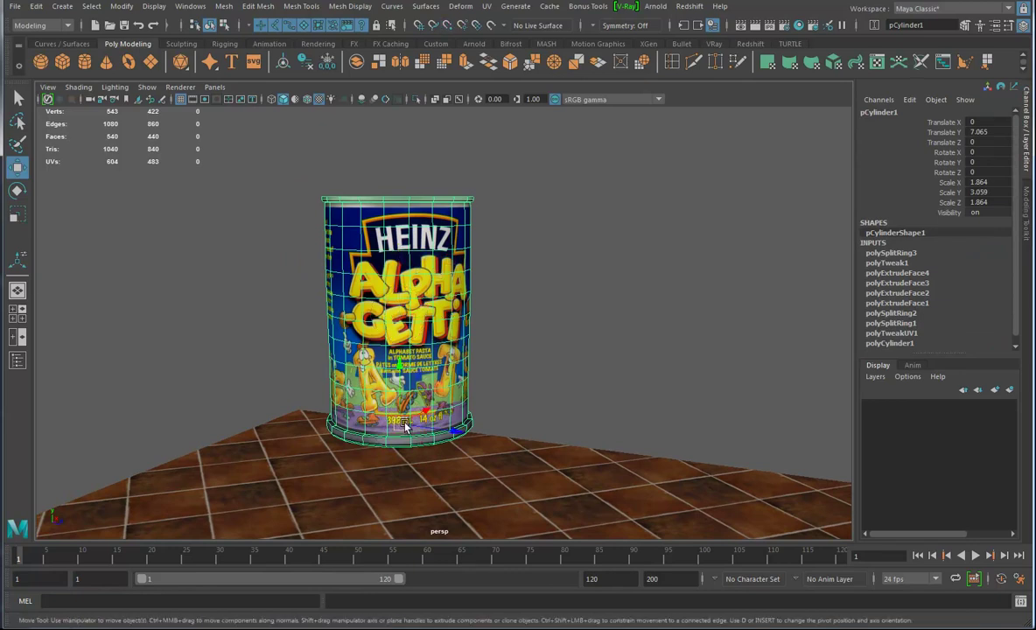
key("alt+shift+d")
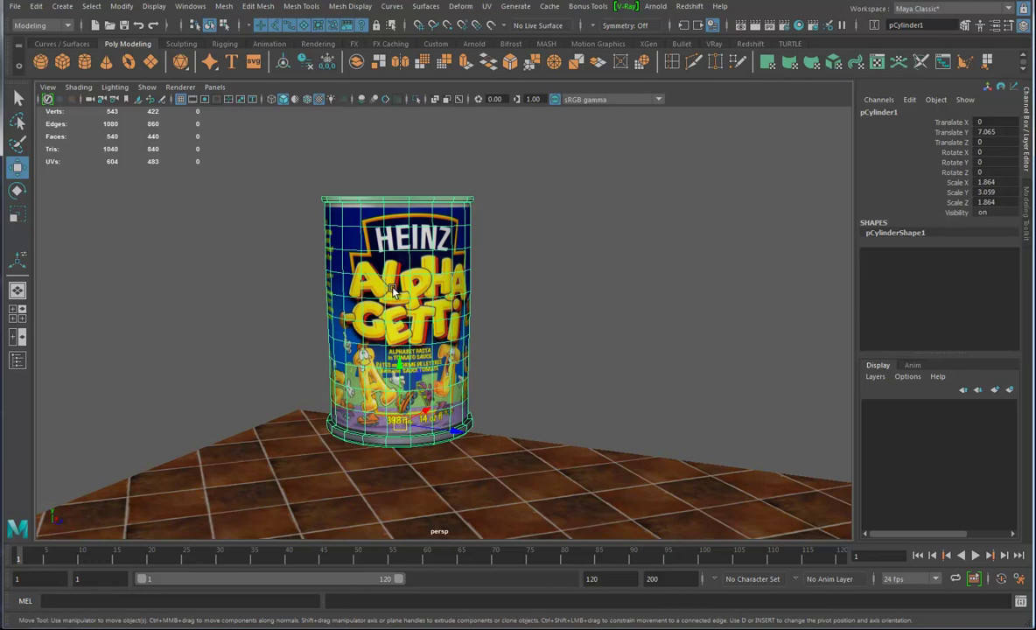
Step: Move the can across the tiled floor toward its far corner and deselect it
right_click_drag(601, 365, 368, 381, "alt")
left_click_drag(367, 381, 420, 404, "alt")
left_click(502, 386)
left_click_drag(501, 386, 470, 421, "alt")
left_click(441, 368)
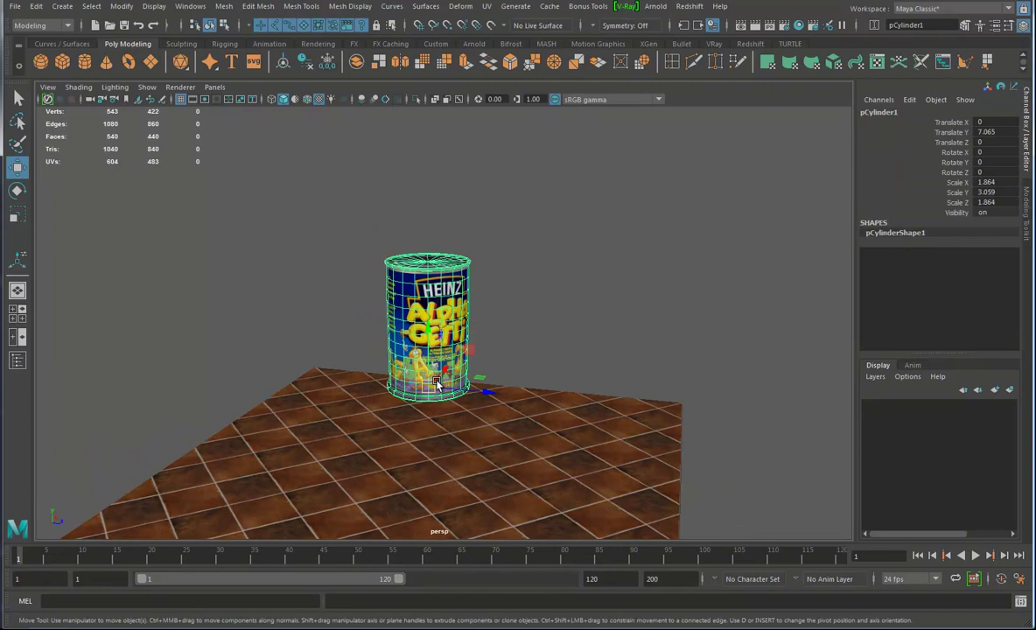
left_click_drag(424, 395, 548, 323)
left_click(548, 324)
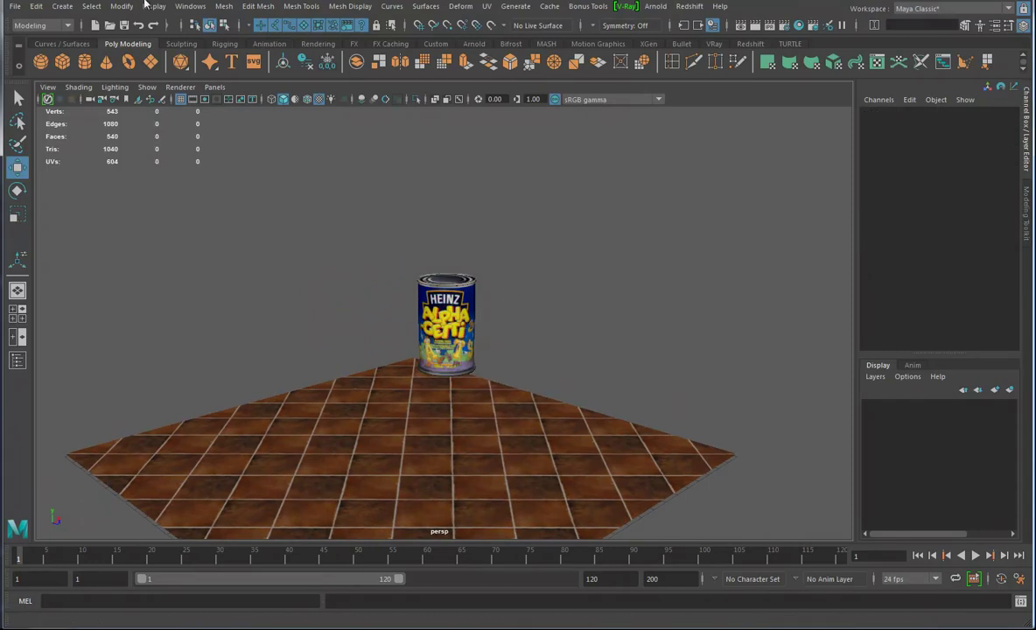
Step: Create a polygon cube and raise it above the floor to a Translate Y of about 7.85
left_click(63, 7)
mouse_move(89, 63)
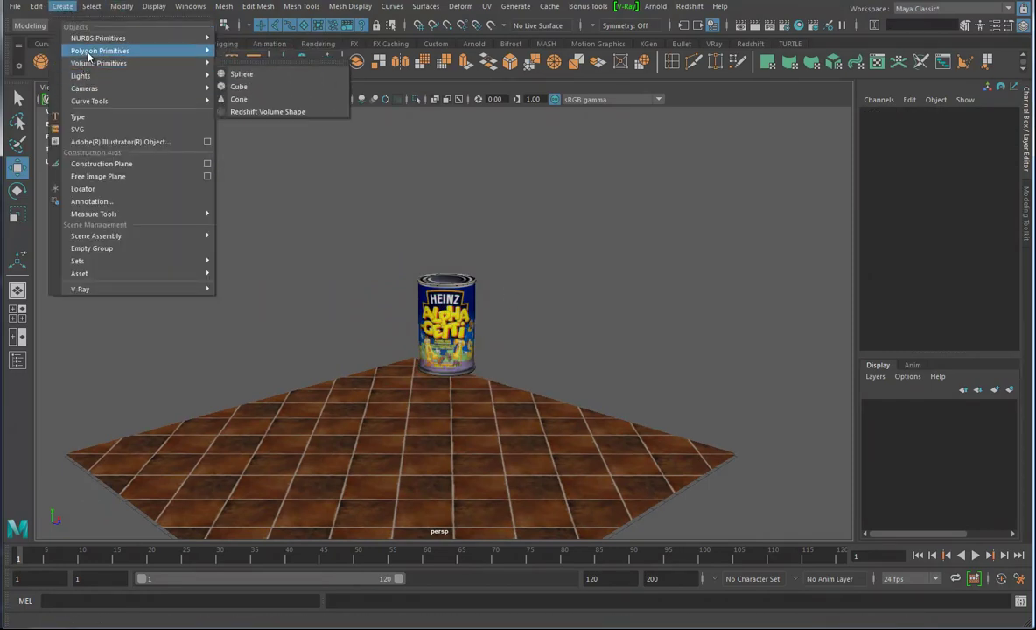
left_click(238, 74)
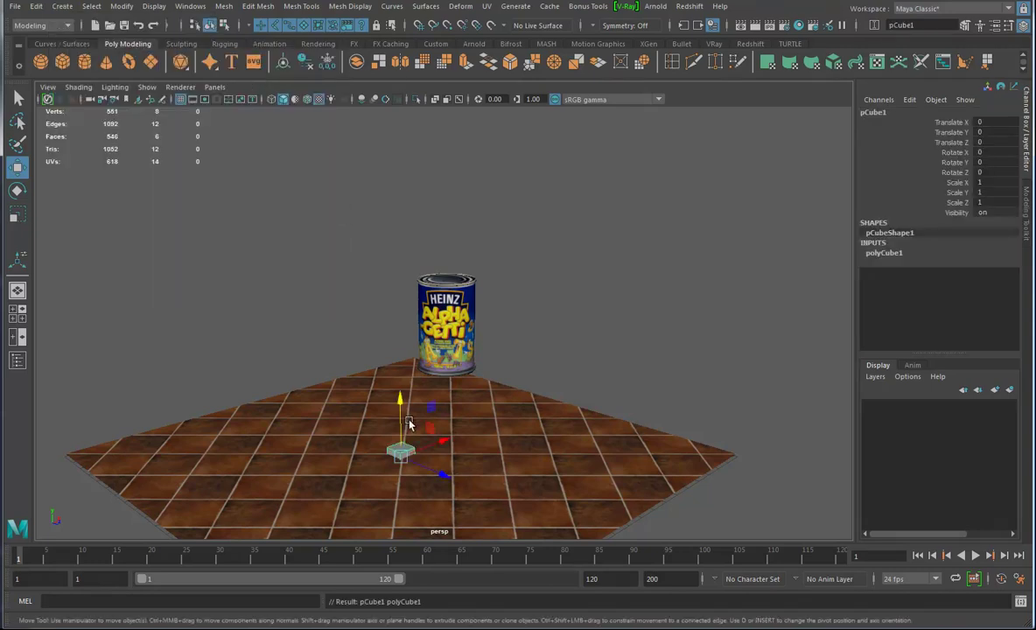
left_click_drag(401, 397, 401, 249)
Step: Scale the cube into an upright box of about 4.87 in X, 7.73 in Y and 2.43 in Z
key("r")
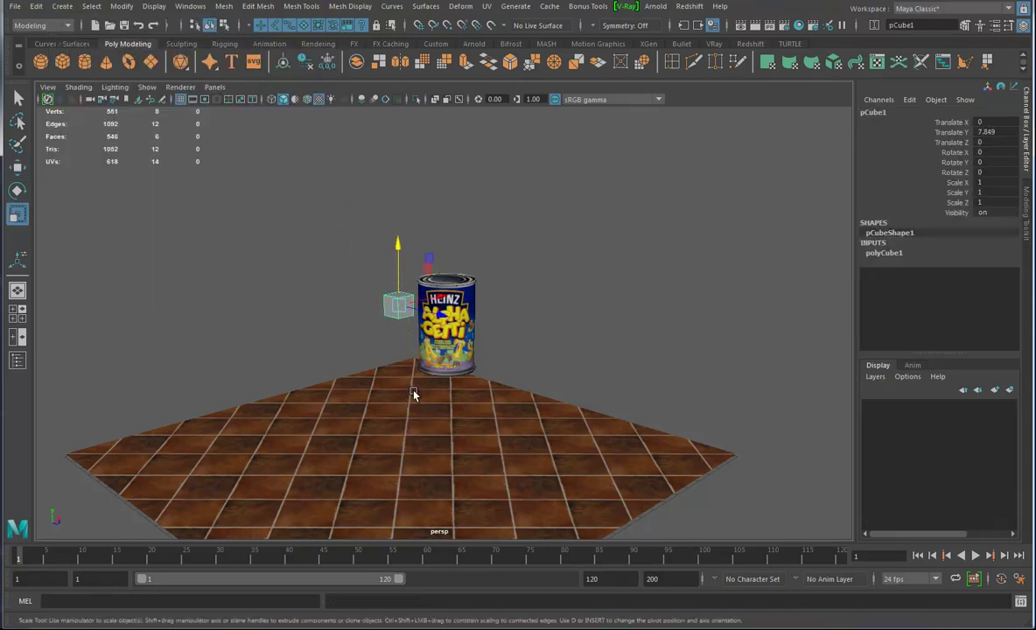
left_click_drag(399, 306, 525, 287)
left_click_drag(396, 247, 409, 196)
left_click_drag(438, 314, 437, 342)
right_click_drag(438, 342, 550, 336, "alt")
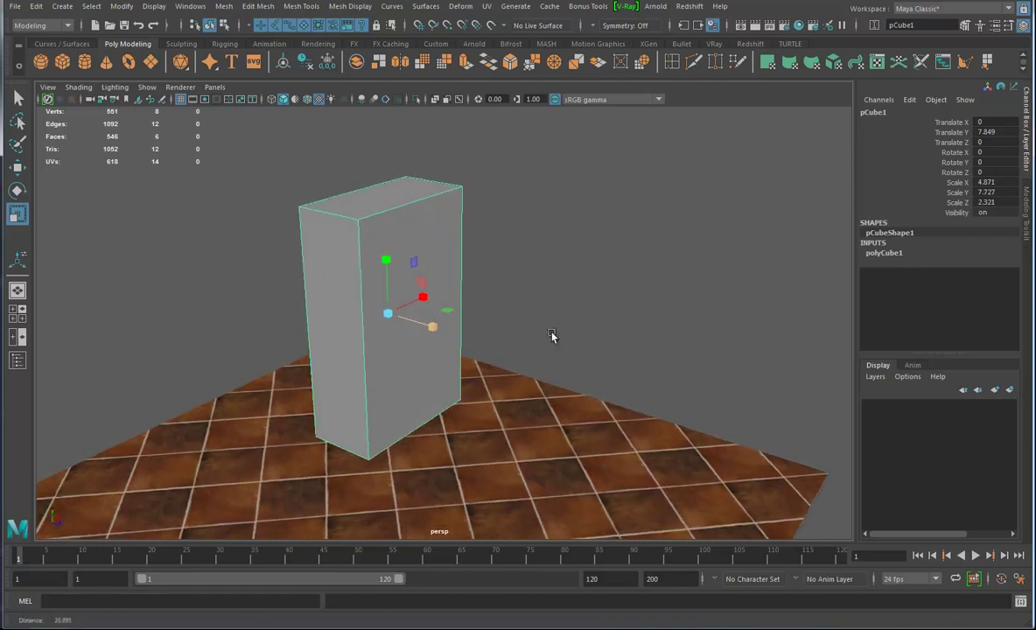
middle_click_drag(460, 317, 508, 319, "alt")
left_click_drag(508, 320, 451, 336, "alt")
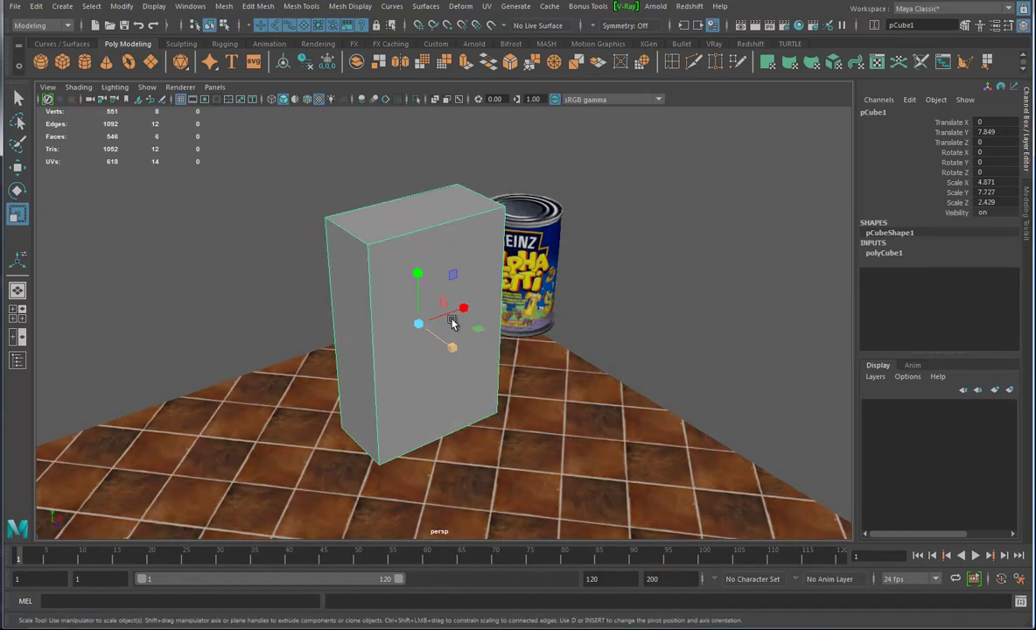
Step: Assign a new Redshift material to the box and open the material's attributes
right_click(413, 248)
right_click_drag(403, 257, 415, 248)
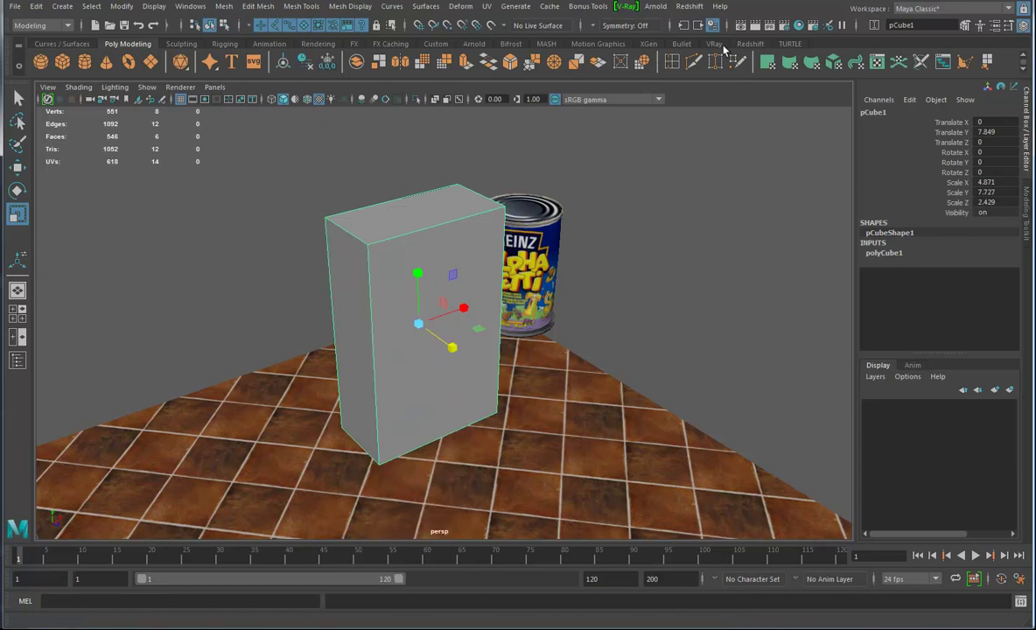
left_click(749, 44)
left_click(303, 61)
mouse_move(481, 352)
left_mouse_down("alt")
mouse_move(480, 334)
mouse_move(474, 347)
left_mouse_up("alt")
left_click(433, 248)
right_click(429, 246)
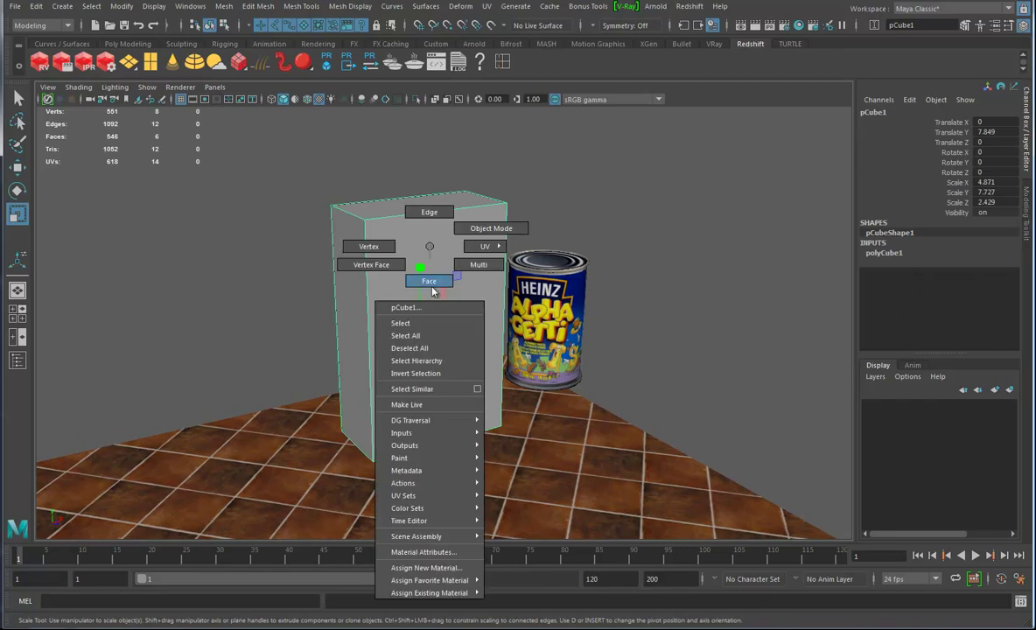
left_click(409, 554)
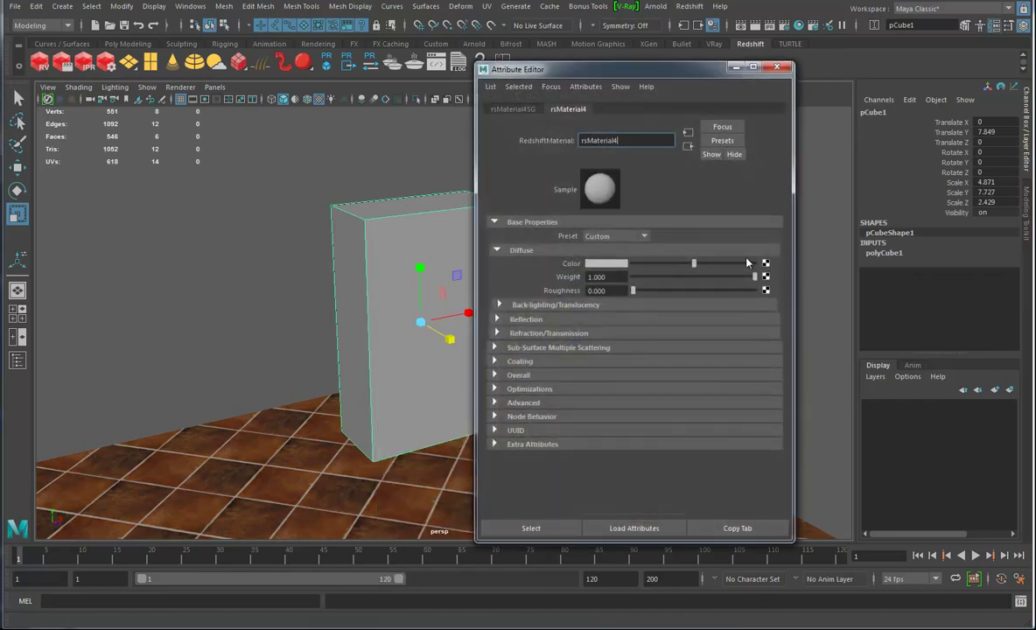
Step: Load CheddarBunniesCrackers.png as a File texture in the material's diffuse color, refresh its swatch, and close the Attribute Editor
left_click(765, 263)
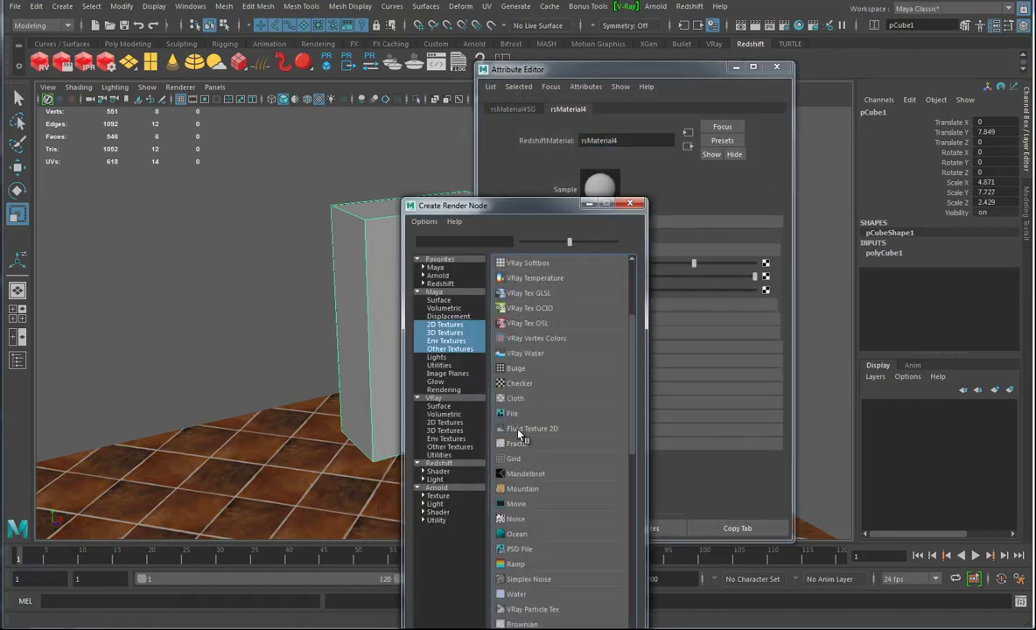
left_click(512, 413)
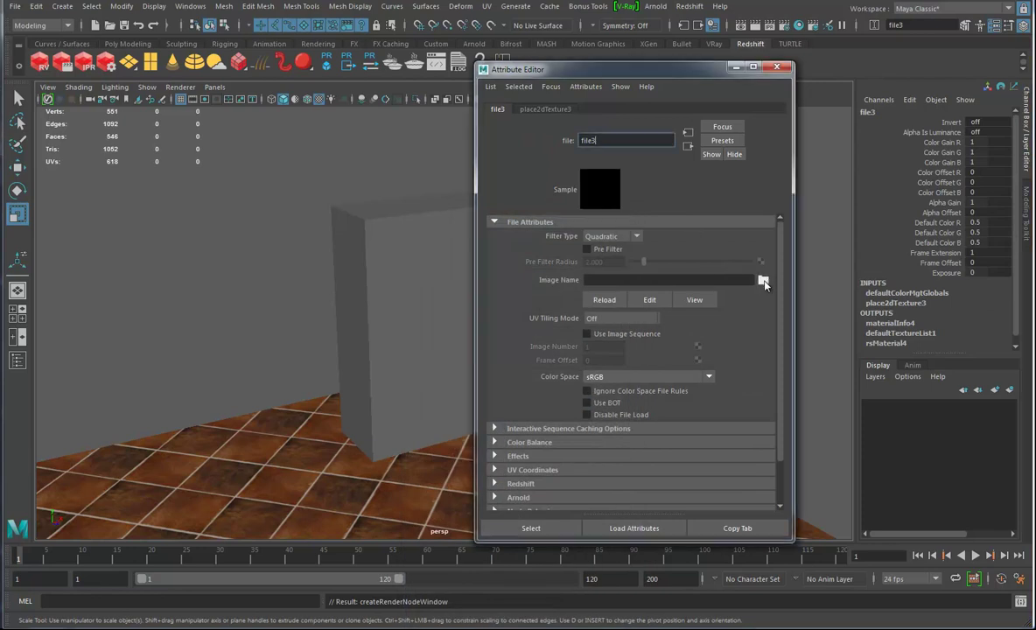
left_click(762, 281)
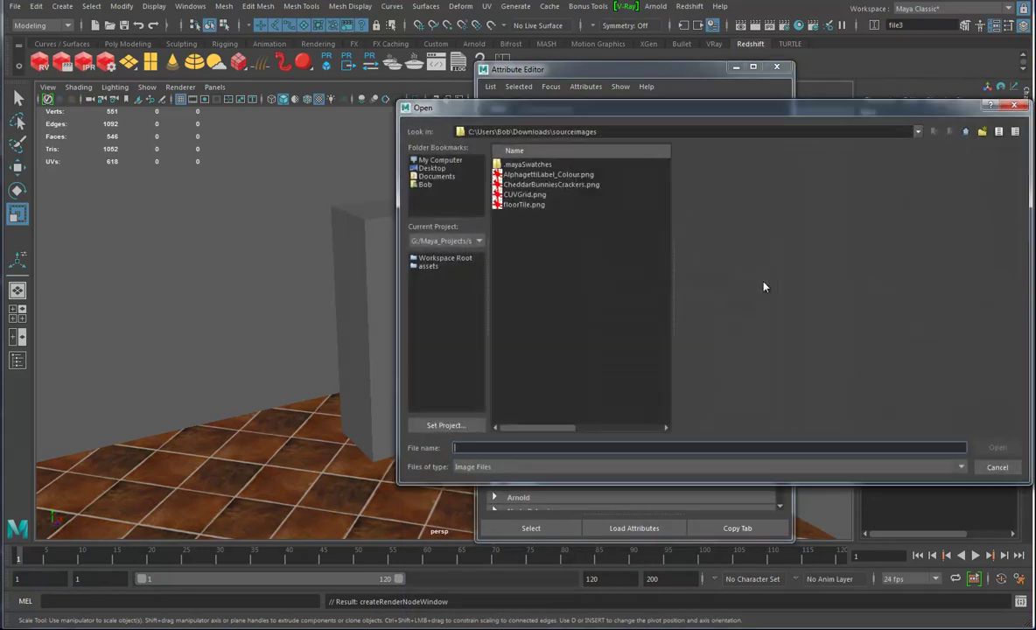
left_click(531, 185)
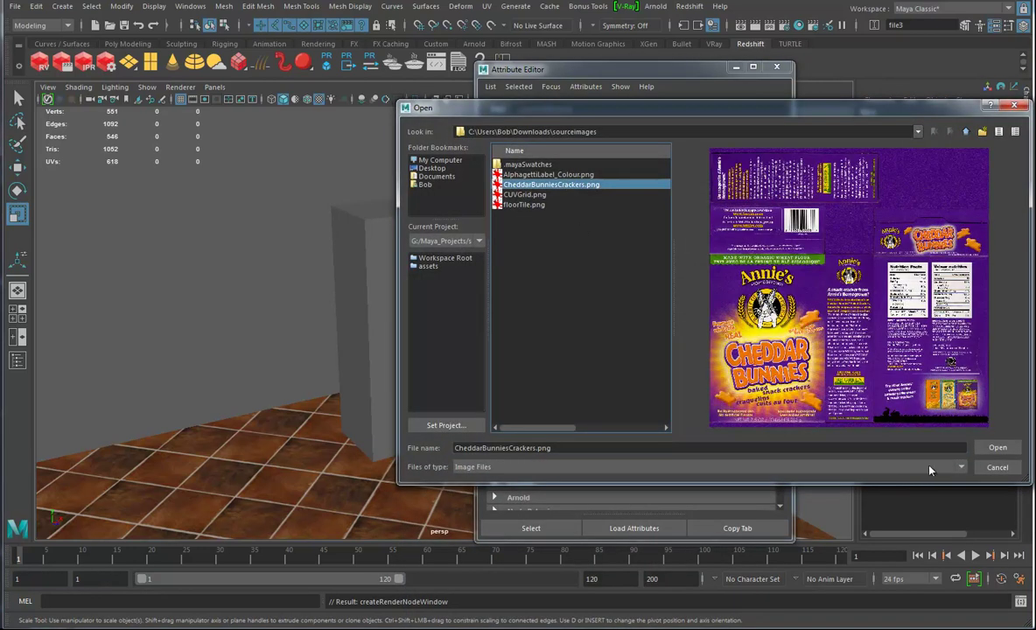
left_click(995, 448)
left_click_drag(378, 370, 278, 387, "alt")
left_click(601, 194)
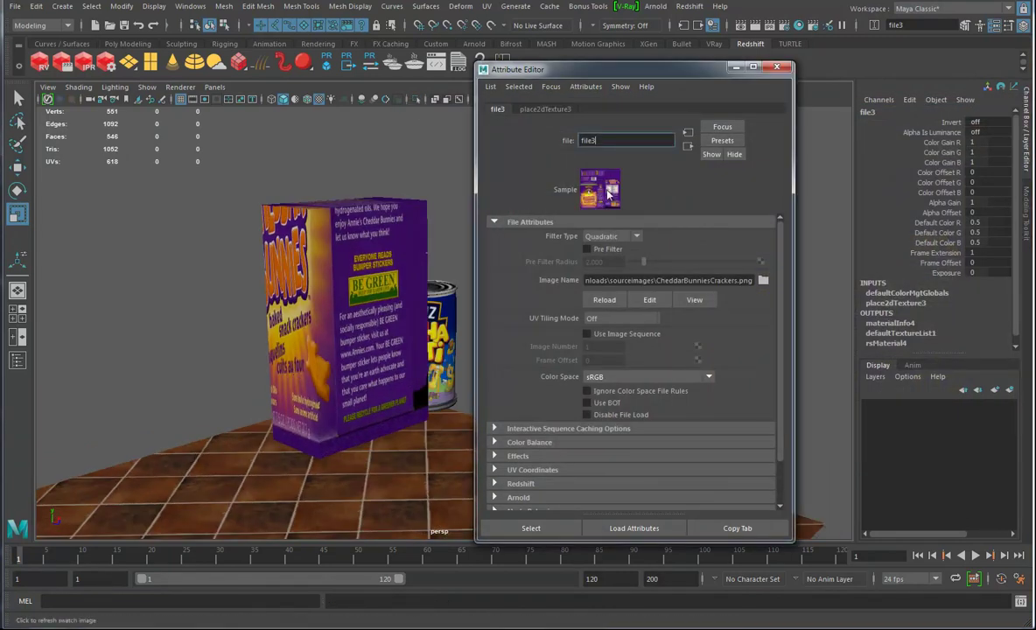
left_click(777, 69)
Step: Select the textured box and open its UVs in the UV Editor
left_click_drag(490, 302, 411, 296, "alt")
left_click(411, 295)
left_click_drag(480, 296, 497, 289, "alt")
mouse_move(497, 289)
right_mouse_down("alt")
mouse_move(499, 316)
mouse_move(512, 289)
right_mouse_up("alt")
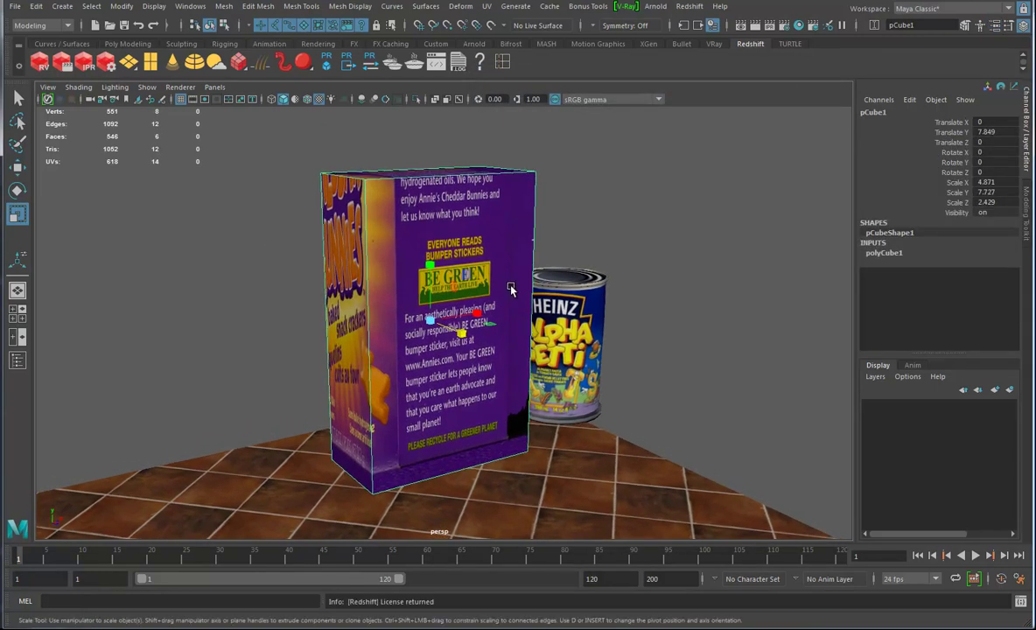
left_click(488, 7)
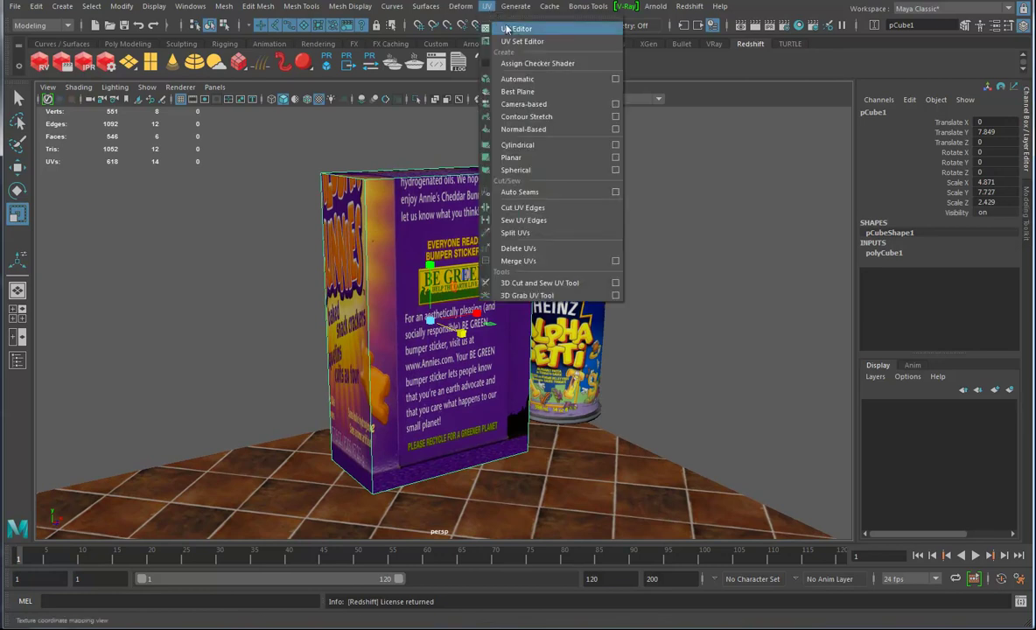
left_click(514, 24)
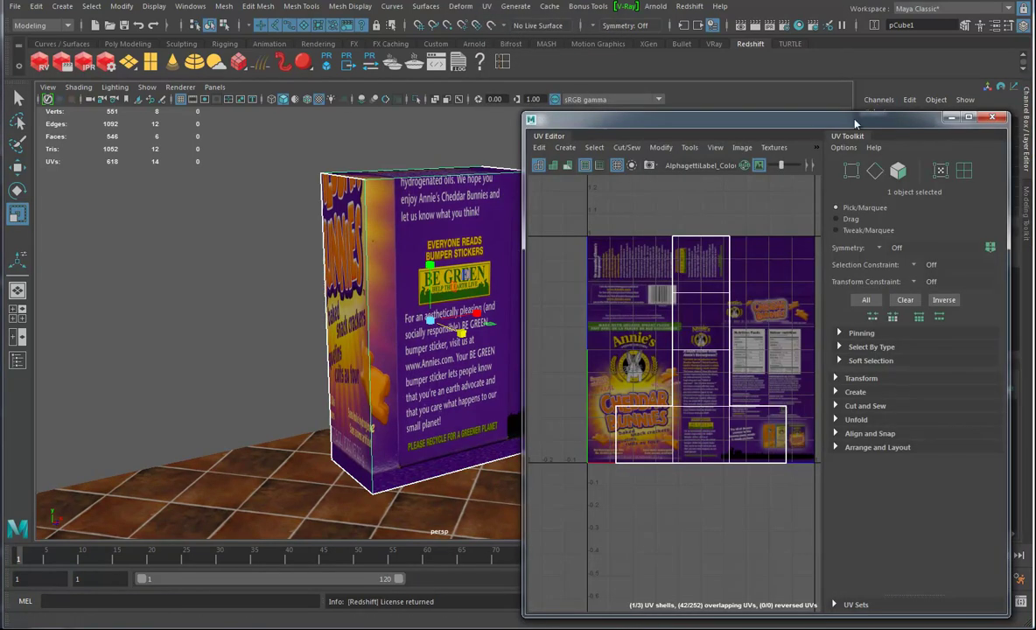
Step: Undock the UV Toolkit from the UV Editor window and widen the UV Editor
left_click(853, 140)
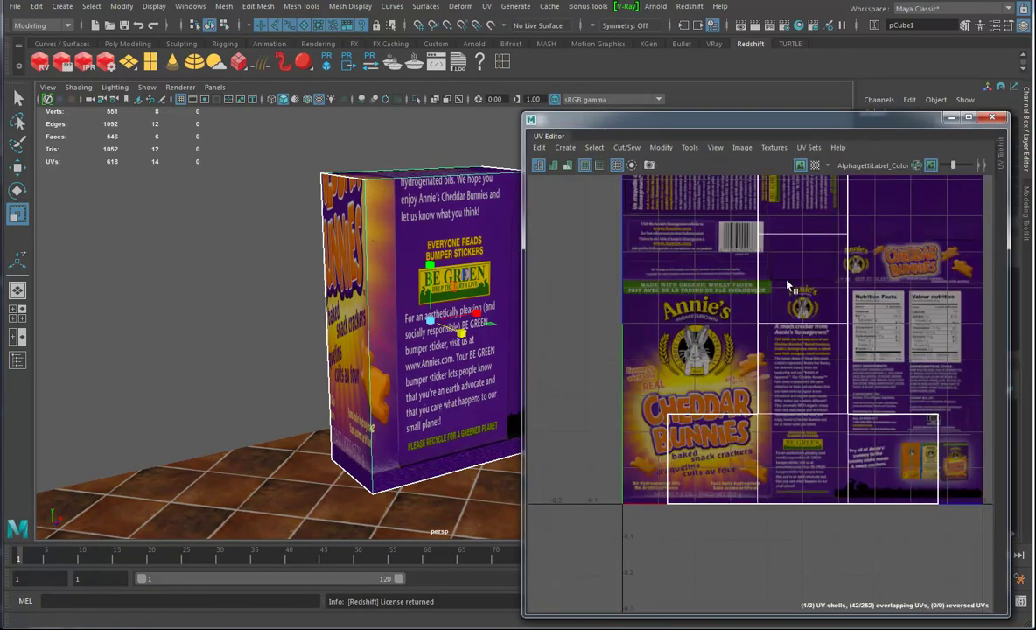
mouse_move(381, 322)
left_mouse_down("alt")
mouse_move(499, 311)
mouse_move(394, 322)
left_mouse_up("alt")
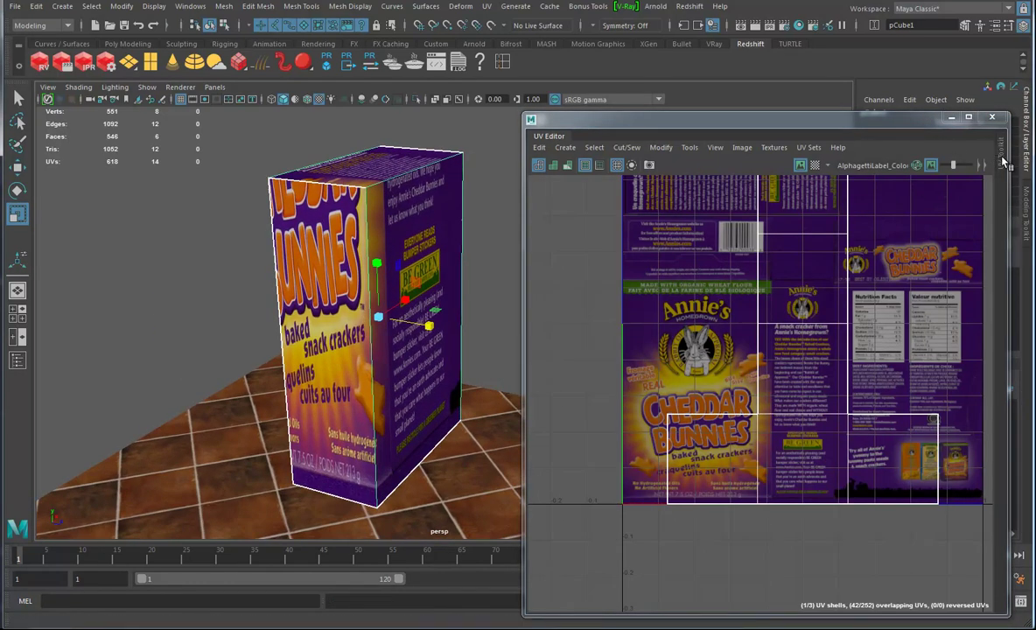
left_click(1003, 164)
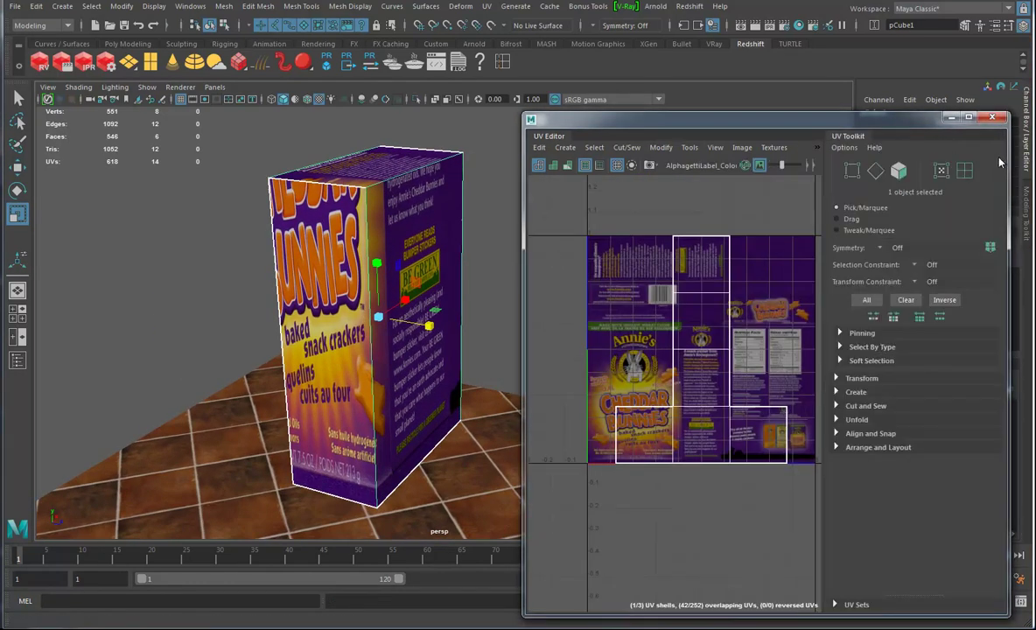
left_click(1026, 10)
left_click_drag(848, 137, 1035, 306)
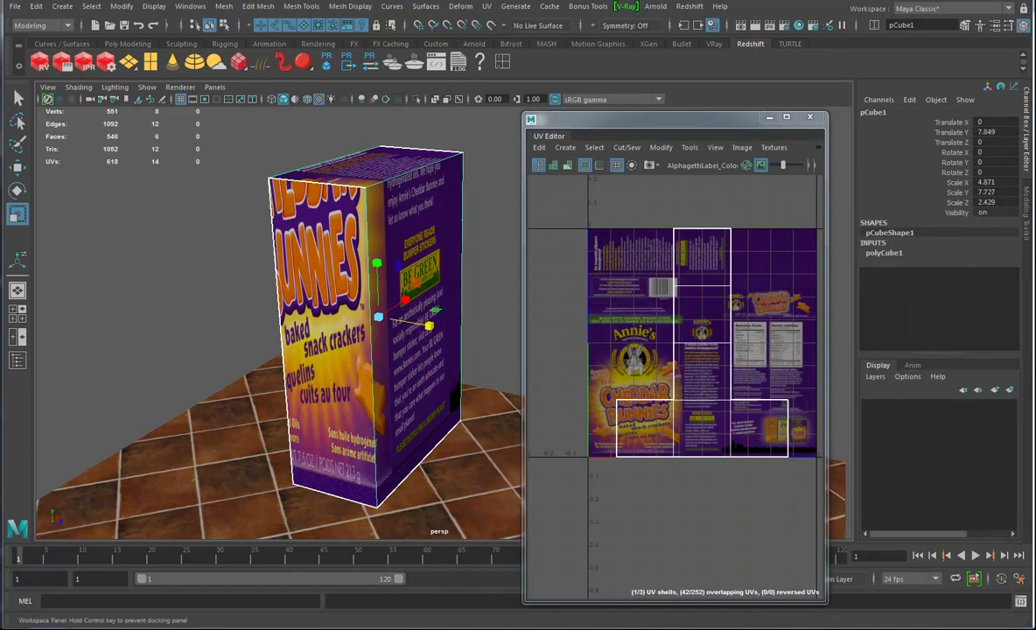
left_click_drag(826, 206, 967, 206)
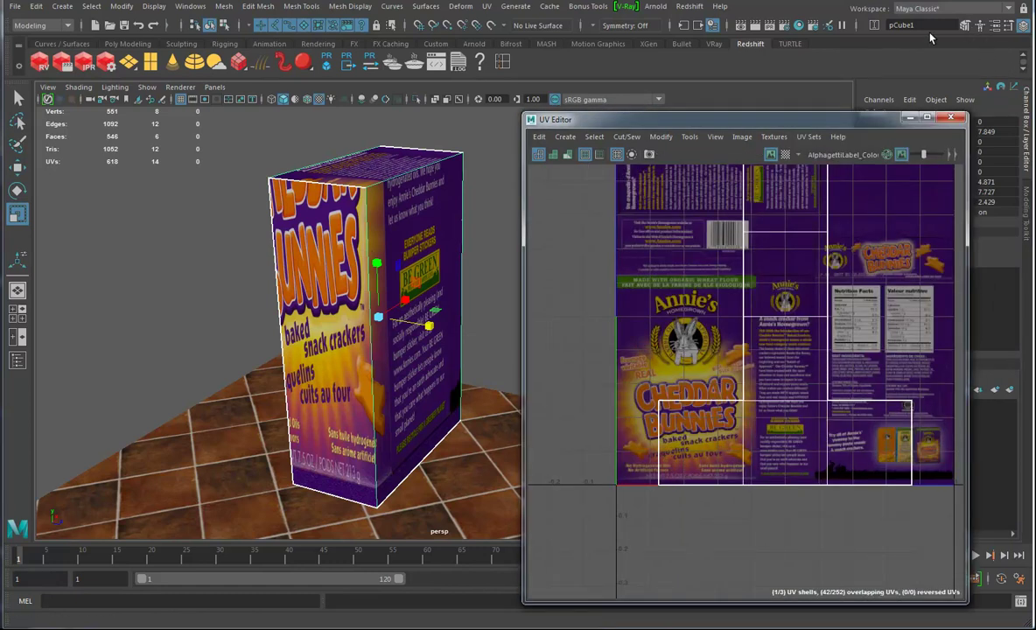
left_click(1024, 10)
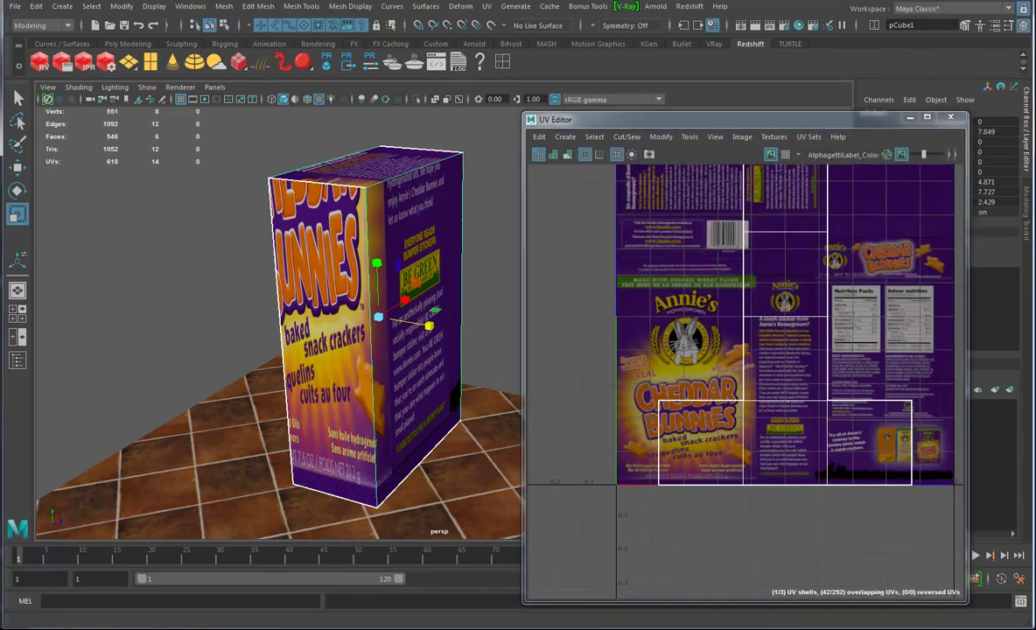
Step: Move the UV Editor window so the Channel Box is uncovered while the cracker box stays in view
middle_click_drag(787, 256, 740, 353, "alt")
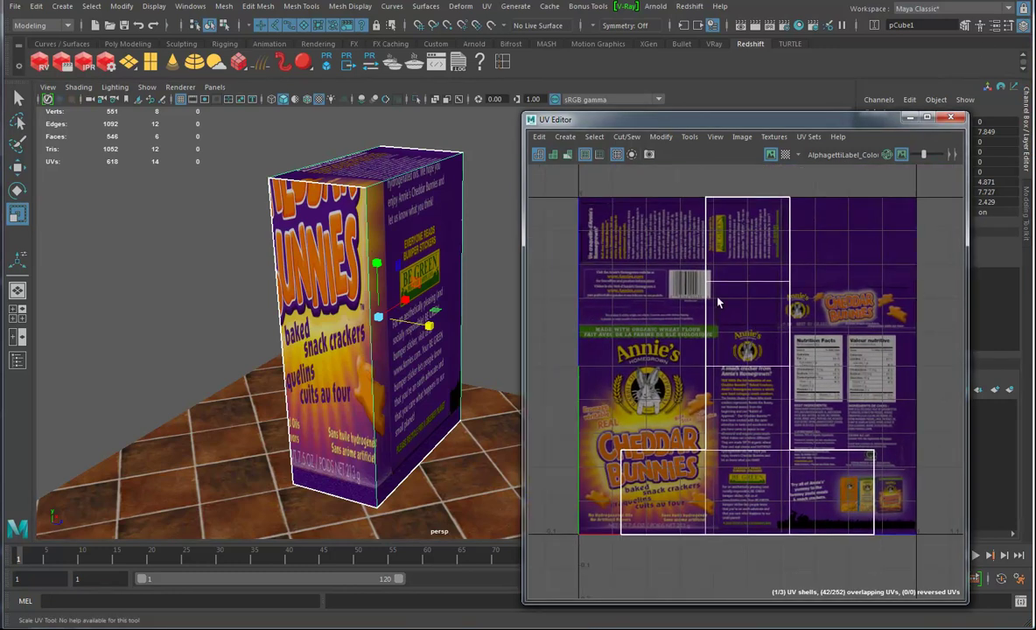
left_click_drag(361, 322, 437, 277, "alt")
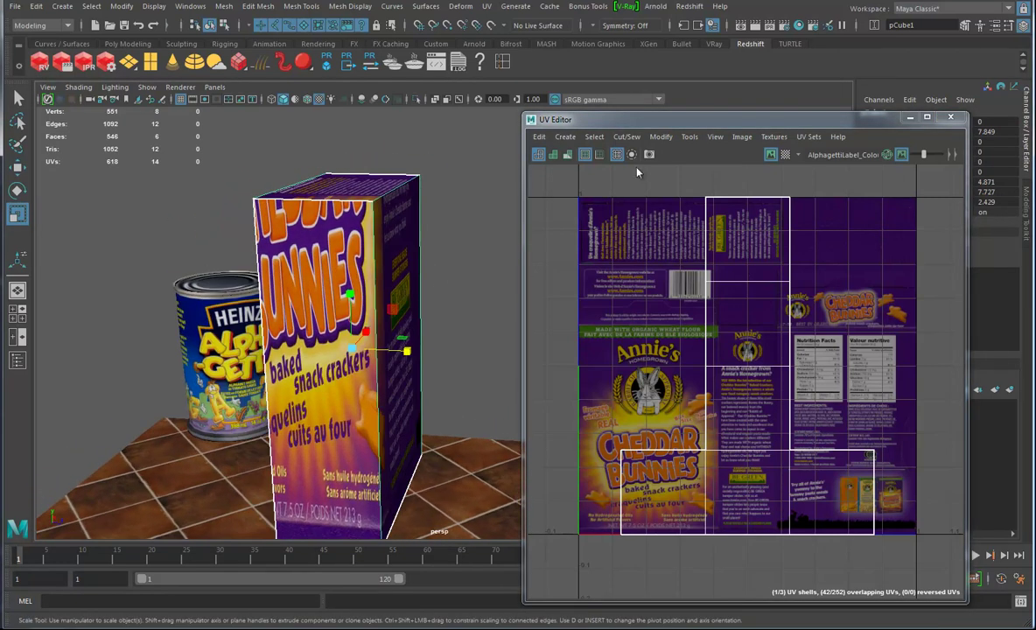
left_click_drag(649, 119, 538, 112)
left_click_drag(293, 282, 219, 254, "alt")
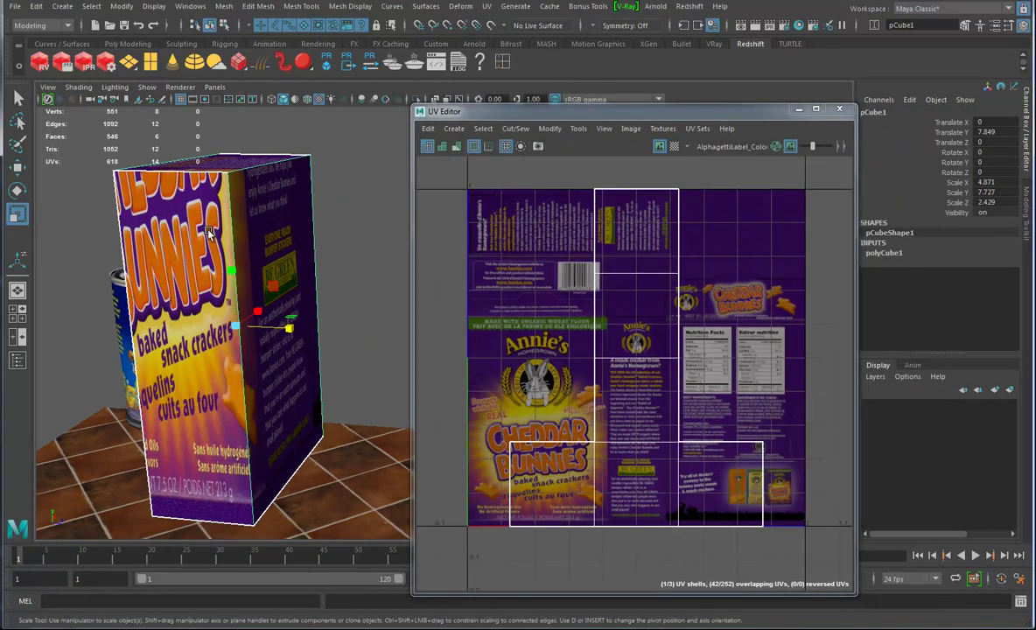
Step: Freeze the cracker box's transformations so its scale values are reset to 1
left_click_drag(957, 182, 952, 206)
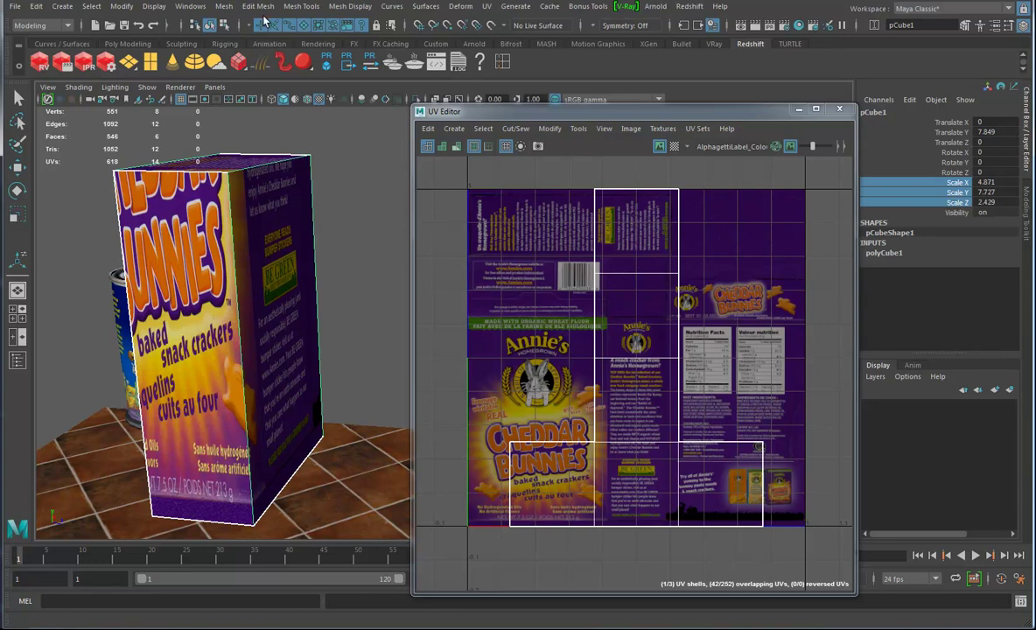
left_click(129, 44)
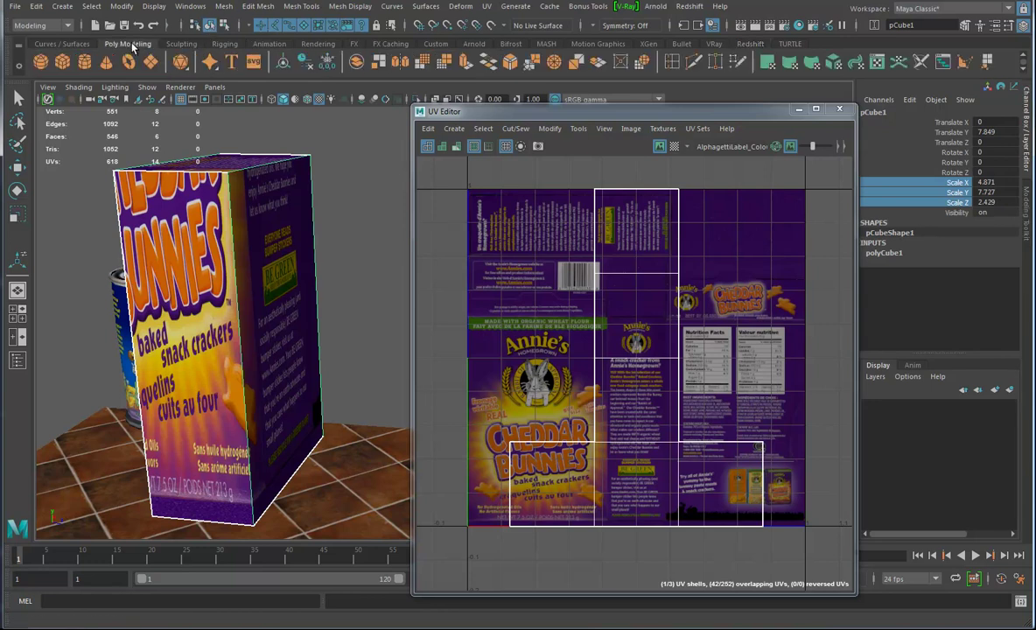
left_click(328, 66)
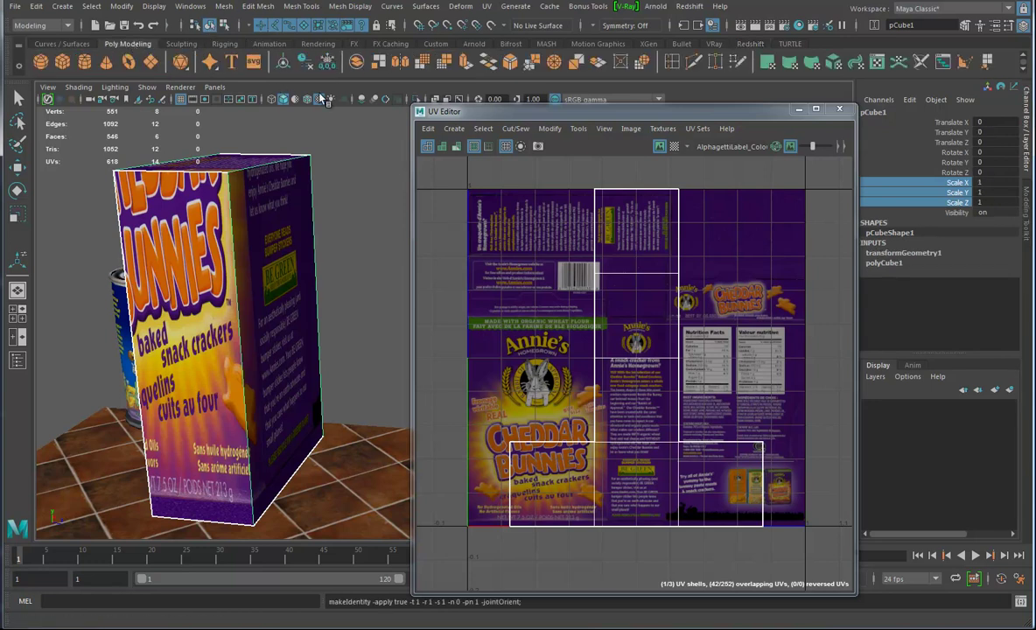
left_click(122, 6)
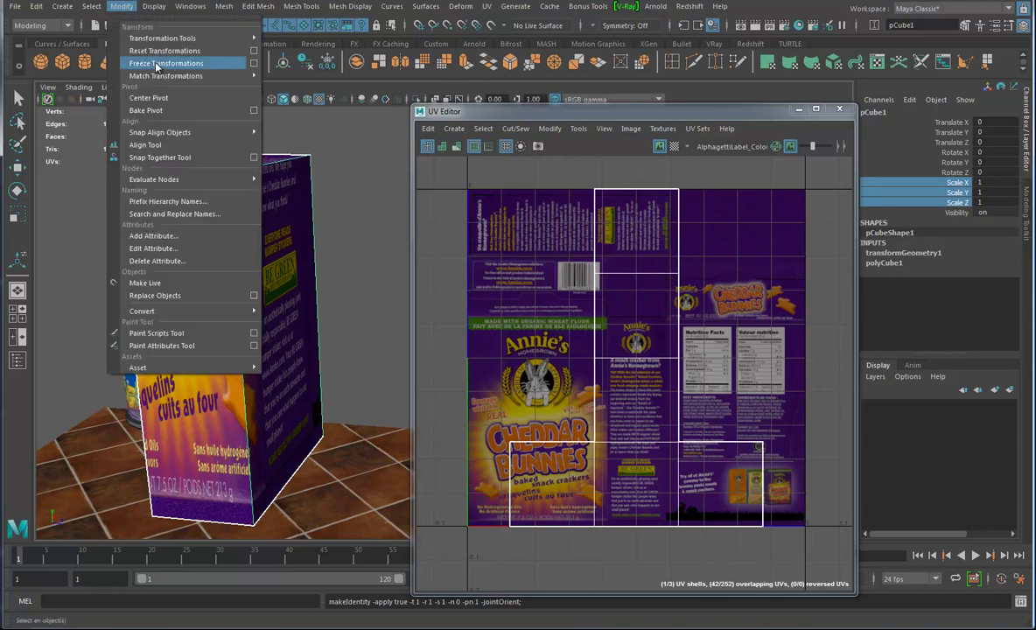
left_click(285, 6)
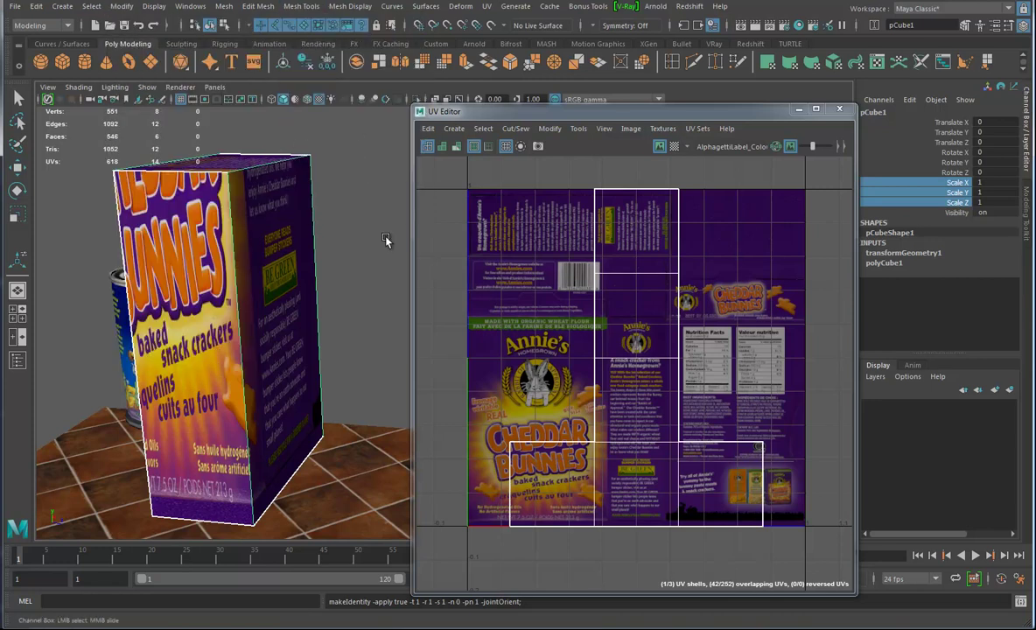
Step: Apply automatic UV mapping to the cracker box
left_click_drag(281, 280, 285, 303, "alt")
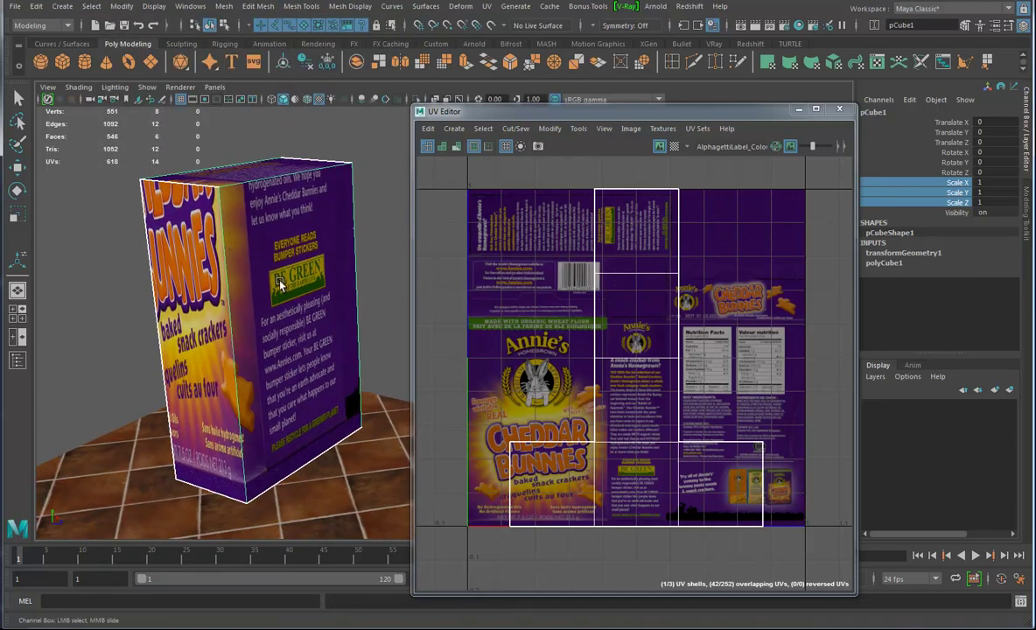
left_click(487, 6)
left_click(517, 79)
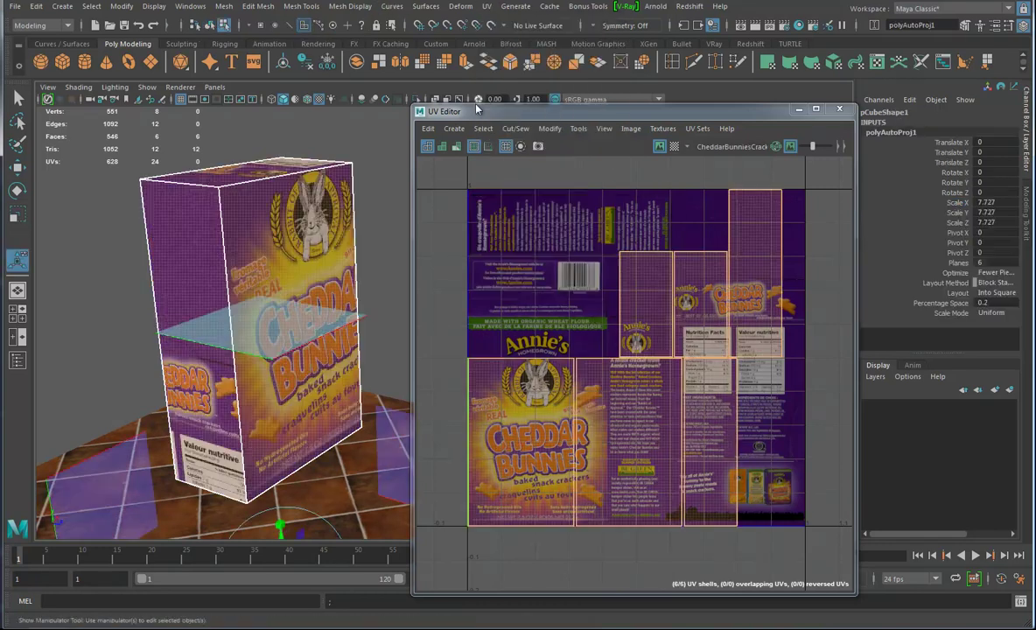
Step: Select all of the box's UVs and move them off the texture into the empty space beside it
scroll(643, 375, "down", 2)
left_click_drag(279, 337, 278, 366, "alt")
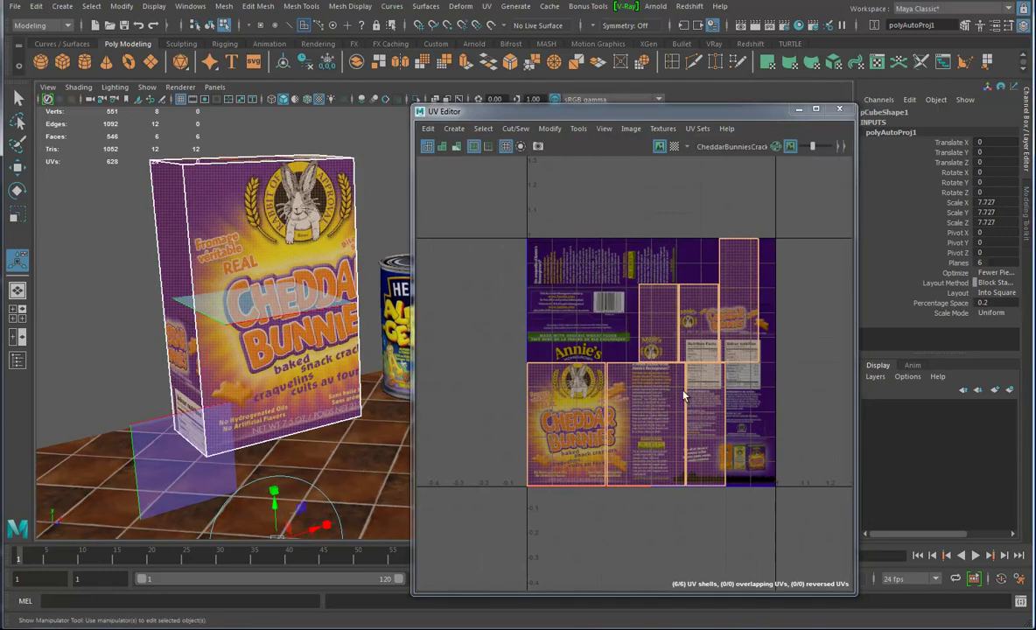
scroll(666, 393, "down", 2)
middle_click_drag(670, 393, 608, 389, "alt")
right_click(610, 394)
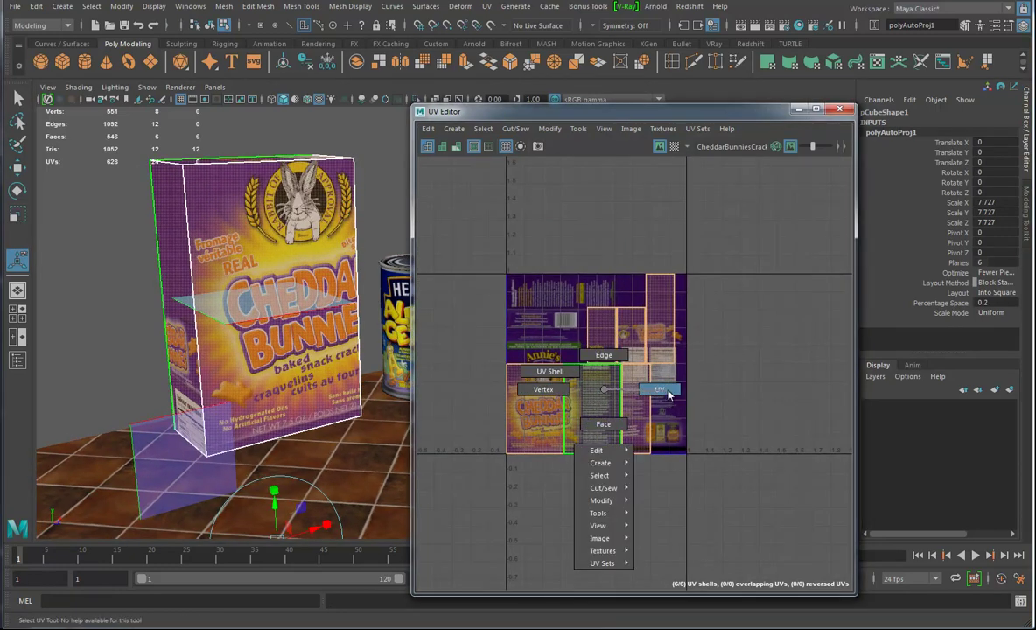
left_click_drag(494, 235, 772, 482)
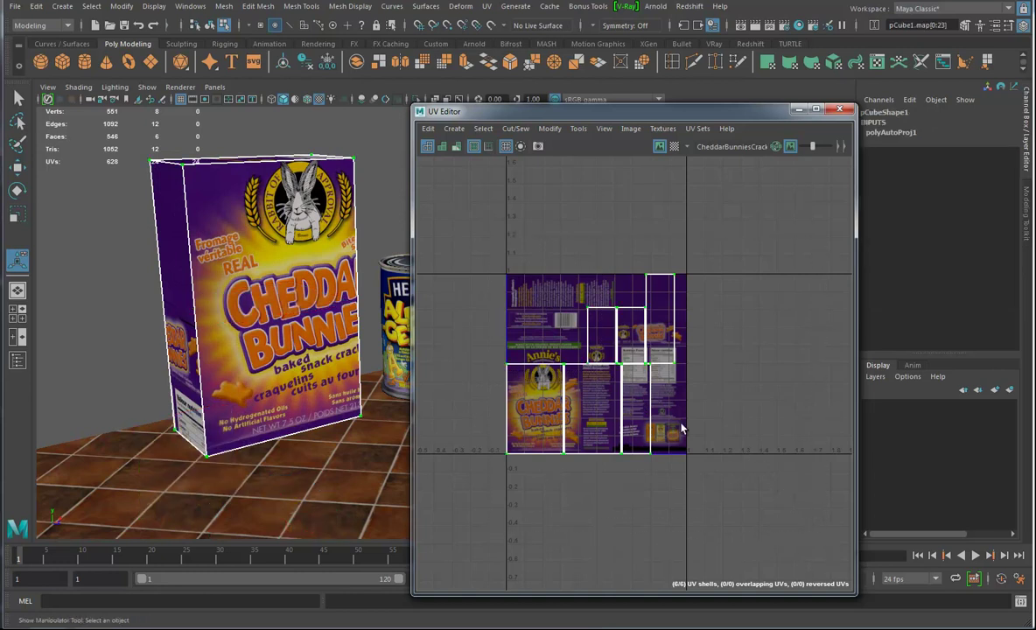
key("w")
left_click_drag(591, 366, 798, 348)
Step: Move the front-face UV shell onto the Cheddar Bunnies front panel, aligning its lower-left corner with the artwork
left_click(716, 351)
left_click_drag(742, 394, 682, 390)
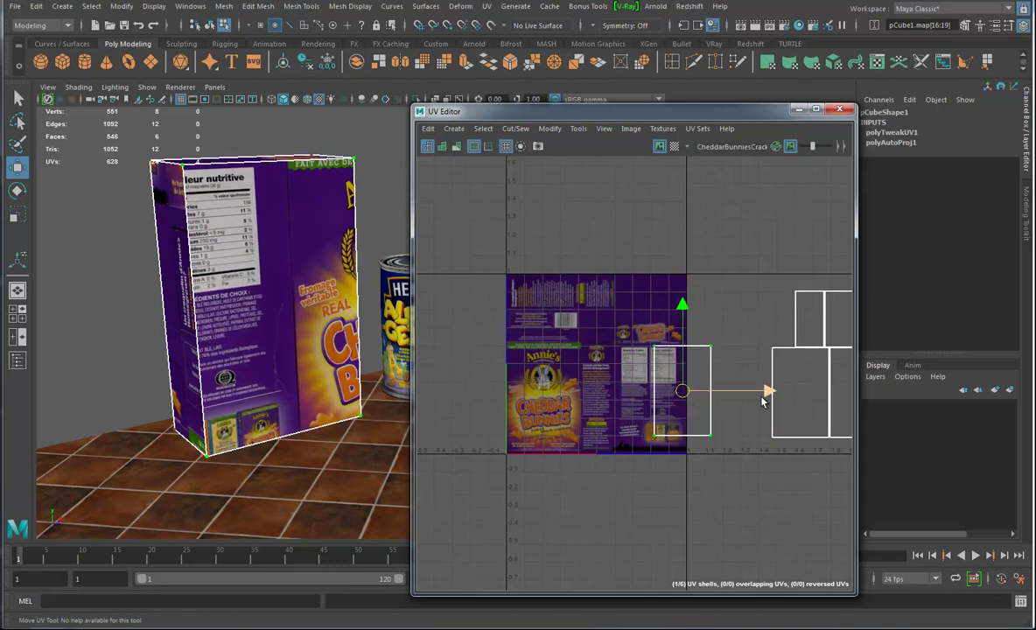
right_click_drag(734, 427, 766, 448, "alt")
middle_click_drag(766, 448, 743, 430, "alt")
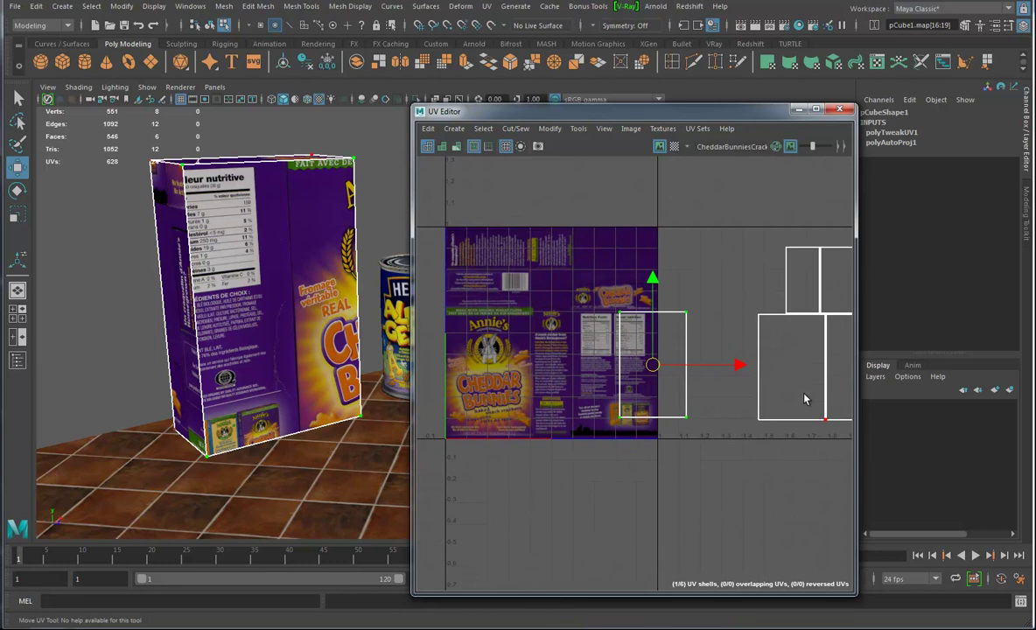
right_click_drag(674, 391, 735, 396)
left_click(693, 435)
double_click(689, 419)
left_click_drag(648, 371, 481, 378)
middle_click_drag(472, 438, 580, 404, "alt")
right_click_drag(581, 404, 712, 410, "alt")
middle_click_drag(713, 410, 709, 456, "alt")
left_click_drag(615, 331, 600, 344)
Step: Stretch the front shell's upper and right edges to match the front panel's borders
left_click_drag(500, 229, 693, 262)
left_click_drag(598, 198, 594, 155)
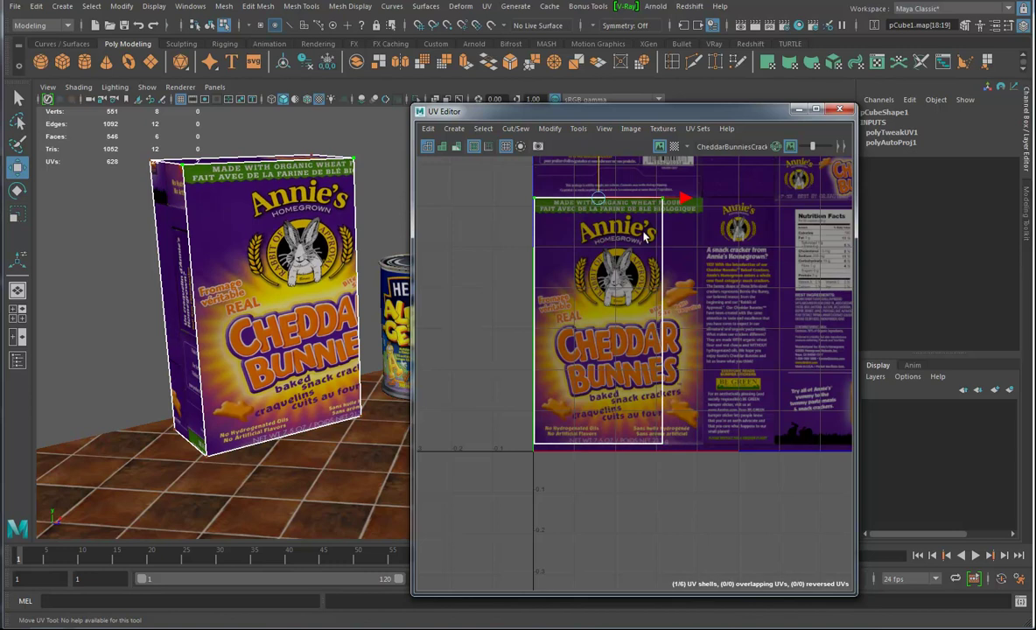
left_click_drag(700, 168, 650, 446)
left_click_drag(750, 322, 790, 326)
Step: Move the other large UV shell onto the Nutrition Facts panel, aligning its lower-left corner with the artwork
middle_click_drag(774, 451, 547, 462, "alt")
right_click_drag(779, 373, 546, 400, "alt")
middle_click_drag(763, 371, 555, 403, "alt")
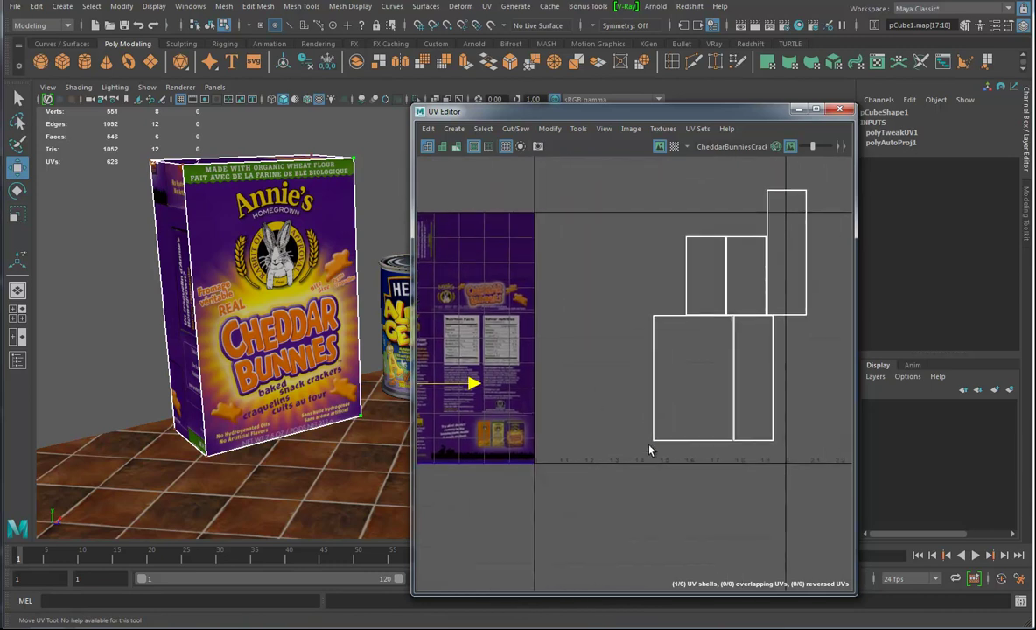
double_click(654, 440)
middle_click_drag(666, 388, 618, 387)
right_click_drag(617, 389, 699, 365, "alt")
left_click_drag(676, 324, 605, 348)
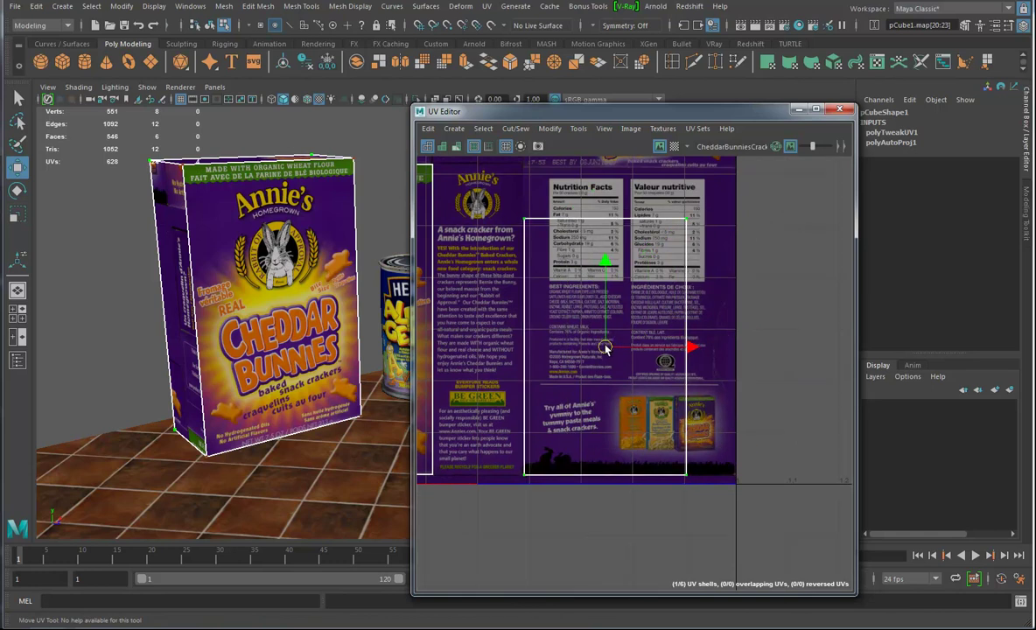
Step: Stretch the back shell's upper and right edges to match the Nutrition Facts panel's borders
left_click_drag(507, 210, 800, 252)
middle_click_drag(589, 166, 588, 262, "alt")
left_click_drag(603, 236, 601, 180)
left_click_drag(657, 210, 719, 601)
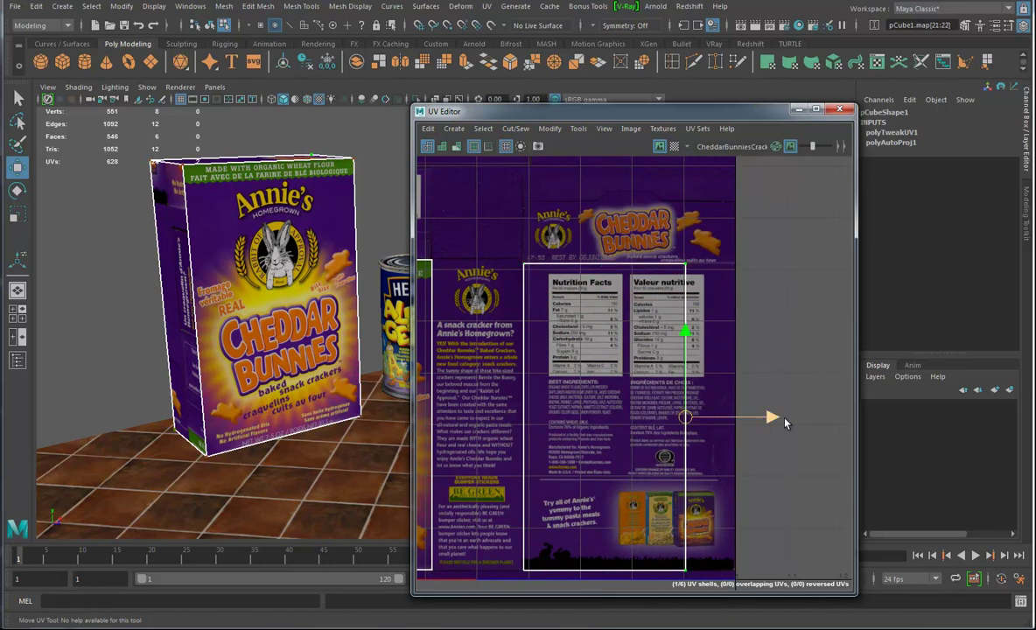
left_click_drag(764, 424, 813, 422)
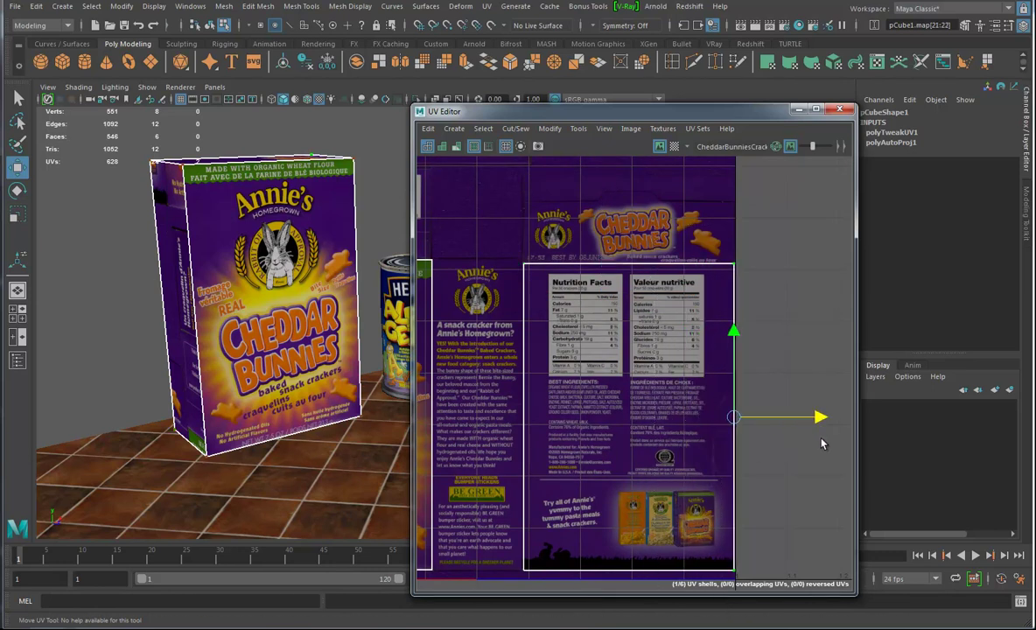
Step: Select the whole back-face shell and rotate it 180 degrees so the nutrition artwork reads upright on the box
left_click_drag(407, 440, 229, 418, "alt")
right_click_drag(821, 399, 660, 416, "alt")
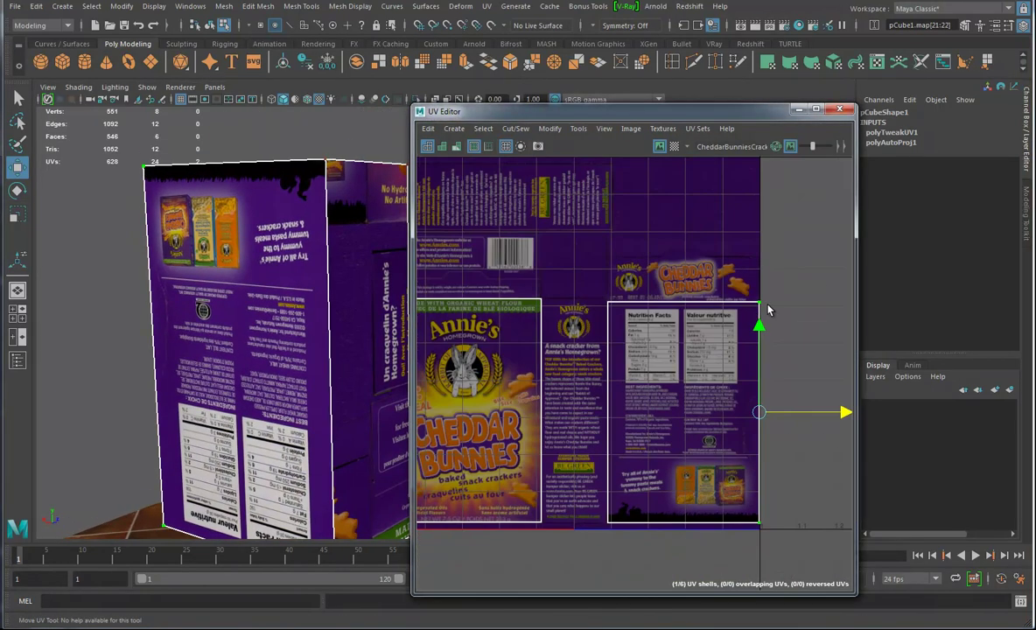
double_click(759, 304)
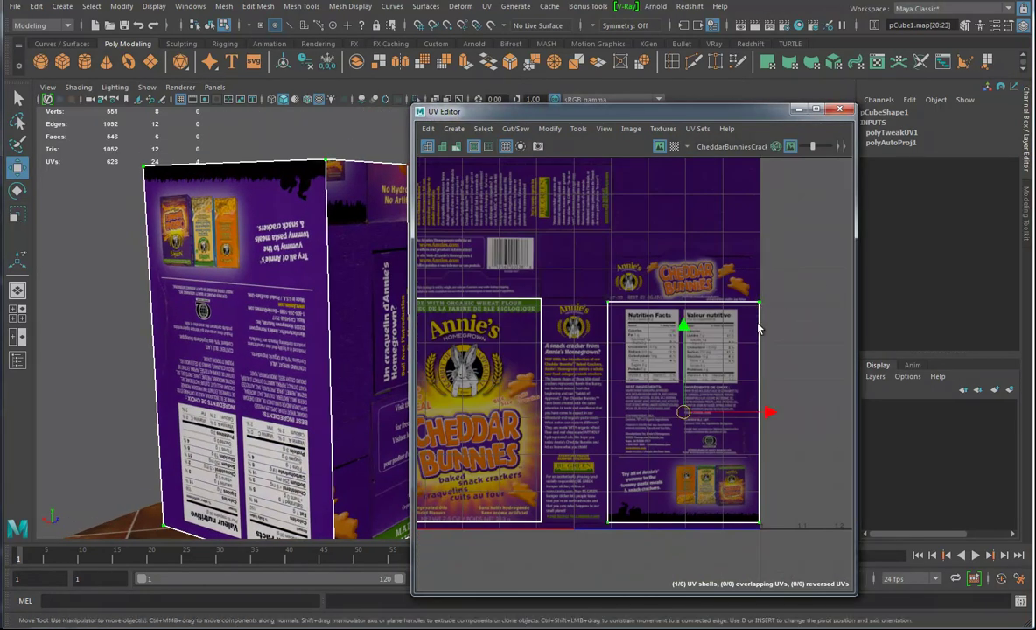
key("e")
left_click_drag(702, 343, 654, 560)
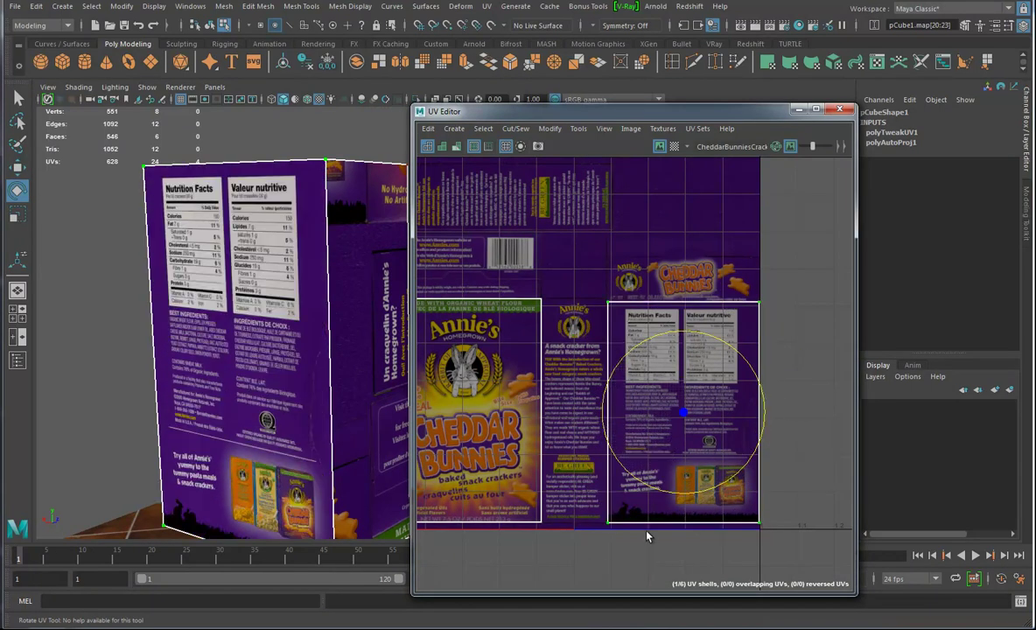
Step: Move the narrow side-face shell onto the English side panel, aligning its lower-left corner with the front shell's edge
middle_click_drag(332, 461, 289, 409, "alt")
left_click_drag(289, 409, 298, 425, "alt")
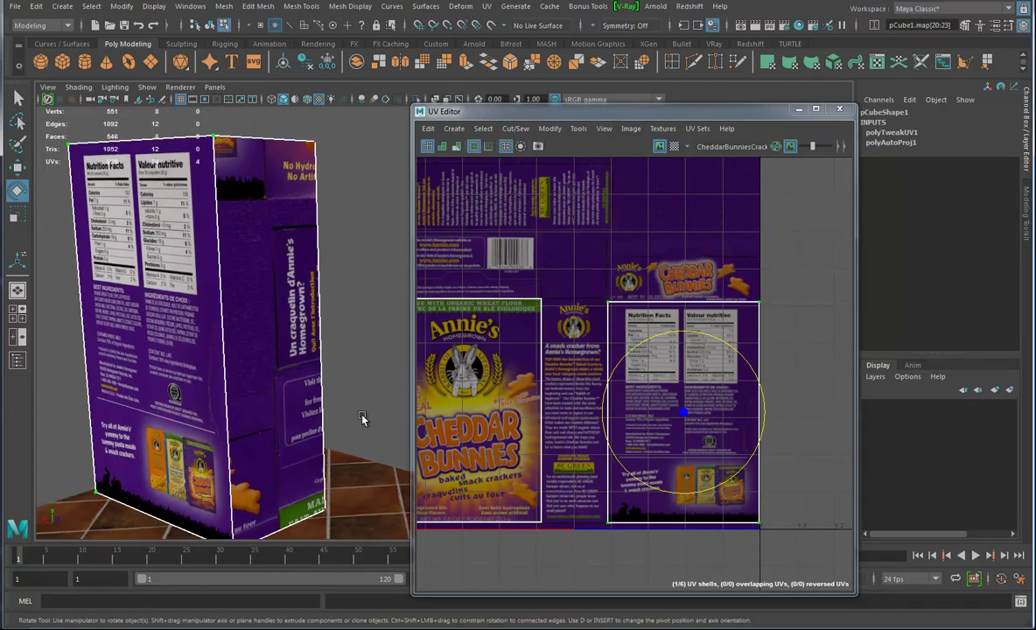
right_click_drag(687, 404, 444, 411, "alt")
middle_click_drag(645, 398, 475, 391, "alt")
left_click(736, 449)
left_click_drag(308, 398, 268, 350, "alt")
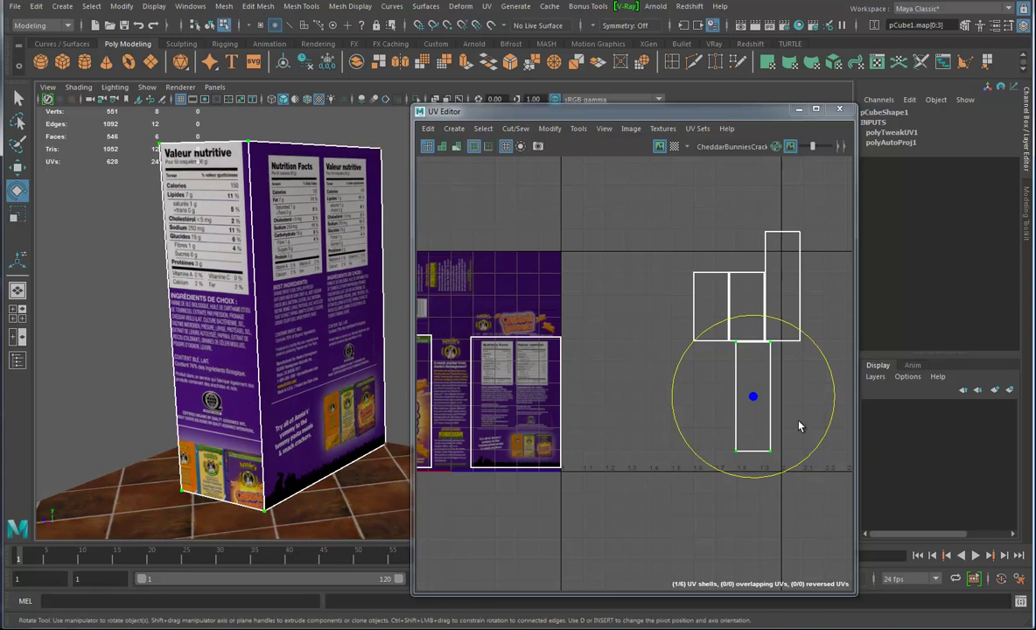
key("w")
left_click_drag(752, 395, 460, 417)
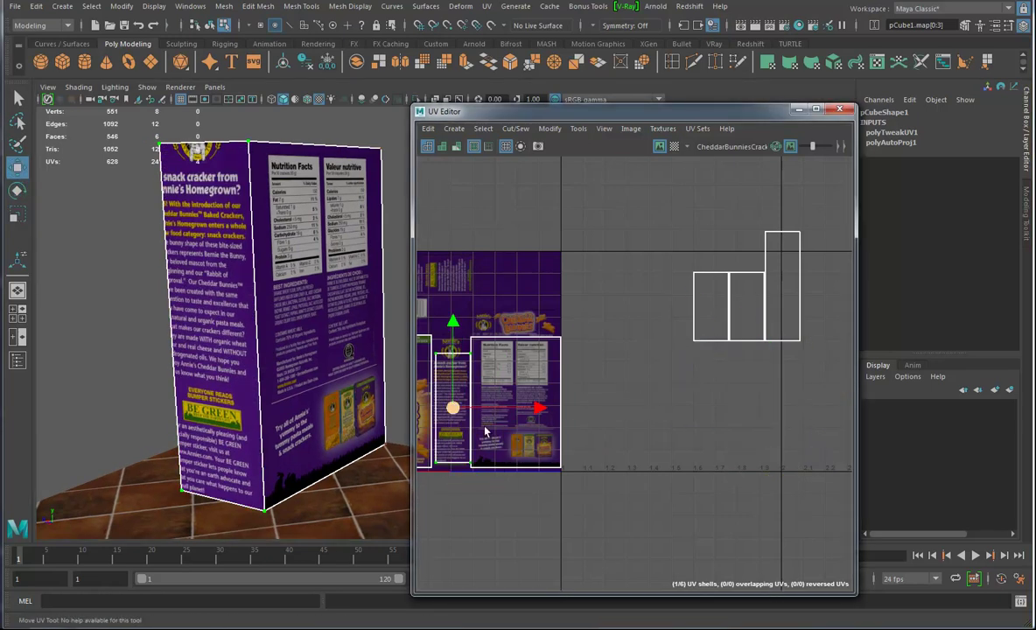
scroll(453, 407, "up", 6)
scroll(688, 438, "up", 2)
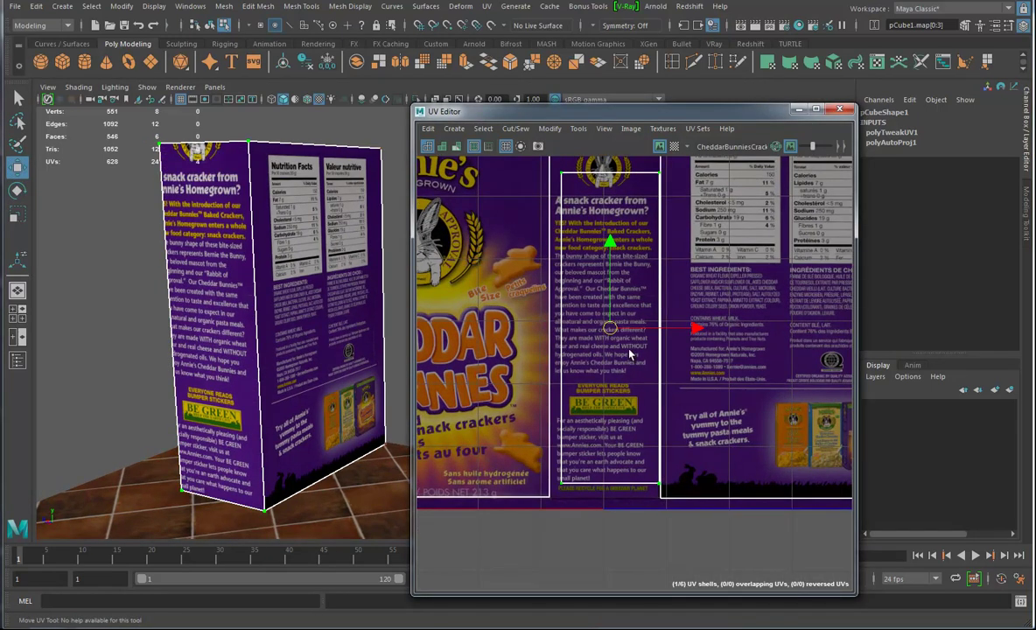
left_click_drag(611, 334, 600, 347)
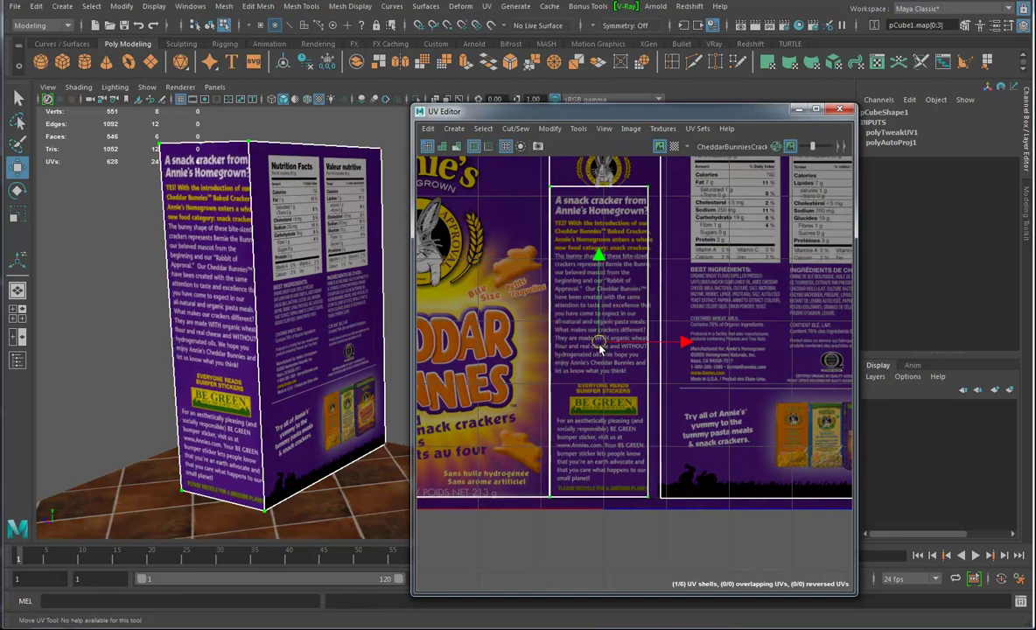
Step: Stretch the side shell's upper and right edges to fill the English side panel between the front and back shells
middle_click_drag(615, 356, 602, 466, "alt")
left_click_drag(521, 284, 698, 355)
left_click_drag(582, 210, 588, 151)
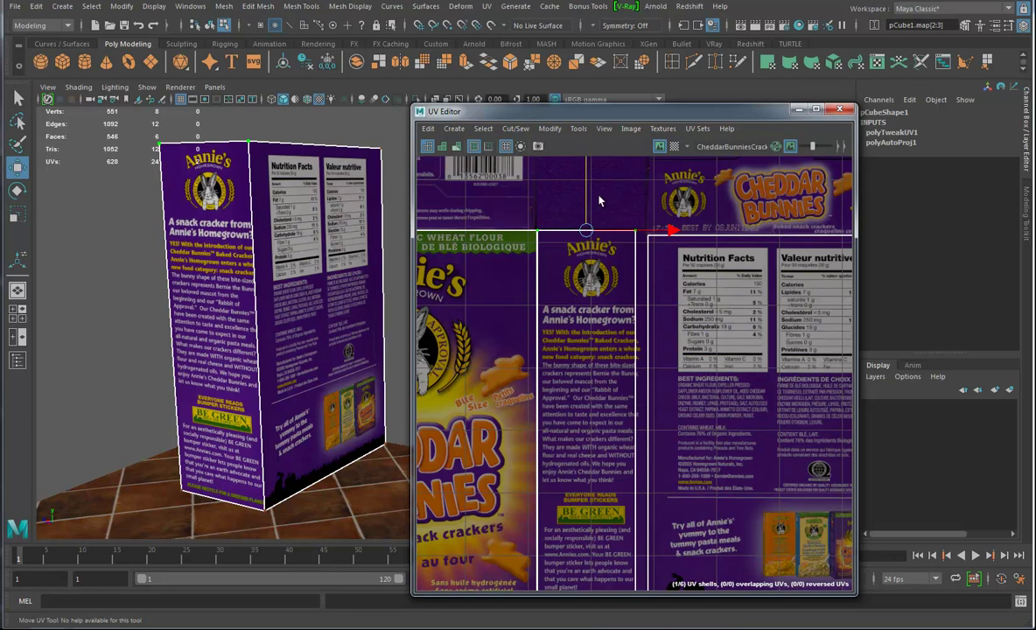
scroll(714, 490, "down", 2)
left_click_drag(643, 571, 658, 252)
left_click_drag(737, 414, 748, 414)
Step: Select the remaining tall, narrow side shell and move it over the French side panel in the texture's upper-left area
middle_click_drag(187, 348, 289, 341, "alt")
right_click_drag(289, 341, 331, 333, "alt")
middle_click_drag(330, 334, 159, 252, "alt")
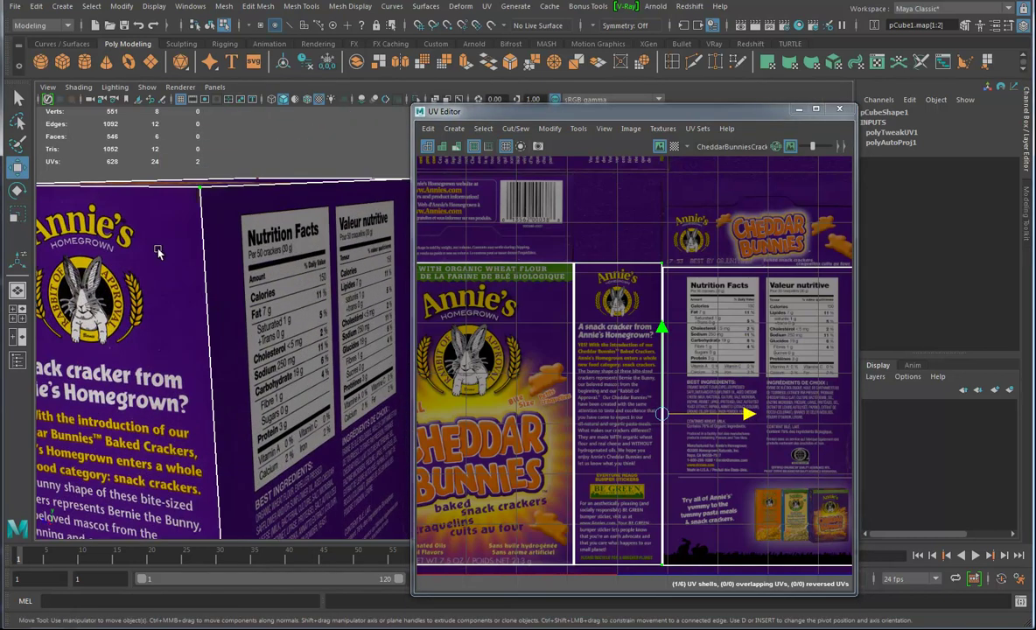
left_click_drag(163, 235, 271, 353, "alt")
scroll(270, 354, "down", 5)
scroll(658, 386, "down", 3)
middle_click_drag(658, 387, 444, 374, "alt")
scroll(647, 354, "down", 3)
middle_click_drag(572, 384, 527, 402, "alt")
left_click(774, 251)
left_click_drag(787, 298, 426, 282)
Step: Rotate the side shell 90 degrees counterclockwise and align its lower-left corner with the French side panel
middle_click_drag(512, 307, 704, 352, "alt")
right_click_drag(705, 351, 891, 375, "alt")
left_click_drag(328, 390, 411, 400, "alt")
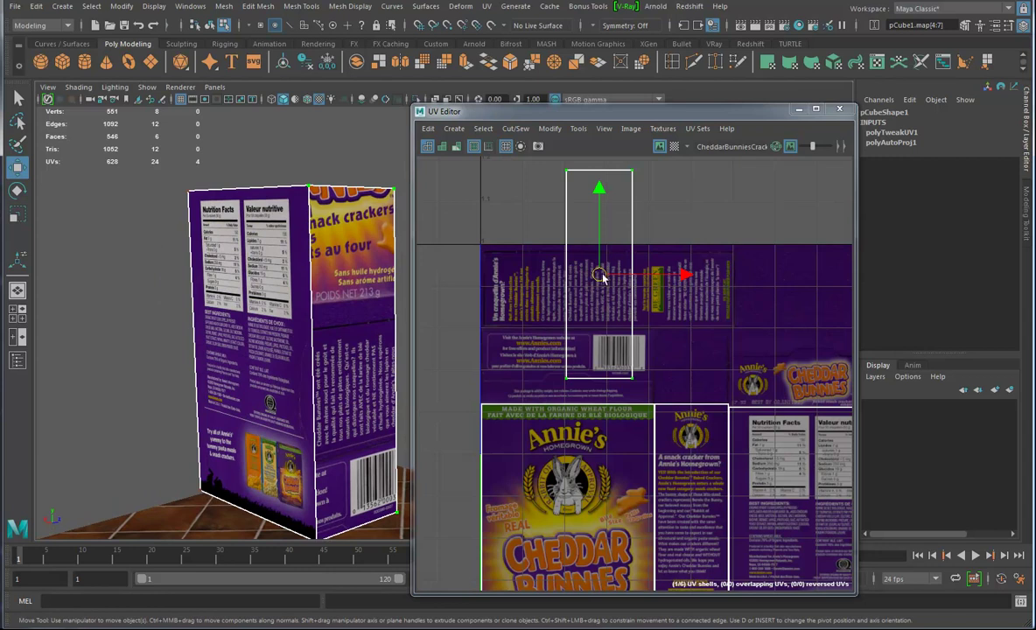
key("e")
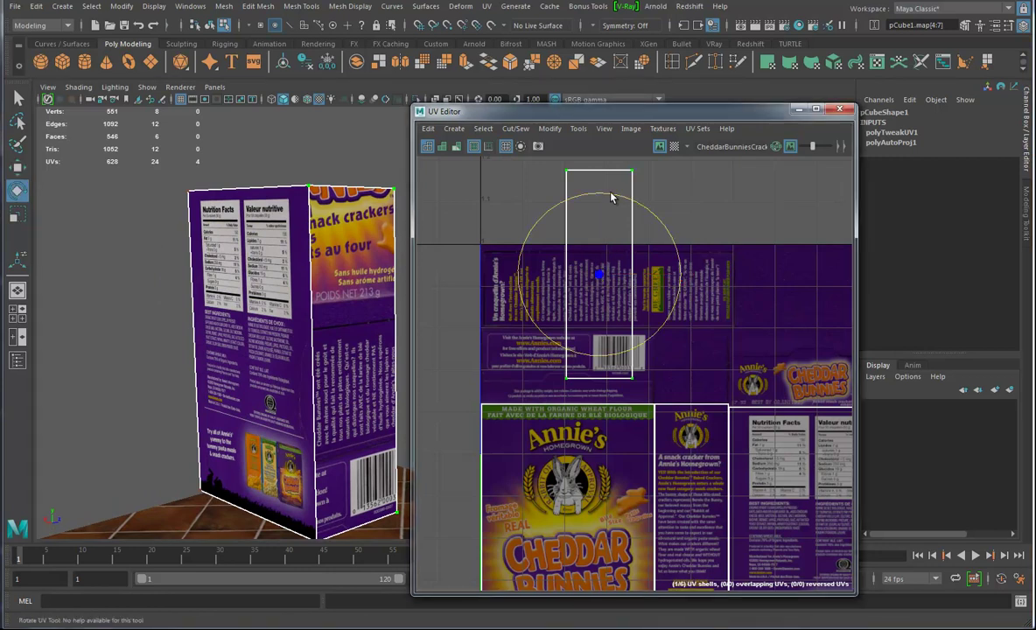
left_click_drag(601, 197, 489, 270)
key("w")
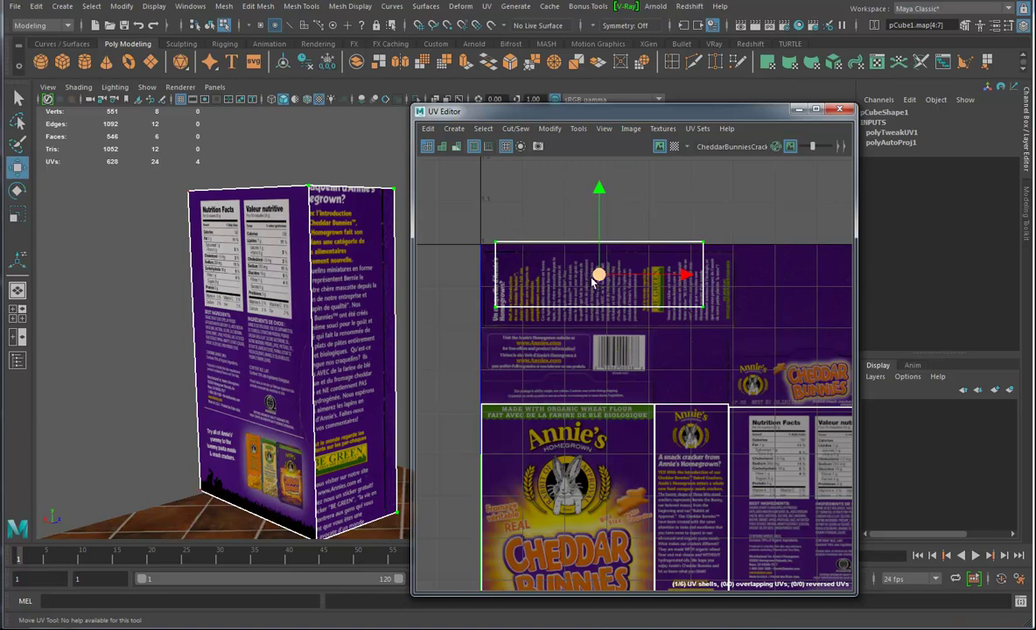
left_click_drag(598, 275, 587, 296)
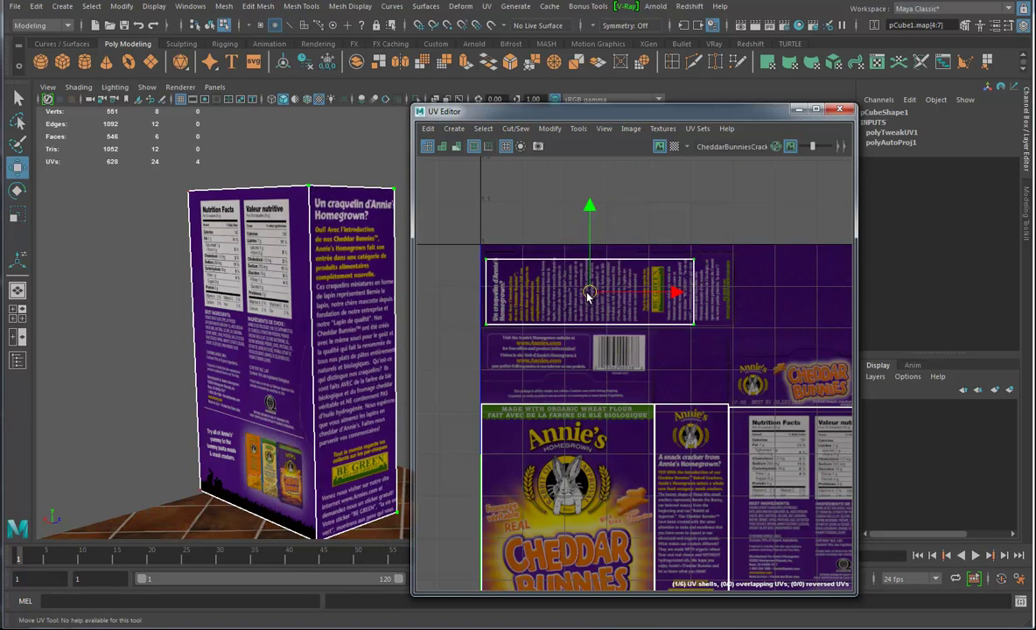
scroll(652, 335, "up", 3)
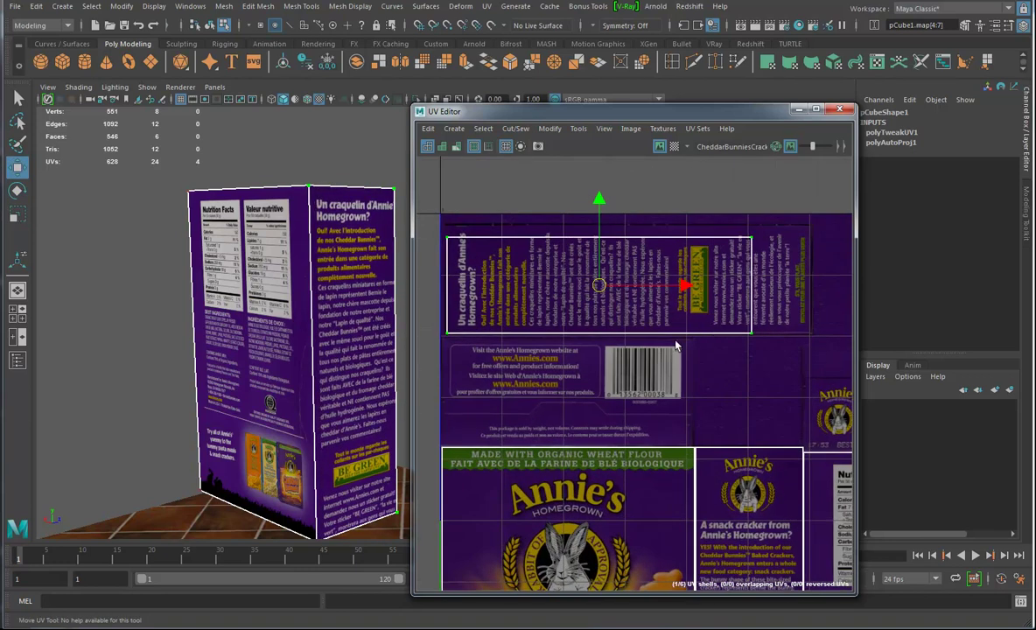
Step: Stretch the rotated side shell's upper and right edges to fill the French side panel
left_click_drag(630, 293, 628, 291)
left_click_drag(468, 222, 824, 273)
left_click_drag(629, 161, 633, 150)
middle_click_drag(728, 282, 635, 269, "alt")
left_click_drag(714, 331, 715, 329)
left_click_drag(775, 273, 833, 285)
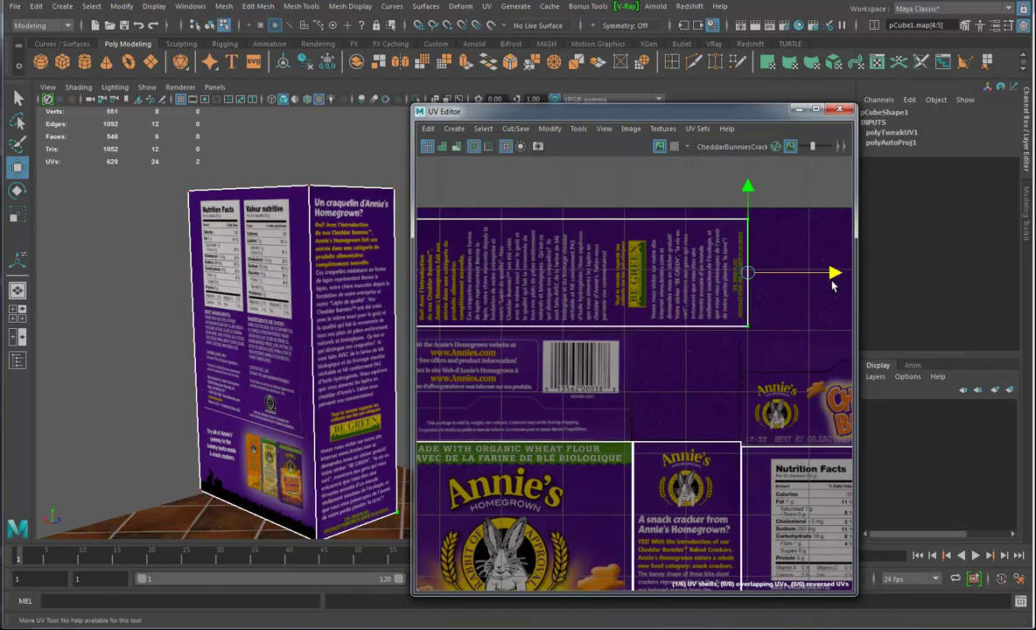
Step: Select the box's bottom-face shell outside the texture and move it over the barcode panel
left_click_drag(297, 263, 270, 257, "alt")
scroll(541, 443, "down", 6)
middle_click_drag(521, 398, 497, 396, "alt")
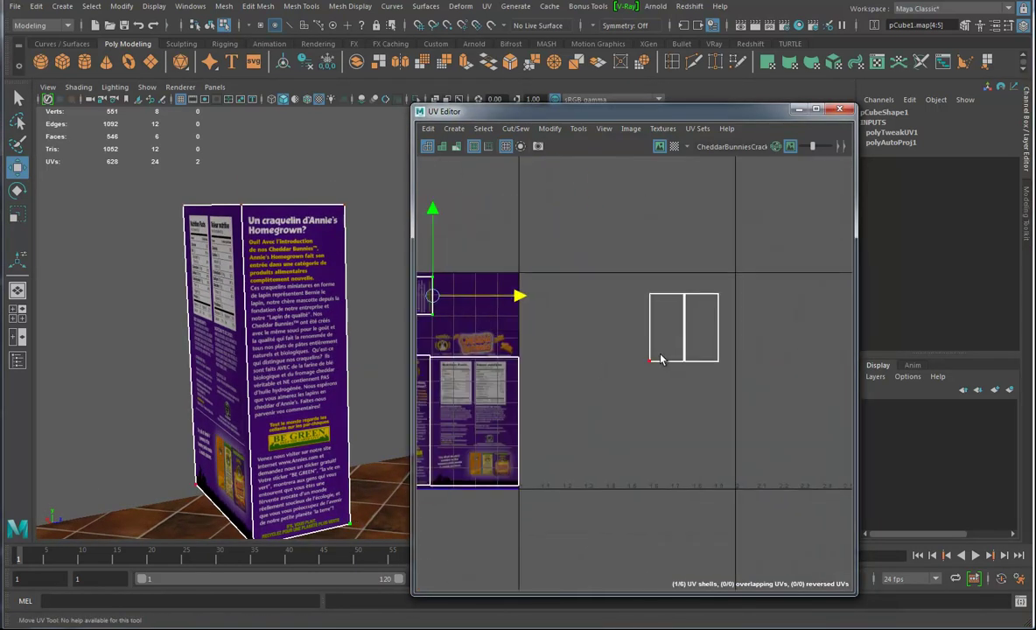
double_click(652, 360)
left_click_drag(666, 326, 553, 339)
left_click_drag(352, 313, 357, 428, "alt")
middle_click_drag(597, 365, 843, 404, "alt")
left_click_drag(802, 368, 594, 375)
right_click_drag(580, 398, 818, 455, "alt")
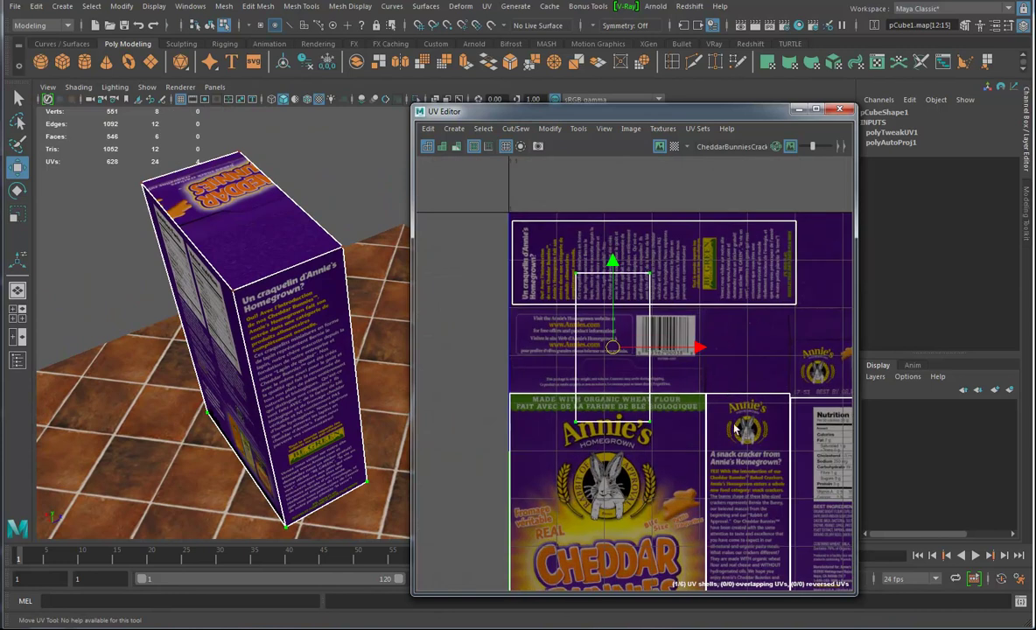
Step: Rotate the bottom-face shell 90 degrees counterclockwise and align its lower-left corner with the front shell's upper-left corner
key("e")
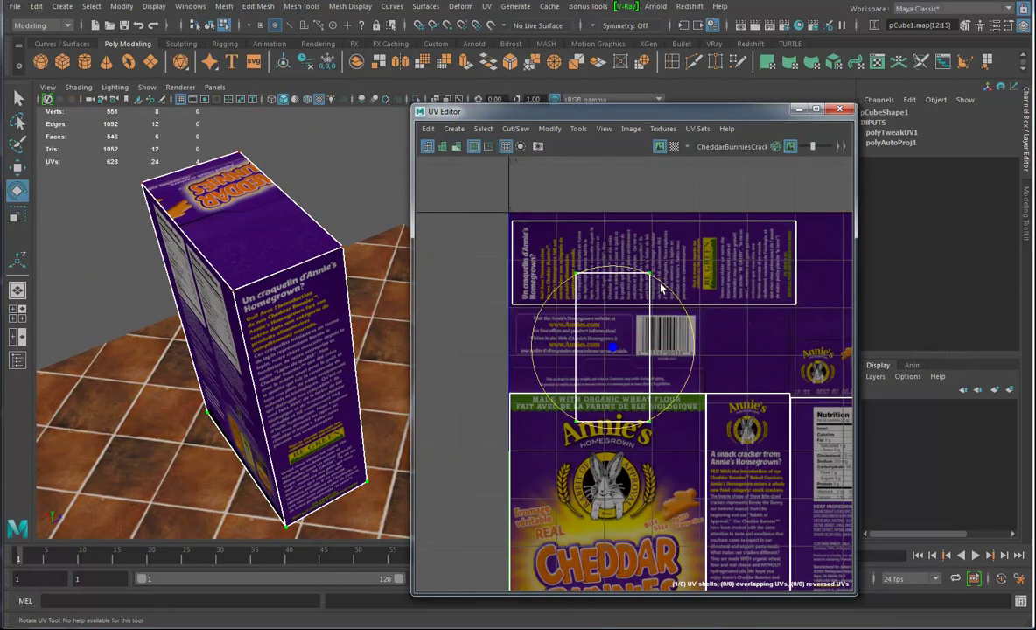
left_click_drag(662, 287, 584, 358)
key("w")
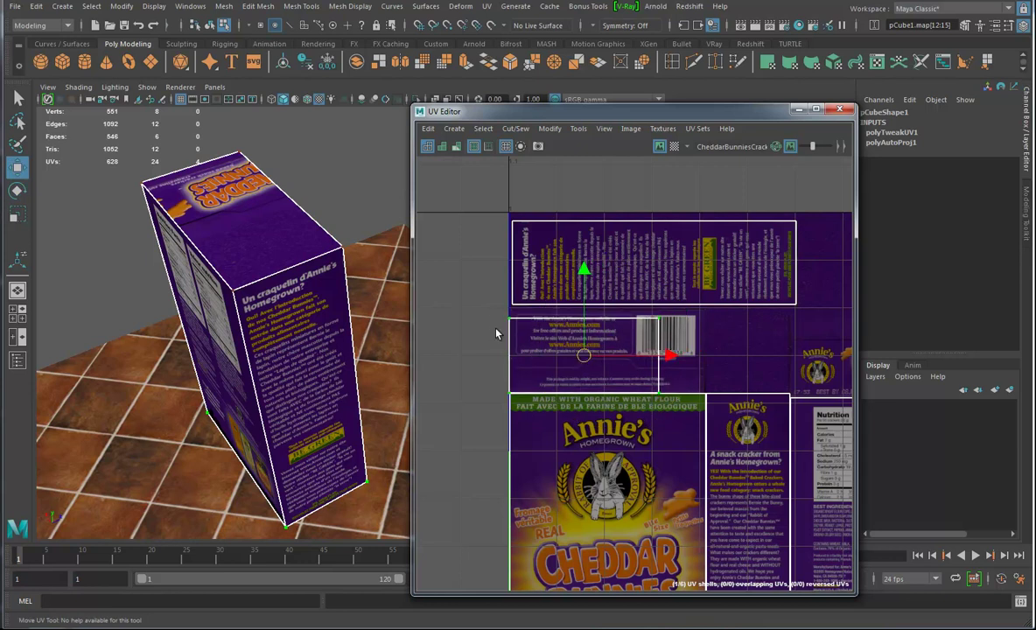
Step: Stretch the bottom-face shell's upper and right edges to fill the barcode panel above the front shell
left_click_drag(685, 316, 686, 313)
left_click_drag(579, 231, 584, 222)
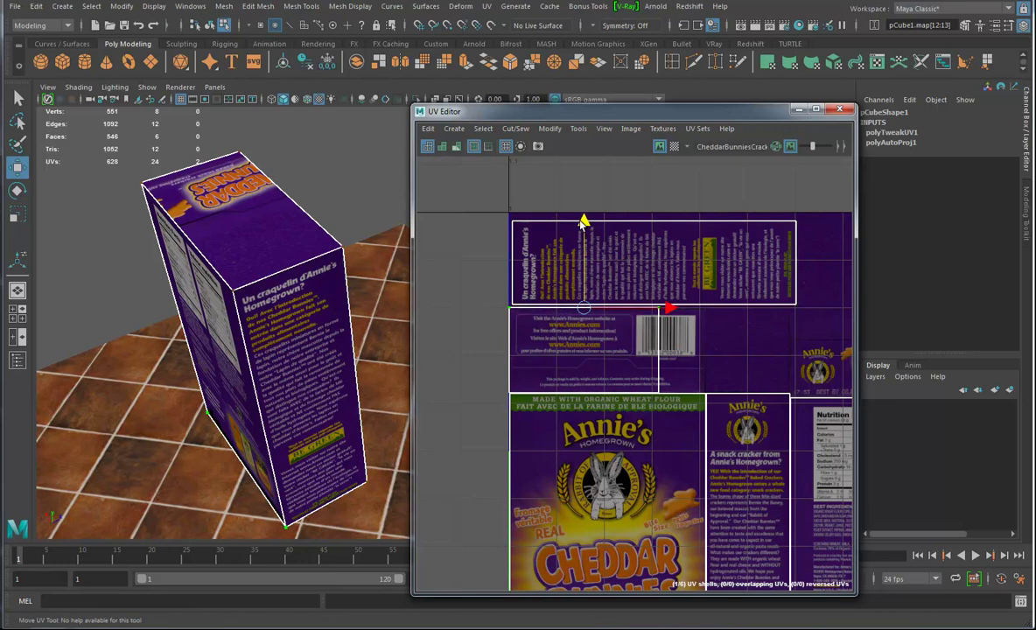
left_click_drag(665, 399, 661, 387)
left_click_drag(744, 351, 789, 352)
Step: Select the last shell outside the texture, the box's top face, and move it over the small Cheddar Bunnies logo panel
middle_click_drag(770, 396, 527, 383, "alt")
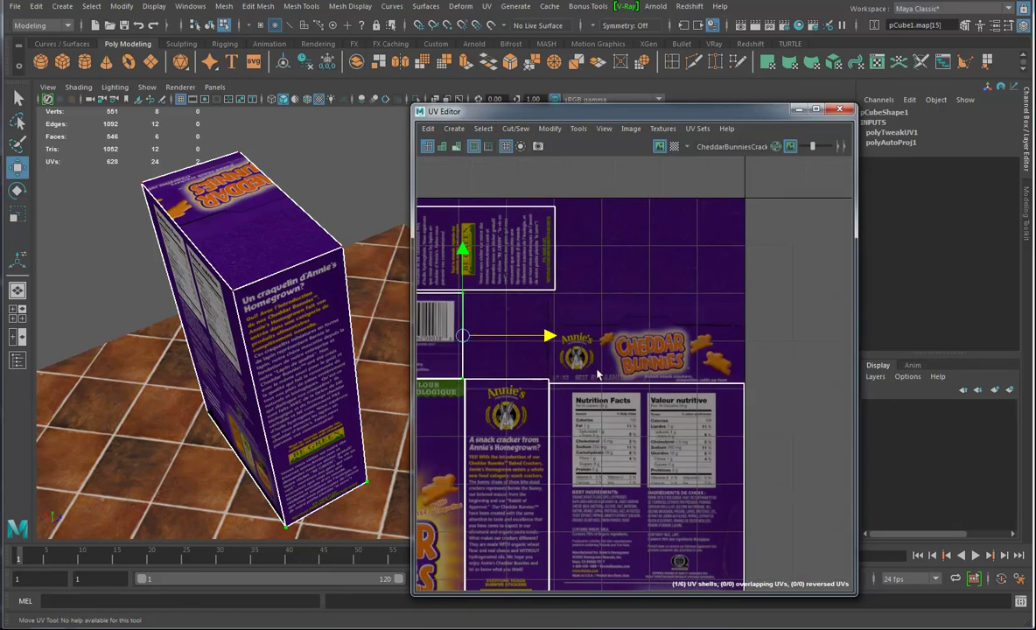
scroll(781, 335, "down", 3)
middle_click_drag(781, 335, 548, 339, "alt")
left_click_drag(740, 247, 848, 435)
left_click_drag(801, 337, 480, 352)
middle_click_drag(491, 359, 668, 378, "alt")
scroll(670, 382, "up", 2)
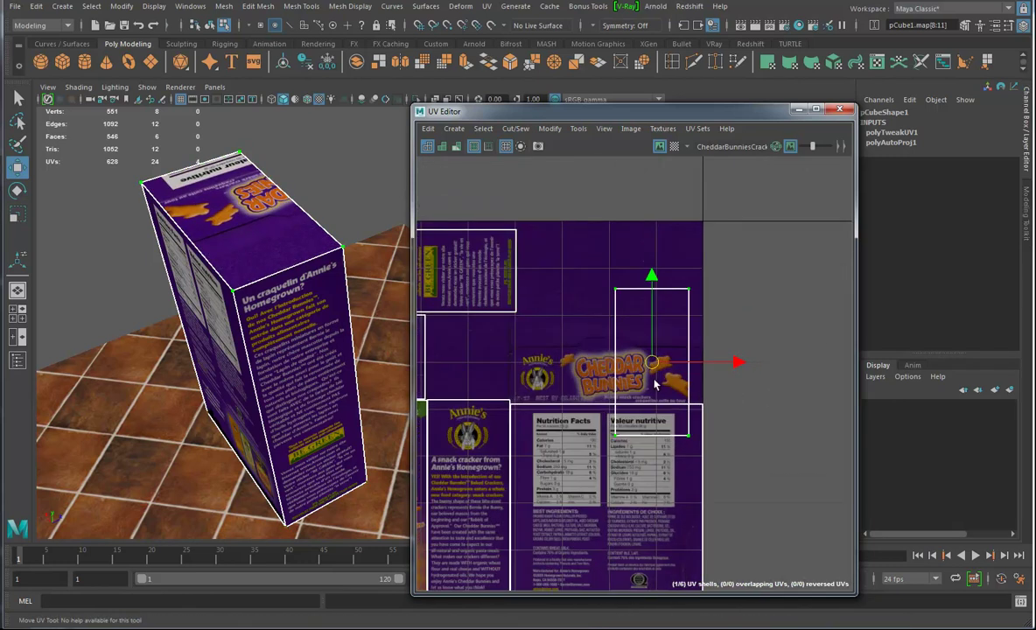
Step: Rotate the top-face shell 90 degrees clockwise and align its lower-left corner with the back shell's upper-left corner
key("e")
left_click_drag(670, 288, 761, 389)
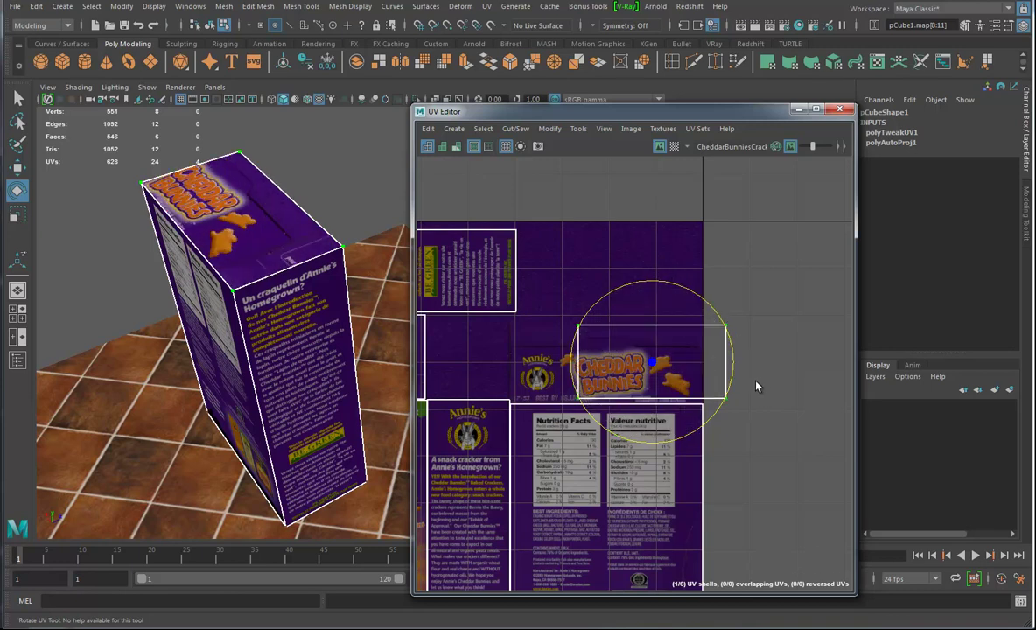
key("w")
left_click_drag(654, 363, 584, 367)
Step: Stretch the top-face shell's upper and right edges to fill the logo panel up to the texture's border
left_click_drag(494, 341, 740, 320)
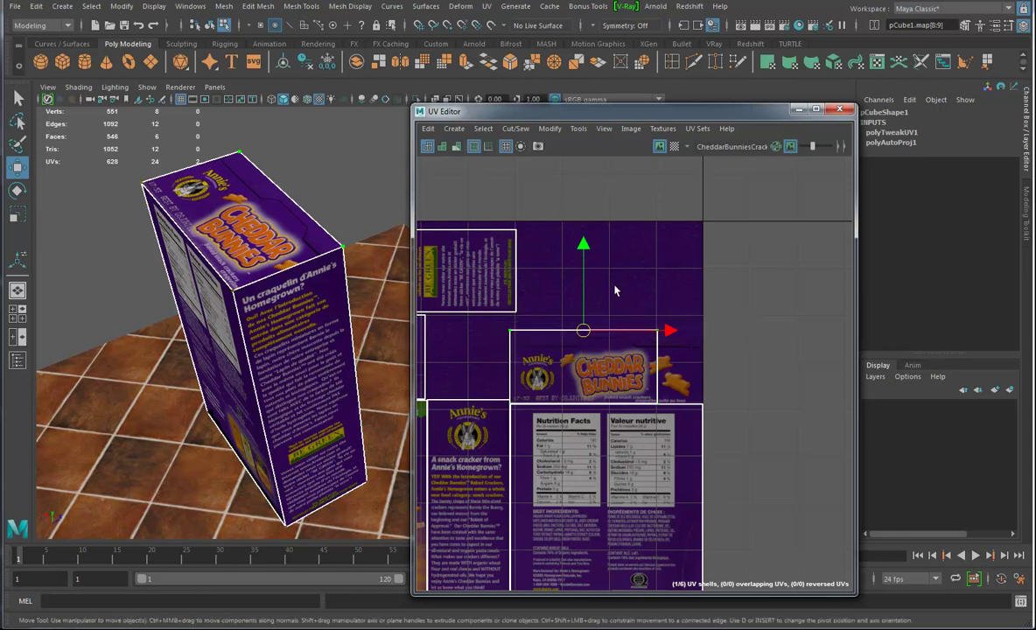
left_click_drag(586, 247, 586, 242)
left_click_drag(675, 444, 676, 442)
left_click_drag(739, 364, 790, 378)
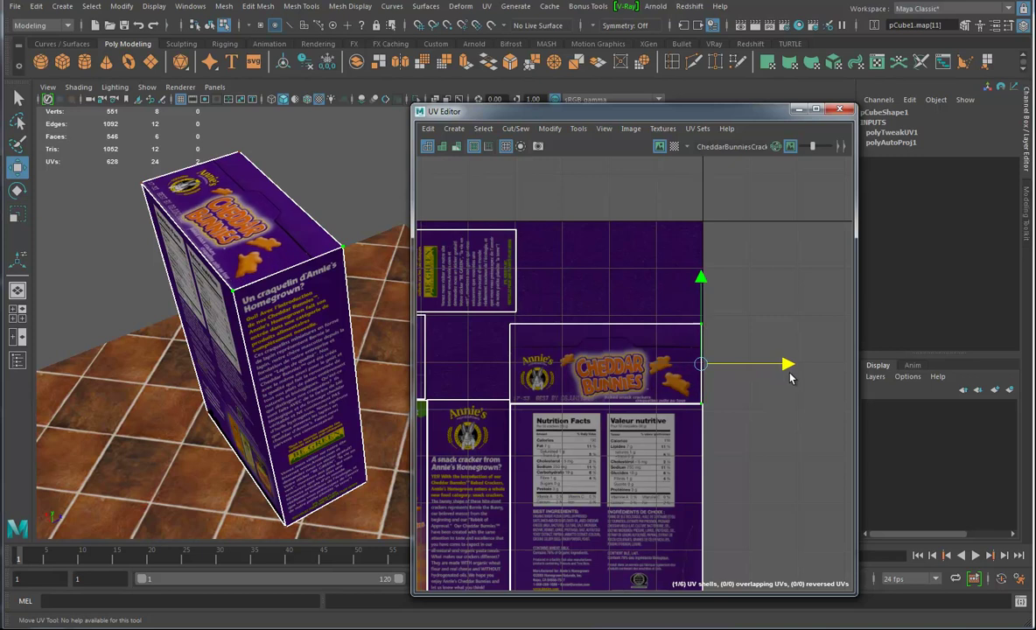
Step: Return the cracker box to object selection, close the UV Editor and bring the whole scene into view
left_click_drag(335, 361, 281, 307, "alt")
right_click_drag(340, 266, 369, 249)
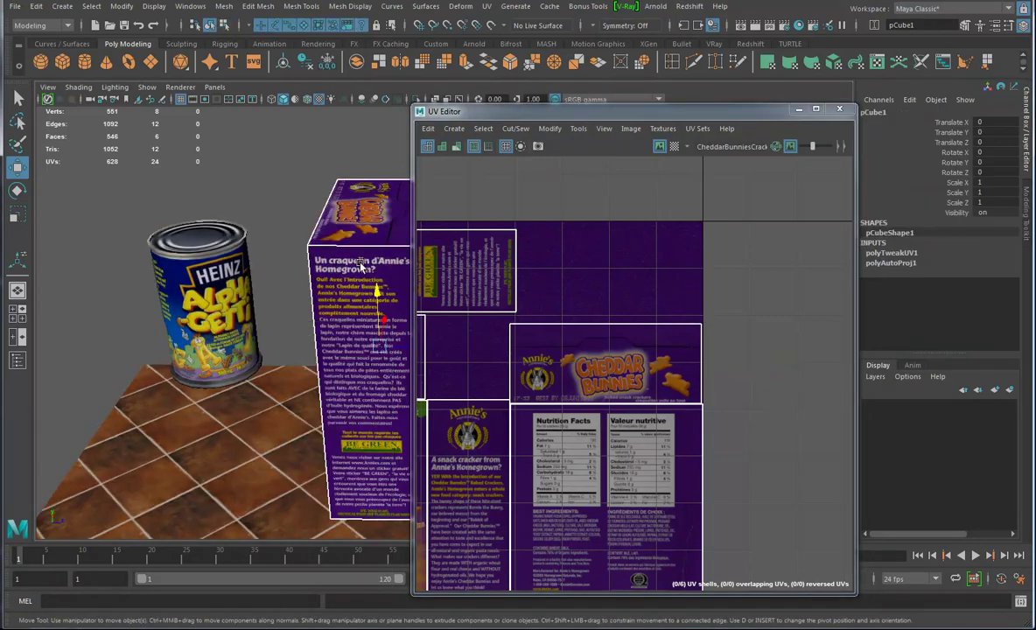
left_click(839, 108)
scroll(365, 397, "down", 3)
left_click_drag(404, 362, 473, 374, "alt")
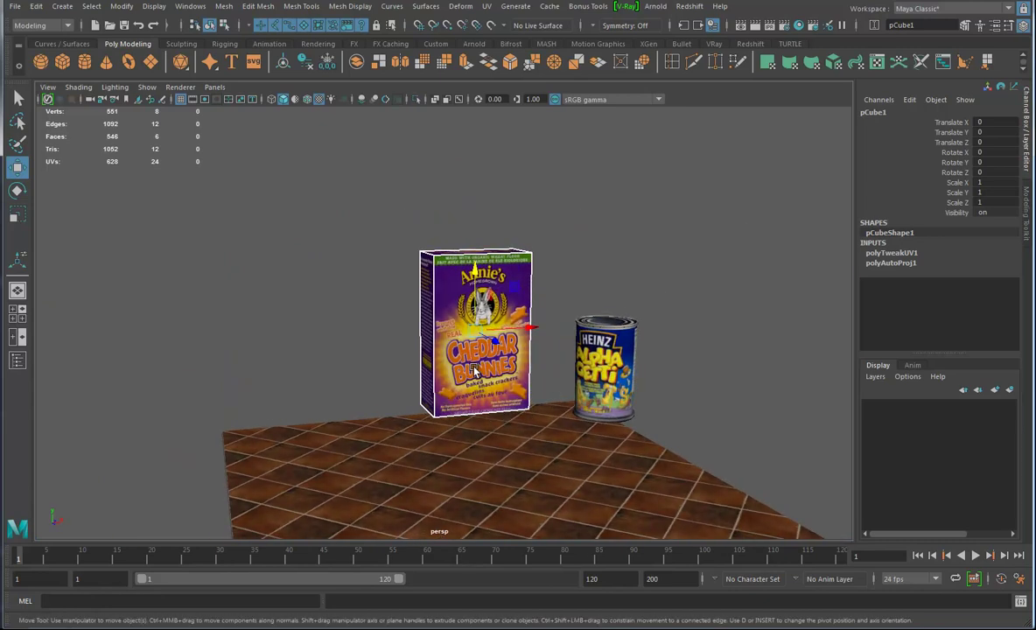
Step: Snap the cracker box's pivot to its base and lower the box onto the tiled floor
key("d")
key("v")
left_click_drag(475, 273, 424, 410)
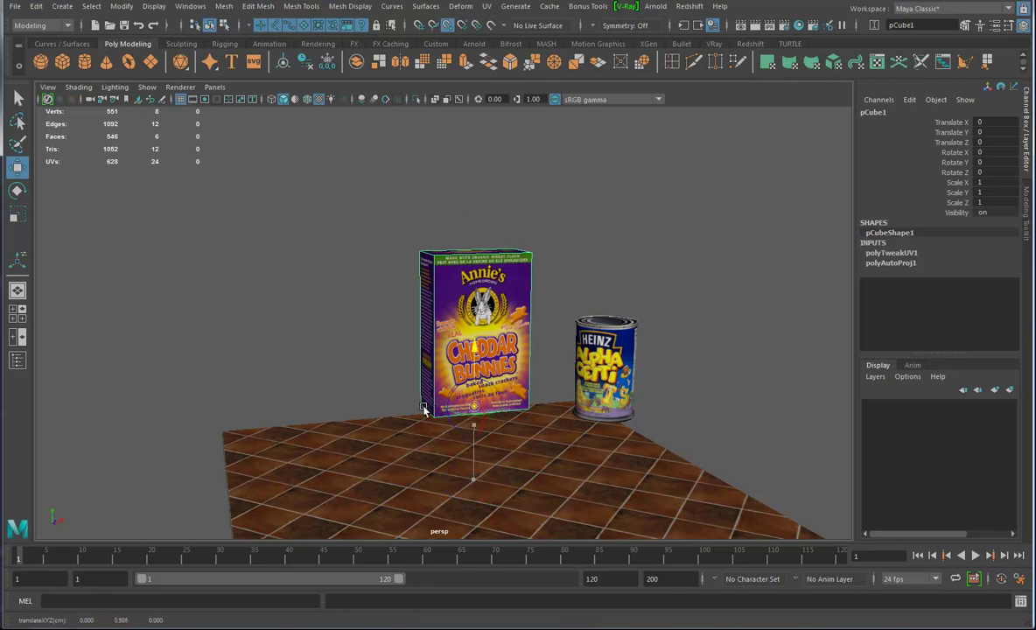
left_click_drag(475, 348, 476, 397)
Step: Reposition the cracker box and duplicate it into an evenly spaced row of four along the floor's edge
left_click_drag(494, 500, 606, 379)
key("ctrl+d")
key("shift+d")
key("shift+d")
Step: Duplicate the Heinz can into an evenly spaced row of five along the opposite floor edge and clear the selection
left_click(517, 343)
key("ctrl+d")
key("shift+d")
key("shift+d")
key("shift+d")
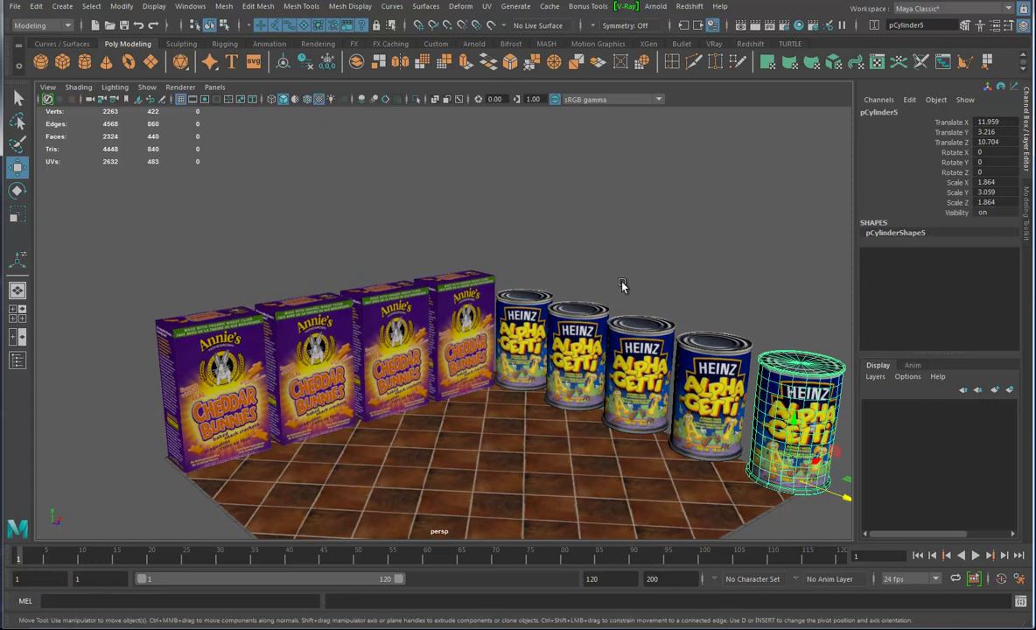
left_click(578, 236)
Step: Create a polygon sphere at the floor's centre, raise it to Translate Y 6.715 and scale it uniformly to 4.919
right_click_drag(641, 369, 628, 475, "alt")
left_click_drag(627, 475, 584, 379, "alt")
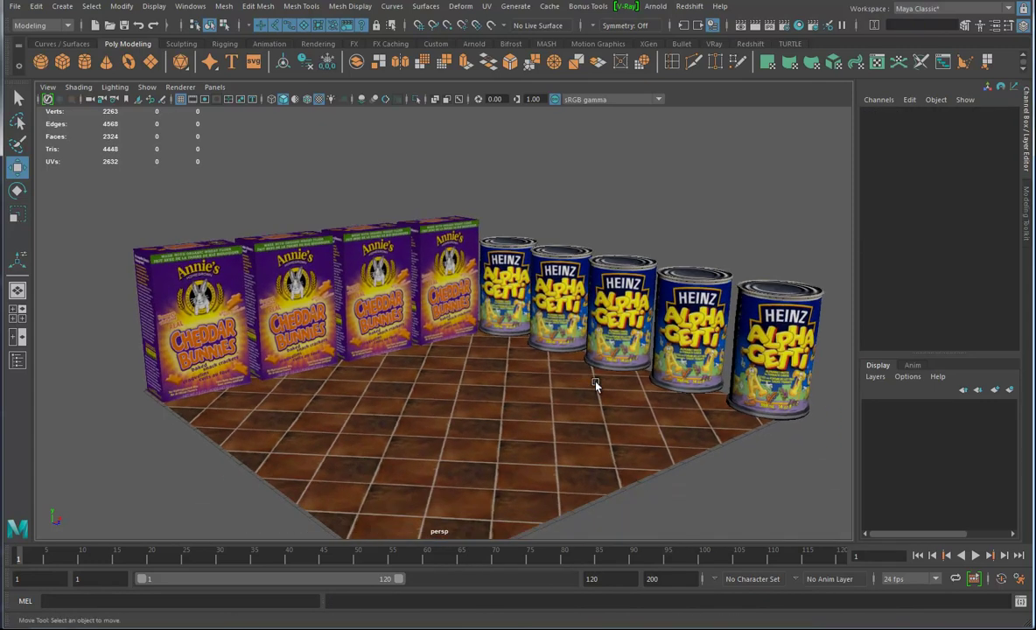
left_click_drag(437, 339, 518, 375, "alt")
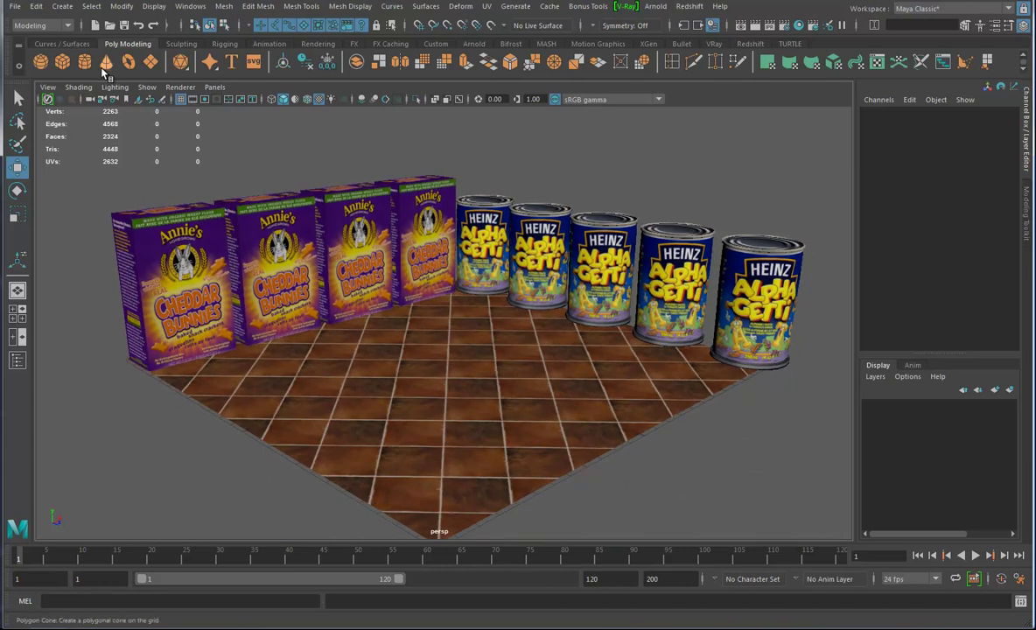
left_click(40, 61)
left_click_drag(447, 349, 588, 244)
key("r")
left_click_drag(528, 282, 429, 335, "alt")
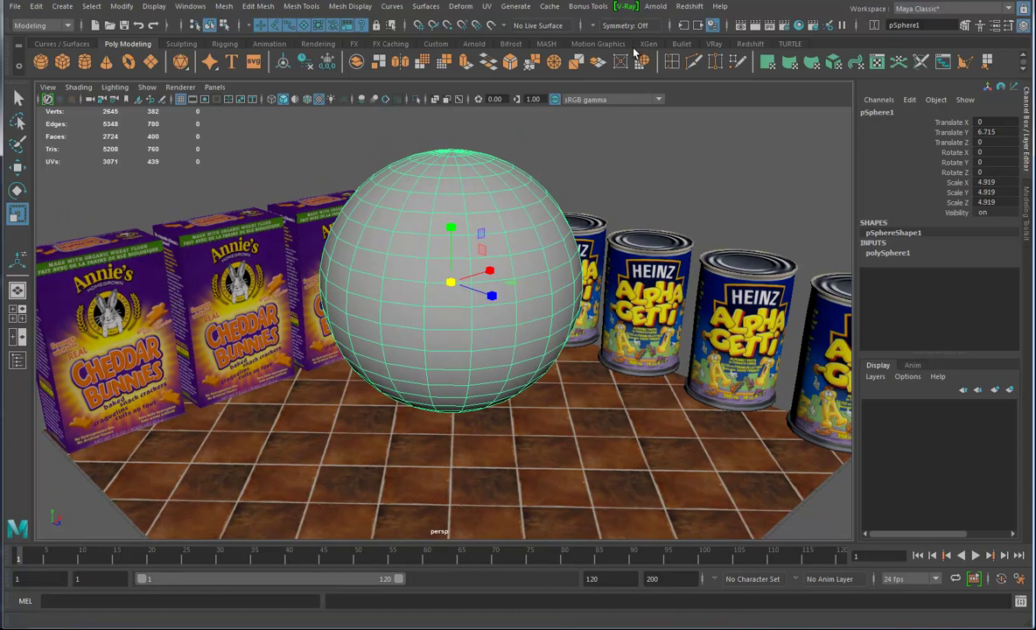
Step: Assign a new Redshift material to the sphere and open the material's attributes
left_click(754, 44)
left_click(282, 62)
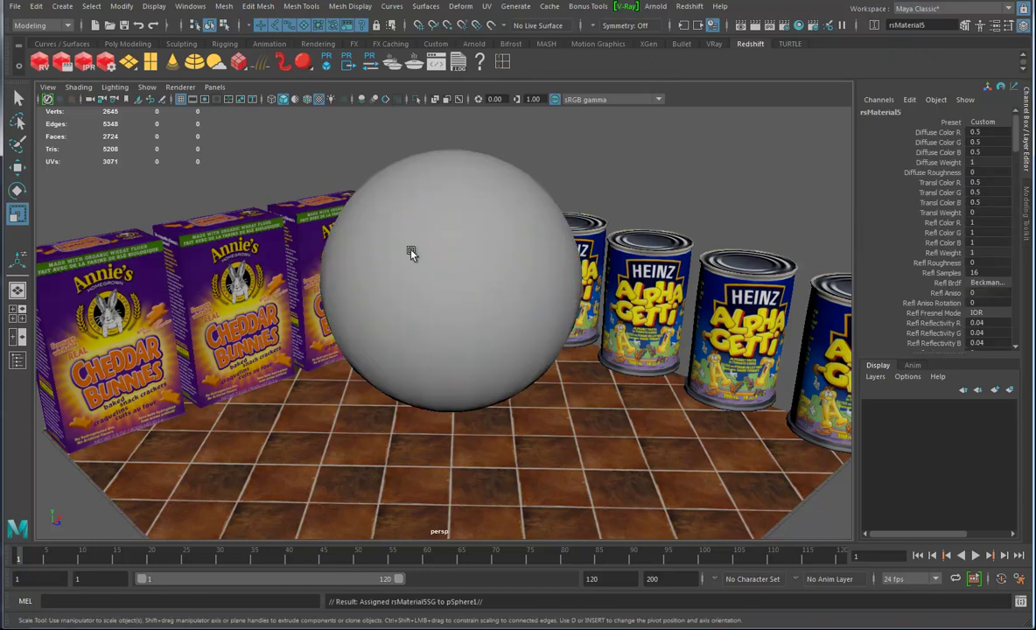
left_click(453, 252)
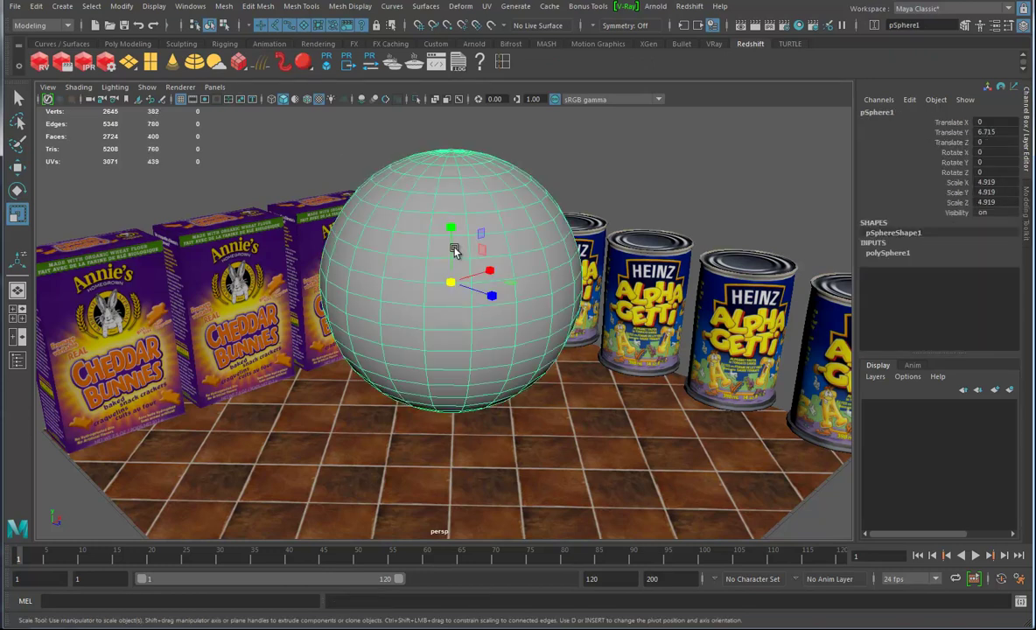
right_click_drag(482, 216, 488, 493)
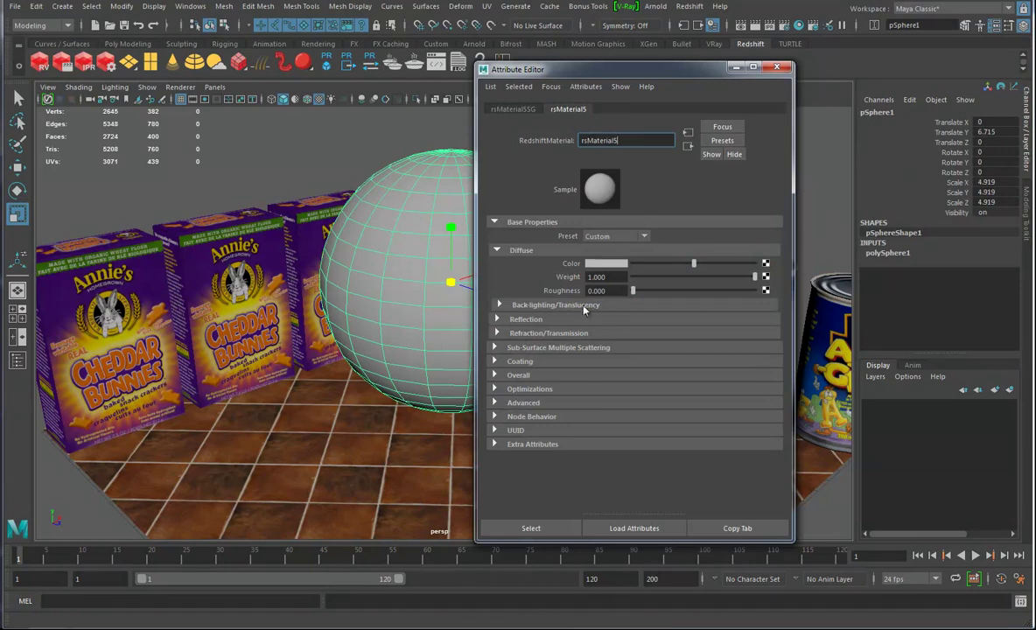
Step: Connect a File texture to the material's diffuse color, load CUVGrid.png into it and close the Attribute Editor
left_click(765, 263)
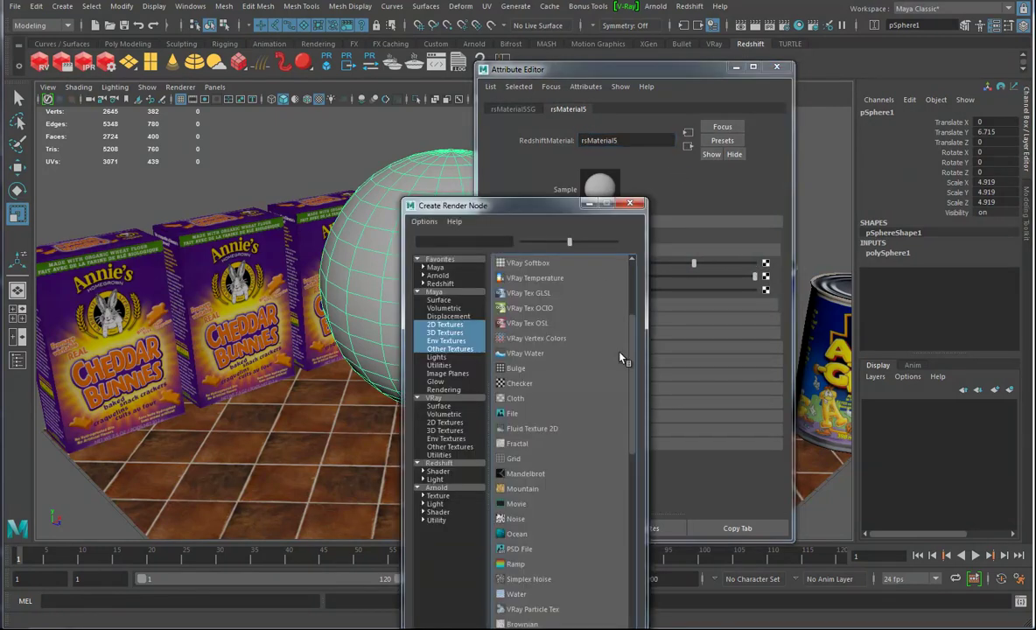
left_click(514, 413)
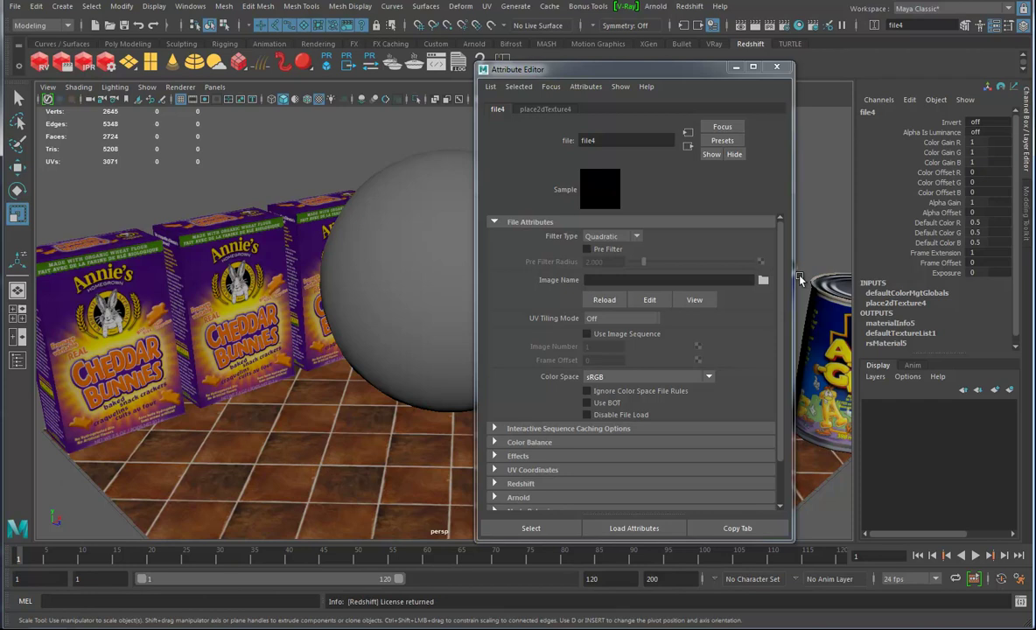
left_click(761, 282)
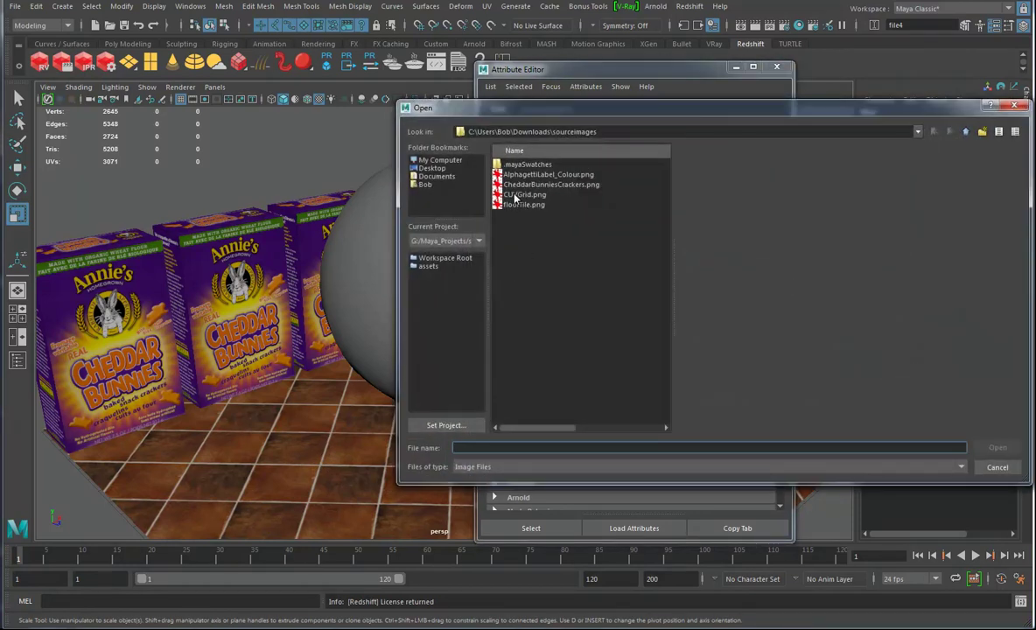
left_click(516, 195)
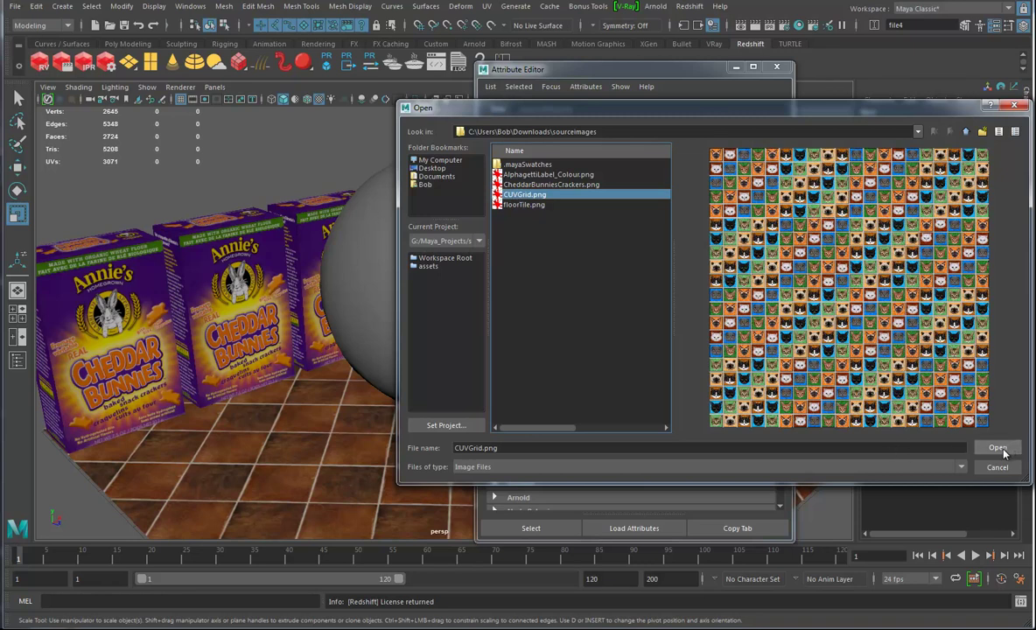
left_click(997, 448)
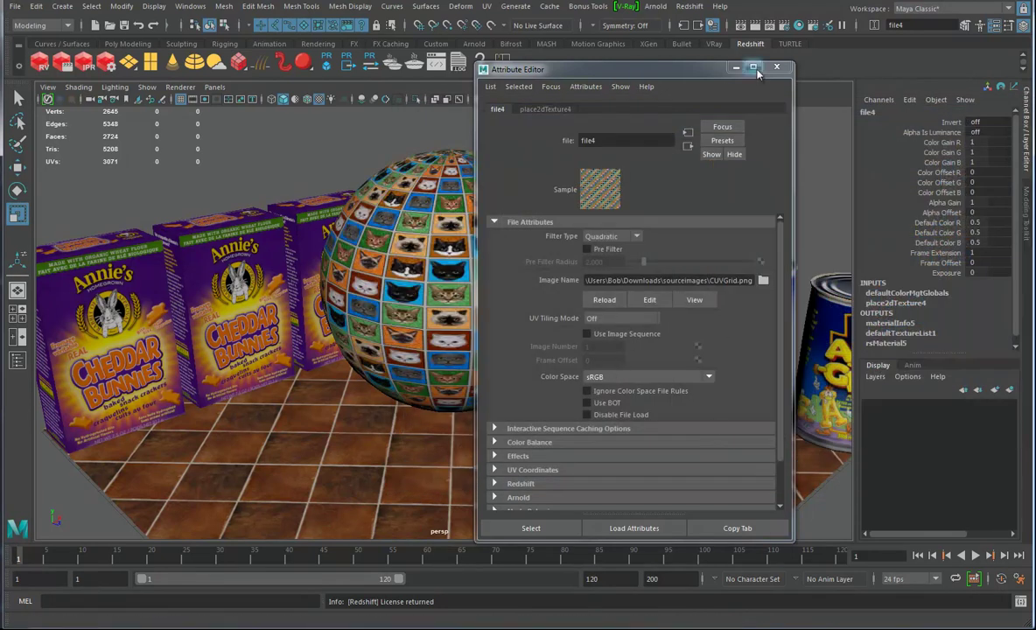
left_click(777, 68)
Step: Examine how the cat-grid texture wraps around the sphere's middle and poles
left_click_drag(558, 319, 529, 338, "alt")
right_click_drag(529, 338, 611, 352, "alt")
left_click_drag(610, 351, 535, 278, "alt")
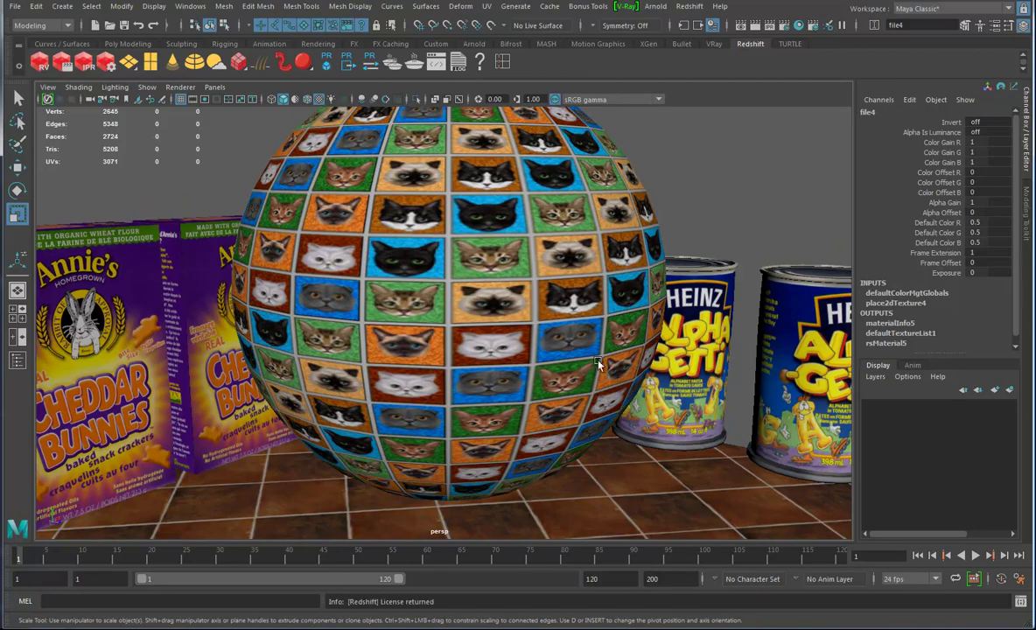
right_click_drag(602, 351, 501, 339, "alt")
left_click_drag(501, 339, 527, 343, "alt")
left_click_drag(527, 343, 495, 367, "alt")
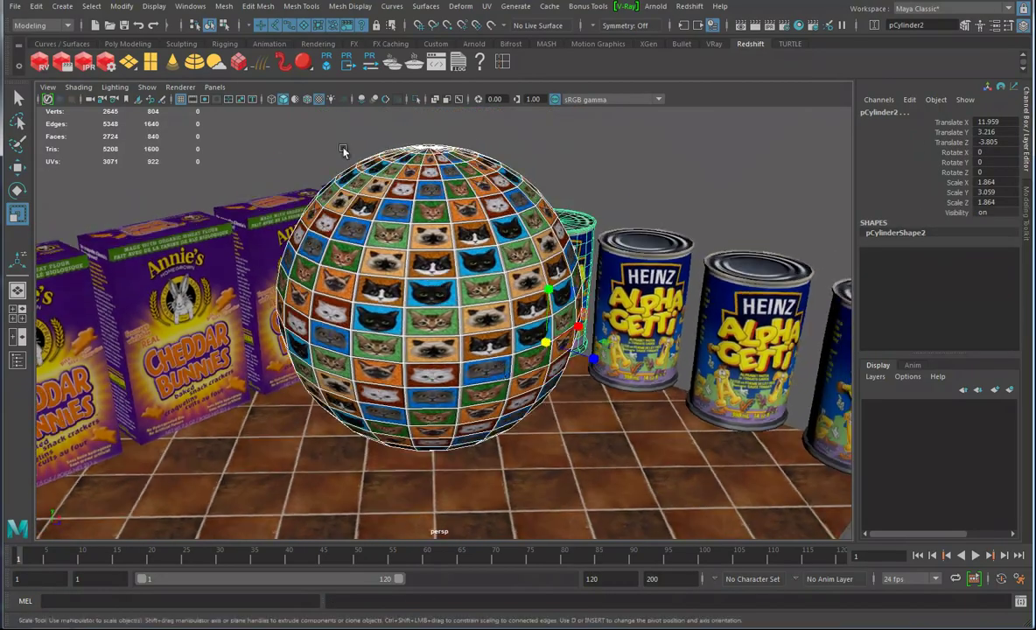
left_click_drag(389, 186, 487, 249, "alt")
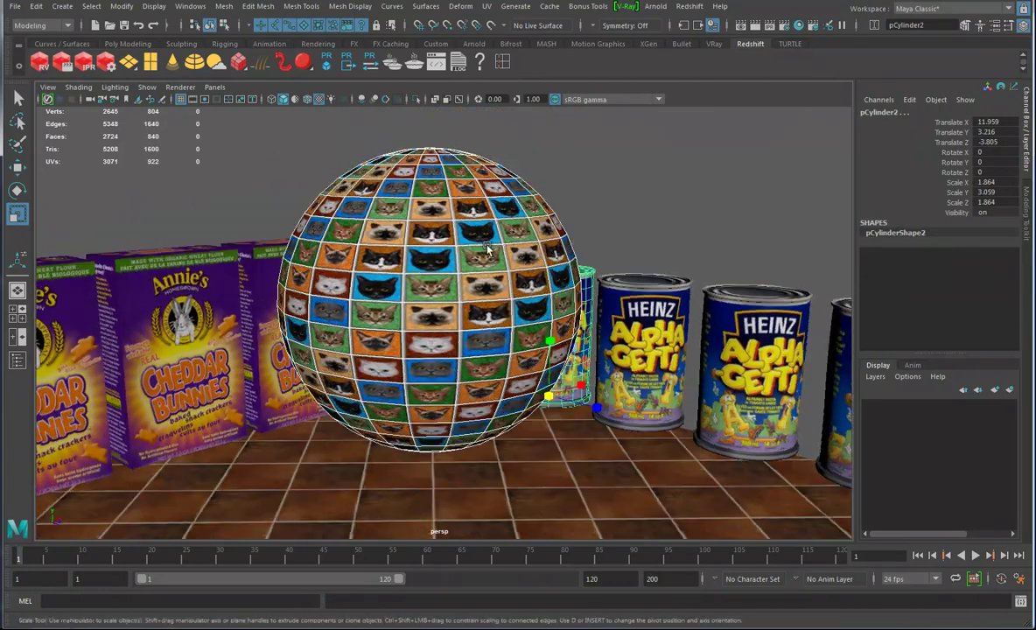
Step: Open the UV Editor and display the sphere's UV layout over its CUVGrid texture
left_click(487, 10)
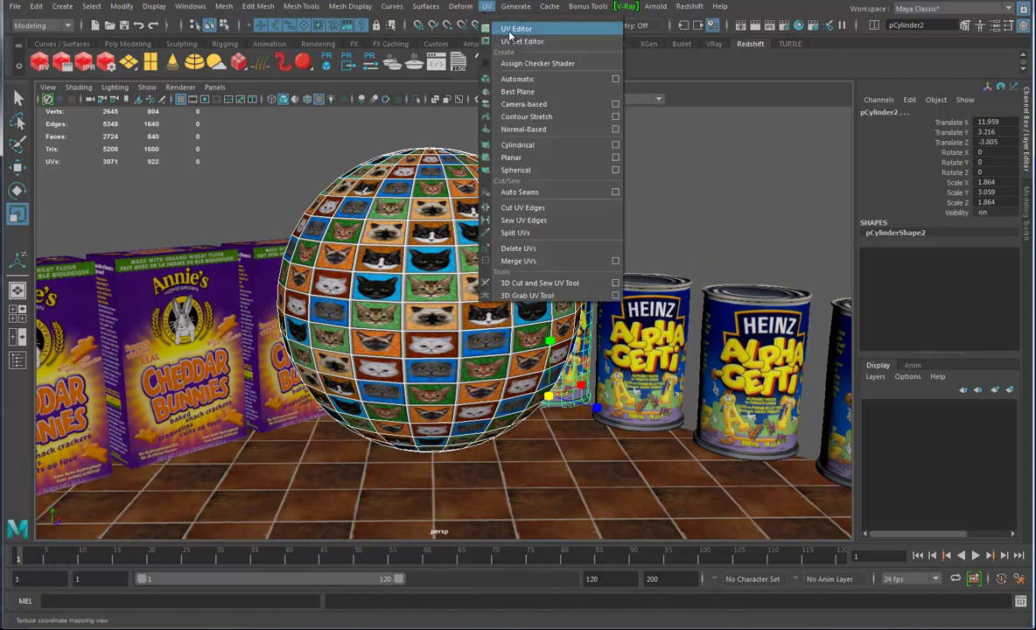
left_click(473, 34)
right_click_drag(688, 320, 317, 332, "alt")
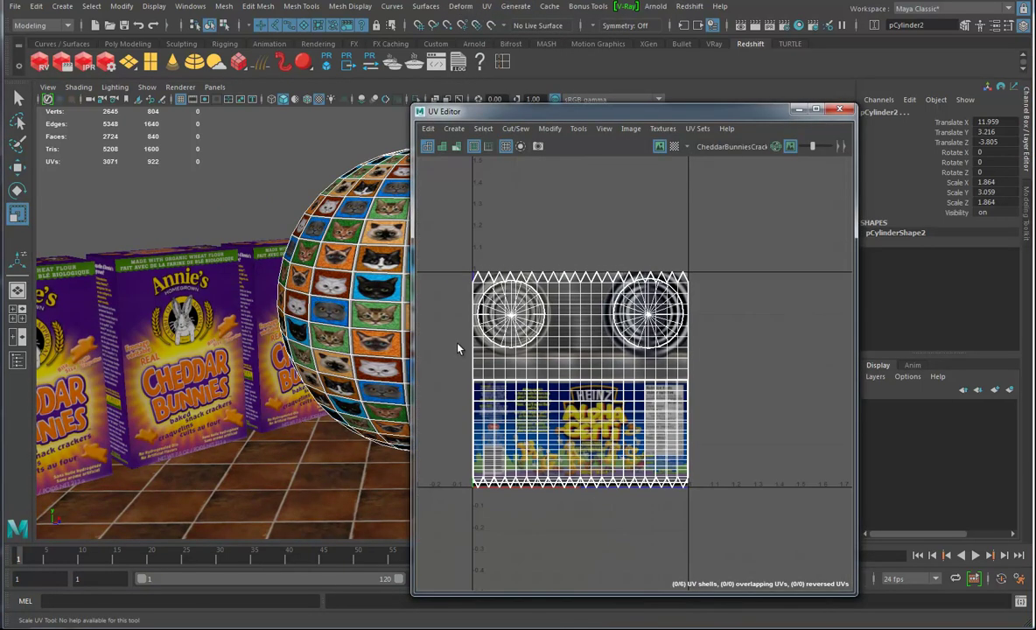
left_click(302, 236)
key("f")
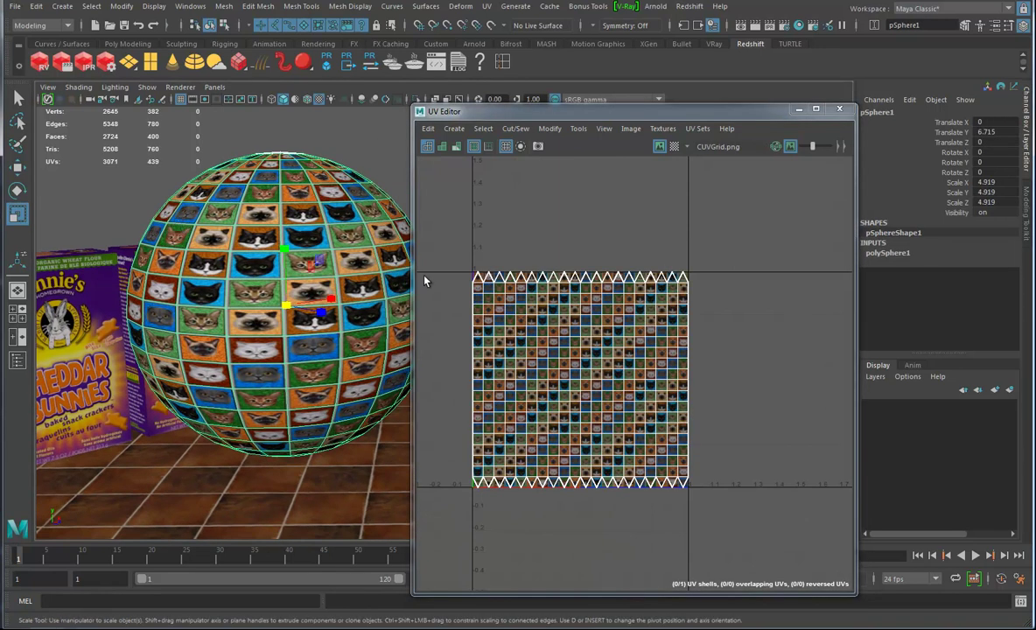
left_click_drag(243, 294, 332, 335, "alt")
right_click_drag(332, 335, 296, 356, "alt")
Step: Select all the sphere's UVs and scale them vertically to about half their height, checking the texture near the pole
middle_click_drag(630, 350, 696, 357, "alt")
right_click(658, 374)
right_click_drag(704, 379, 707, 378)
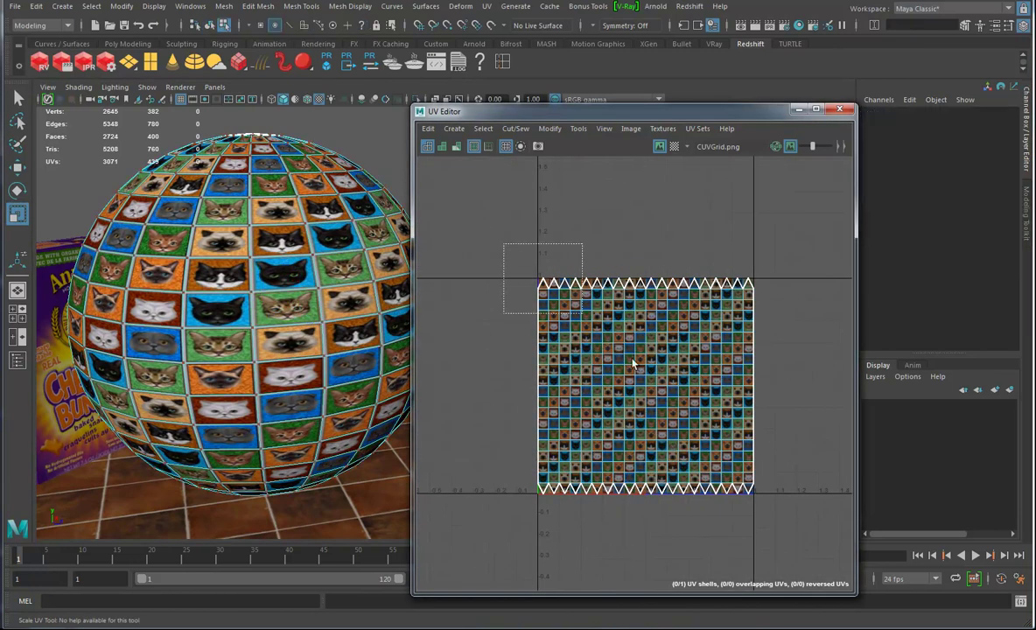
left_click_drag(467, 226, 787, 524)
left_click_drag(641, 313, 645, 350)
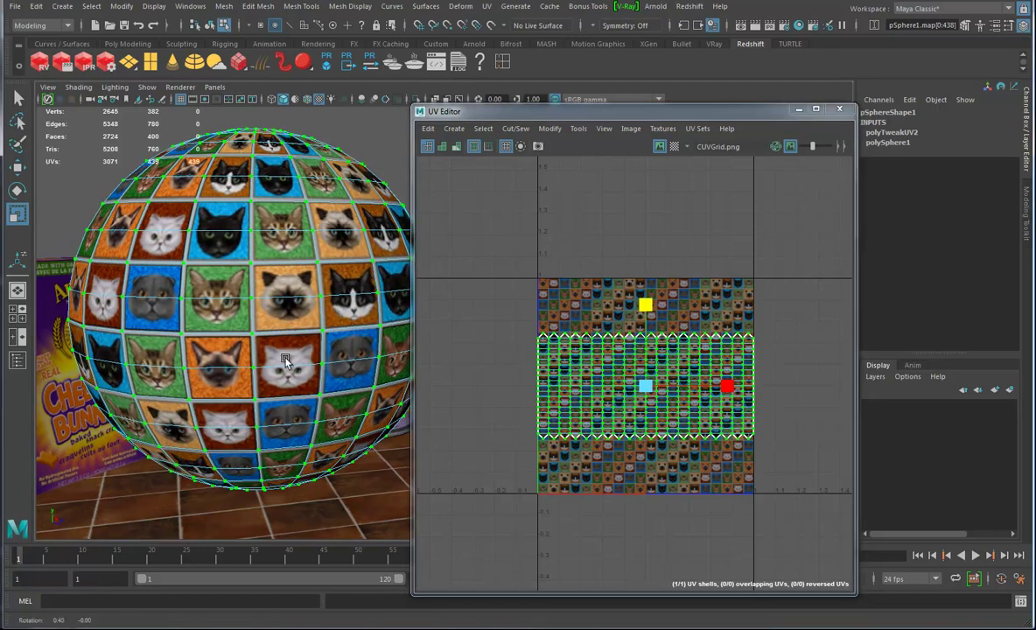
left_click_drag(289, 303, 291, 362, "alt")
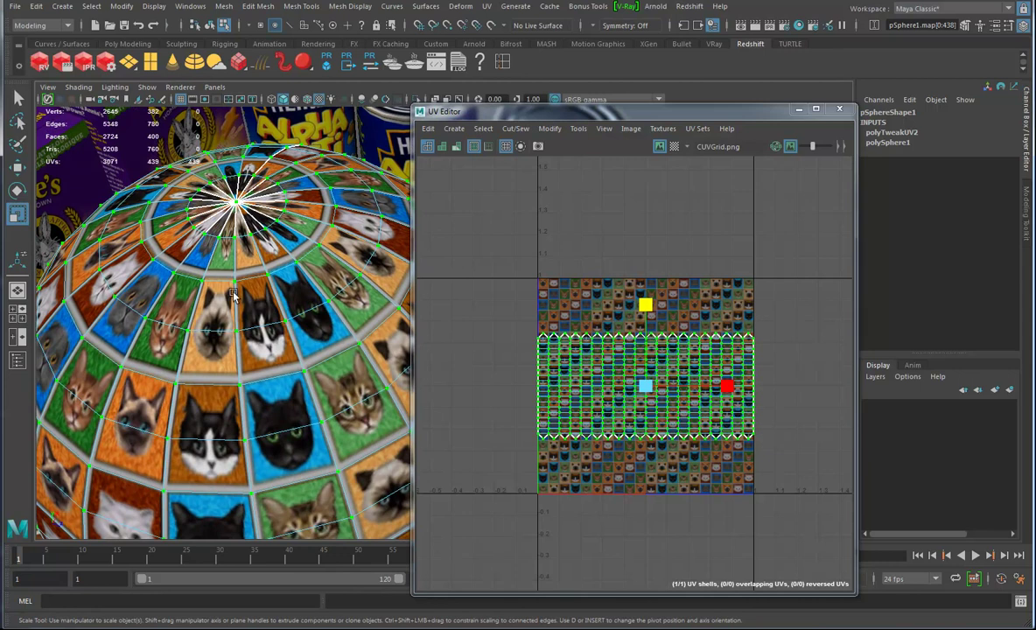
Step: Select the horizontal edge loop around the sphere's upper part and cut the UVs along it to separate the top cap
left_click_drag(245, 360, 348, 358, "alt")
right_click_drag(348, 359, 270, 360, "alt")
left_click_drag(269, 359, 208, 308, "alt")
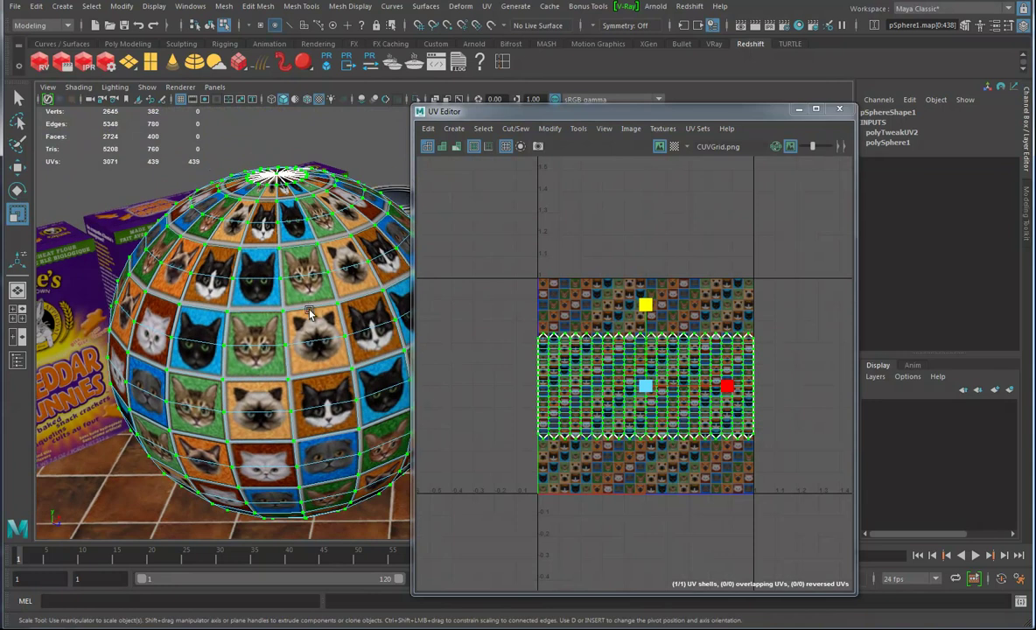
middle_click_drag(314, 306, 306, 327, "alt")
right_click_drag(296, 307, 295, 269)
double_click(300, 304)
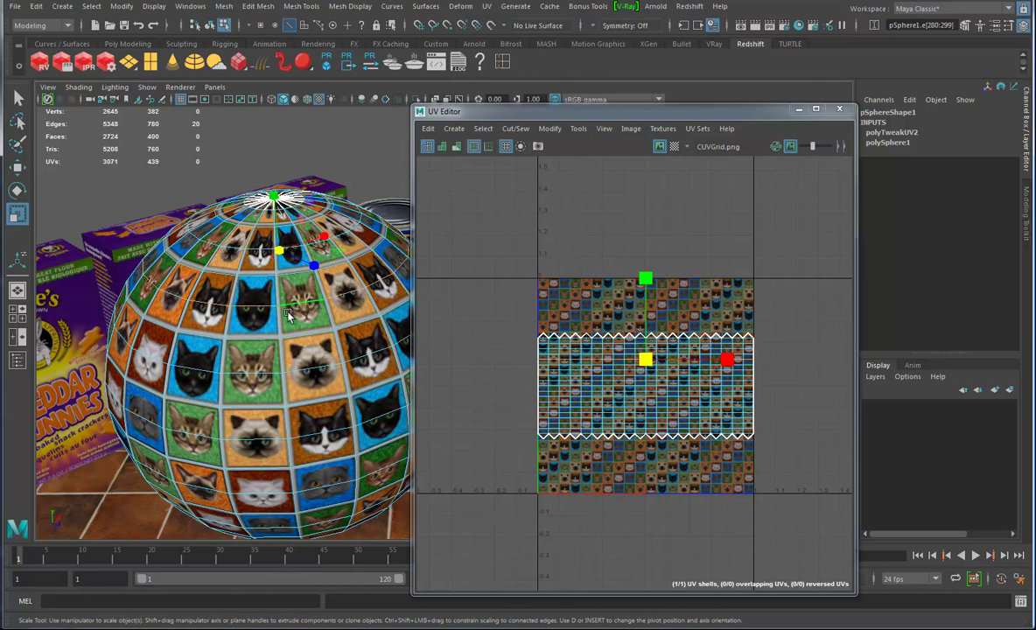
left_click(510, 129)
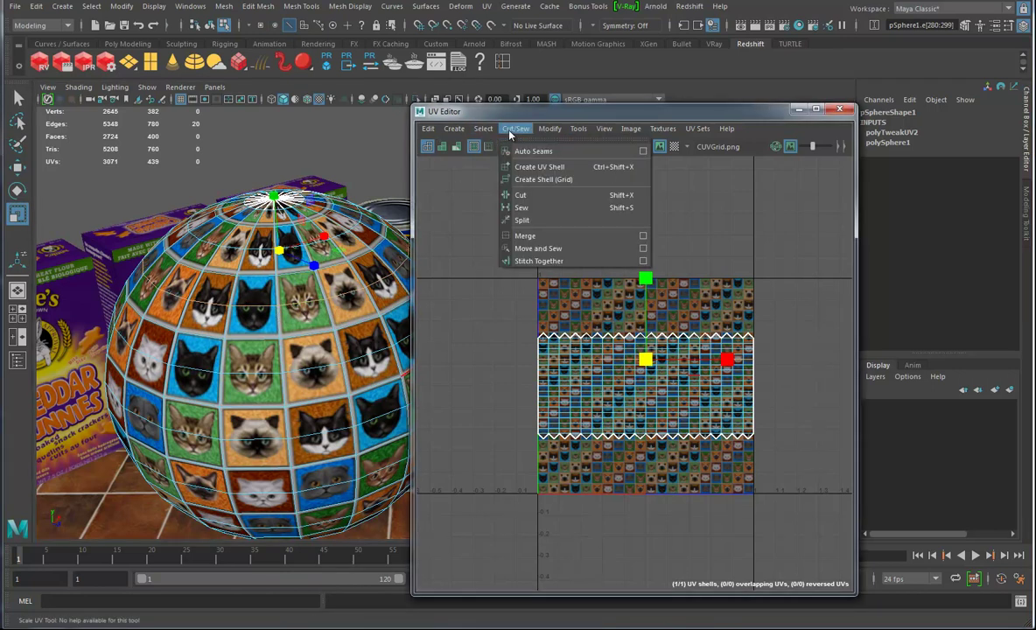
left_click(523, 198)
Step: Select the top cap's UV shell and move it straight up, clear of the remaining band of UVs
scroll(613, 367, "up", 5)
right_click(621, 356)
right_click_drag(621, 356, 574, 328)
left_click(616, 335)
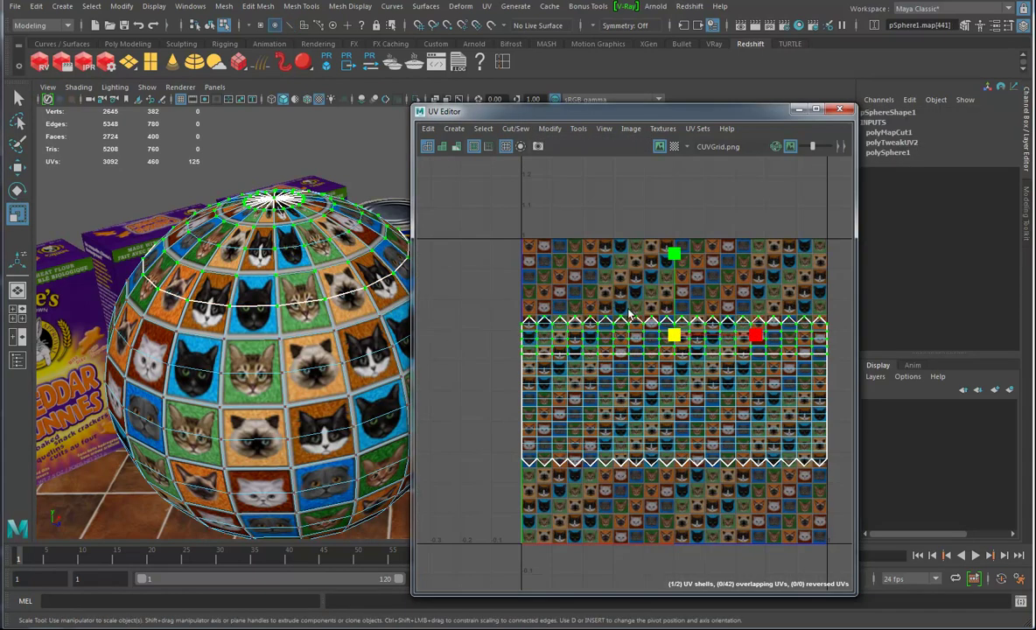
key("w")
left_click_drag(672, 247, 672, 147)
middle_click_drag(704, 344, 675, 421, "alt")
right_click_drag(488, 329, 561, 341, "alt")
middle_click_drag(562, 342, 529, 333, "alt")
left_click_drag(302, 359, 254, 388, "alt")
middle_click_drag(542, 319, 554, 312, "alt")
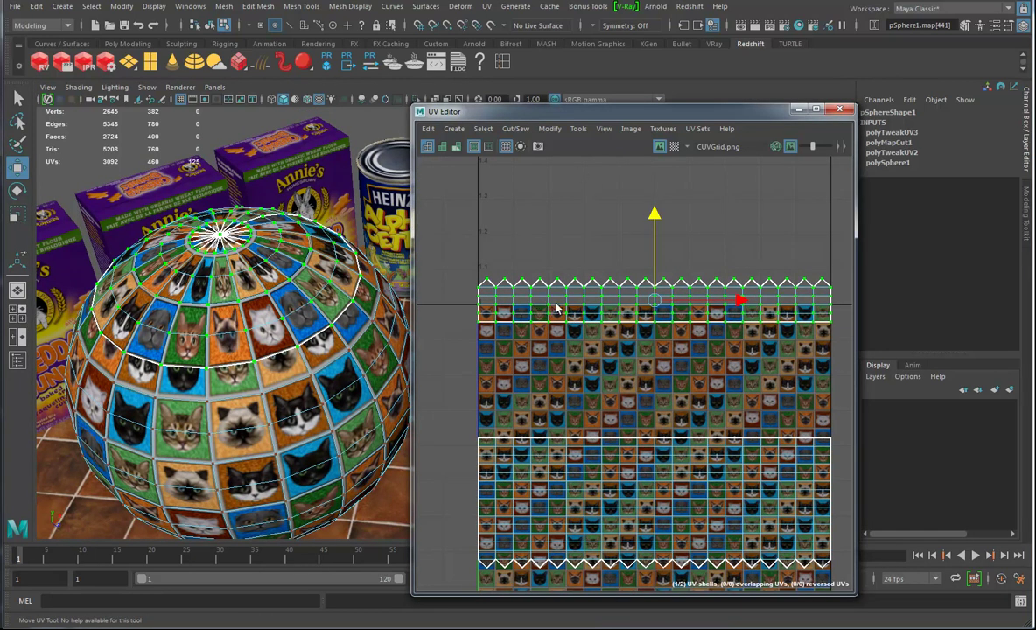
Step: Select all edges of the top cap's shell and sew its UVs together
right_click_drag(557, 306, 471, 321)
left_click_drag(512, 300, 835, 260)
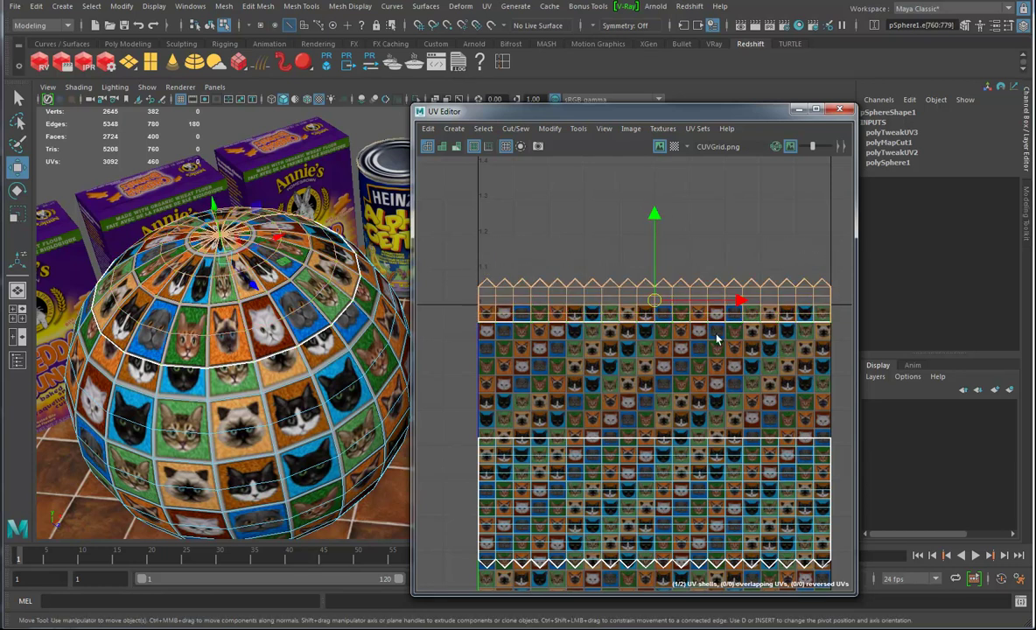
left_click(515, 129)
left_click(537, 213)
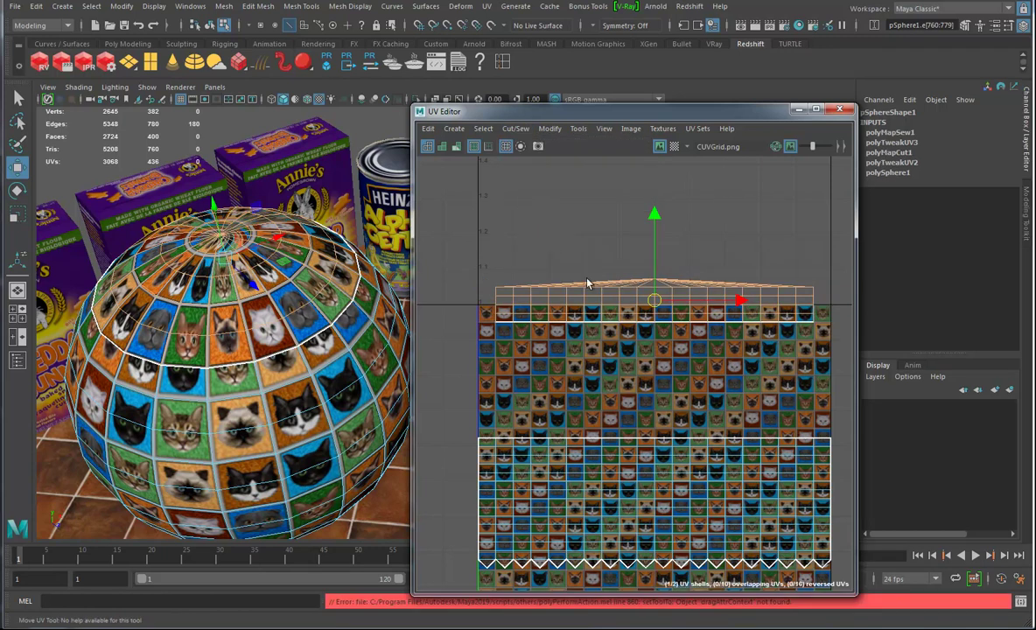
Step: Unfold the top cap's UV shell and move it onto the texture above the band
right_click_drag(597, 281, 646, 319)
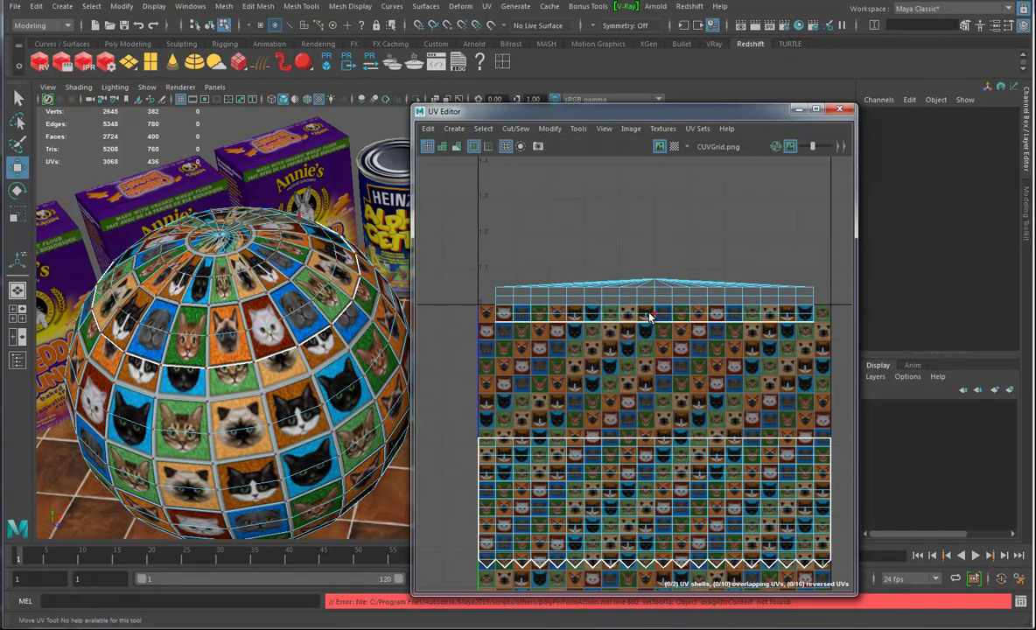
left_click(602, 285)
left_click(549, 128)
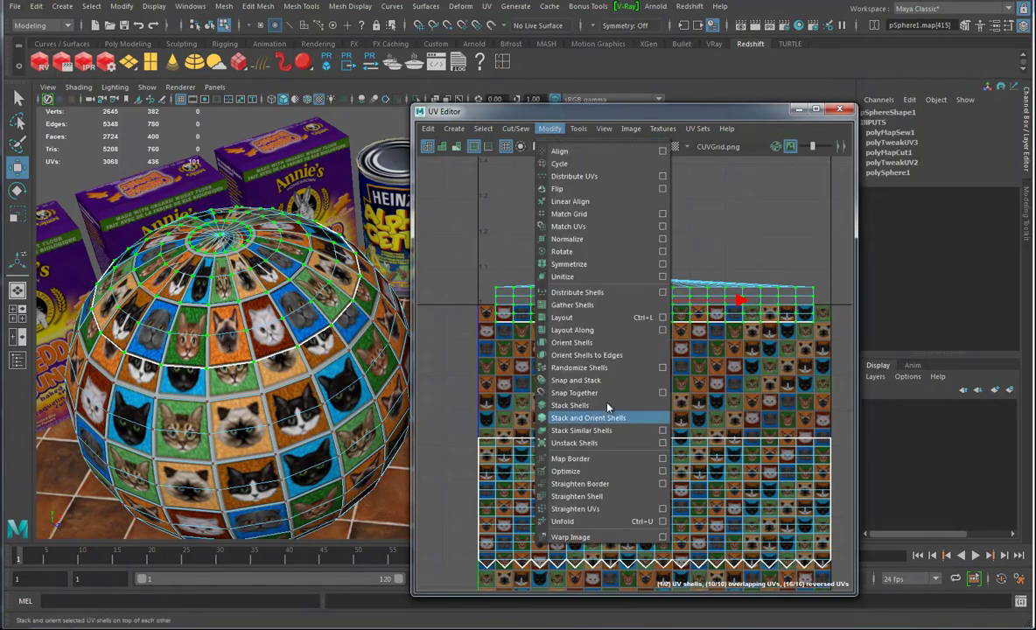
left_click(565, 522)
left_click_drag(655, 313, 568, 377)
Step: Scale the top cap's UV shell to about three quarters of its size and rotate it, checking the cat pattern on the sphere
key("r")
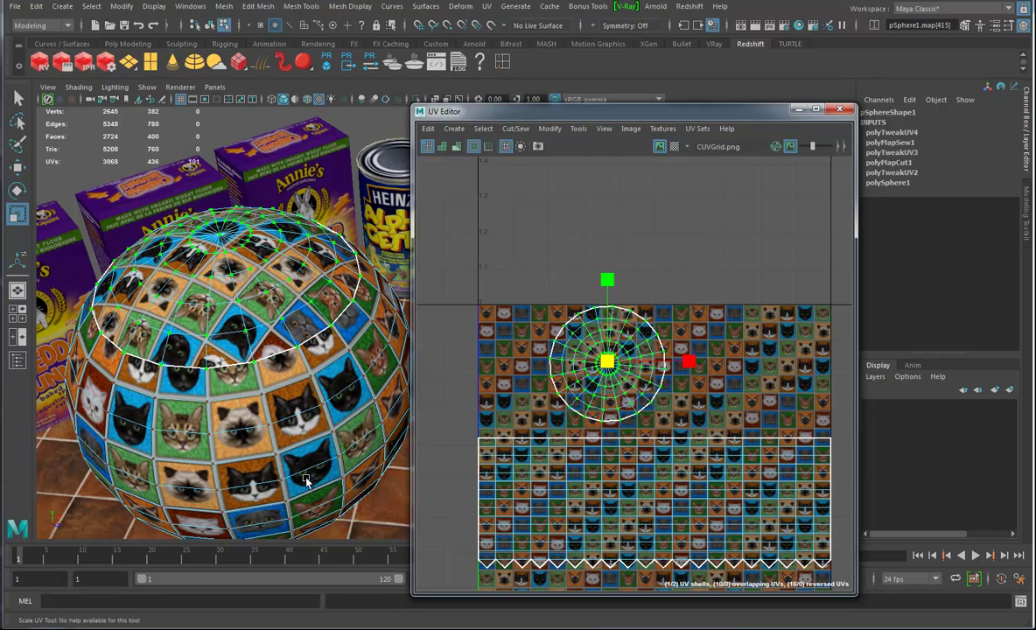
left_click_drag(611, 365, 591, 368)
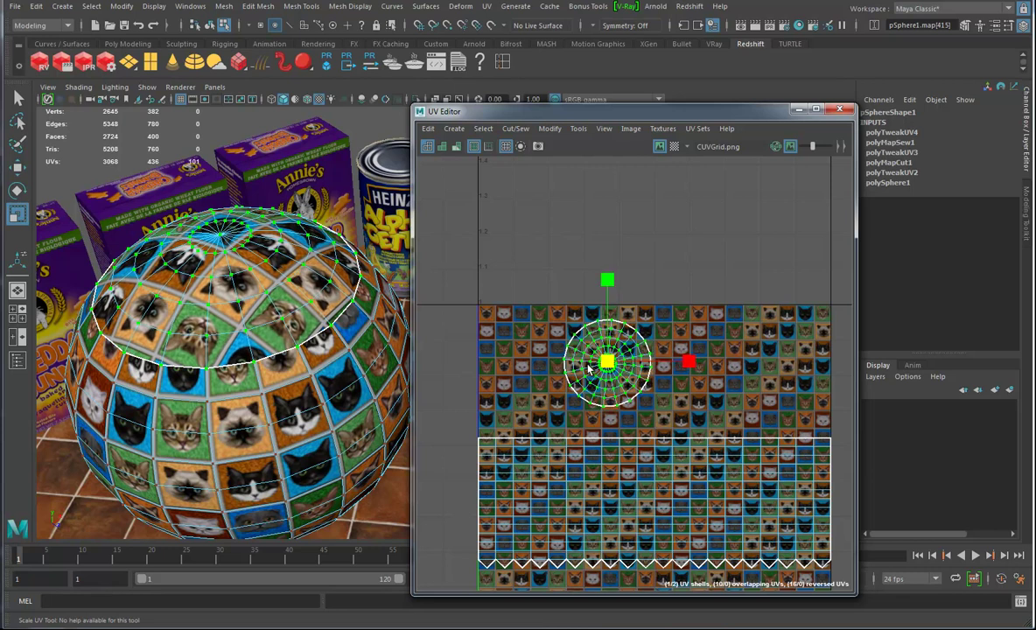
key("e")
left_click_drag(629, 285, 636, 371)
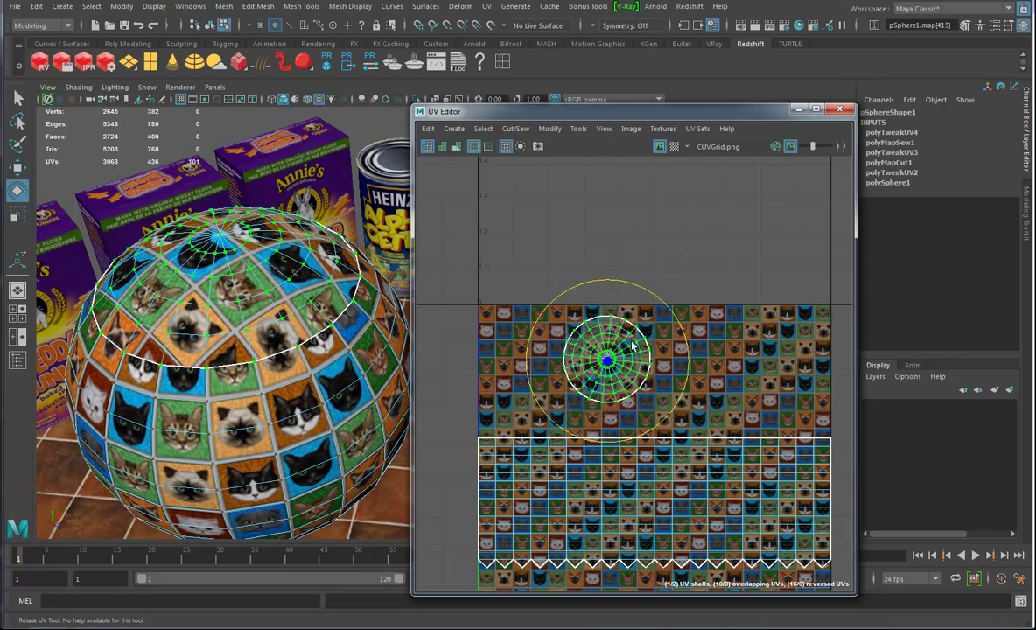
left_click_drag(249, 362, 307, 369, "alt")
Step: Select the horizontal edge loop around the sphere's lower part and cut the UVs along it to separate the bottom cap
middle_click_drag(728, 450, 729, 295, "alt")
right_click_drag(729, 295, 579, 330, "alt")
left_click(595, 360)
left_click_drag(250, 380, 328, 420, "alt")
double_click(302, 377)
left_click_drag(328, 421, 317, 333, "alt")
left_click(286, 255)
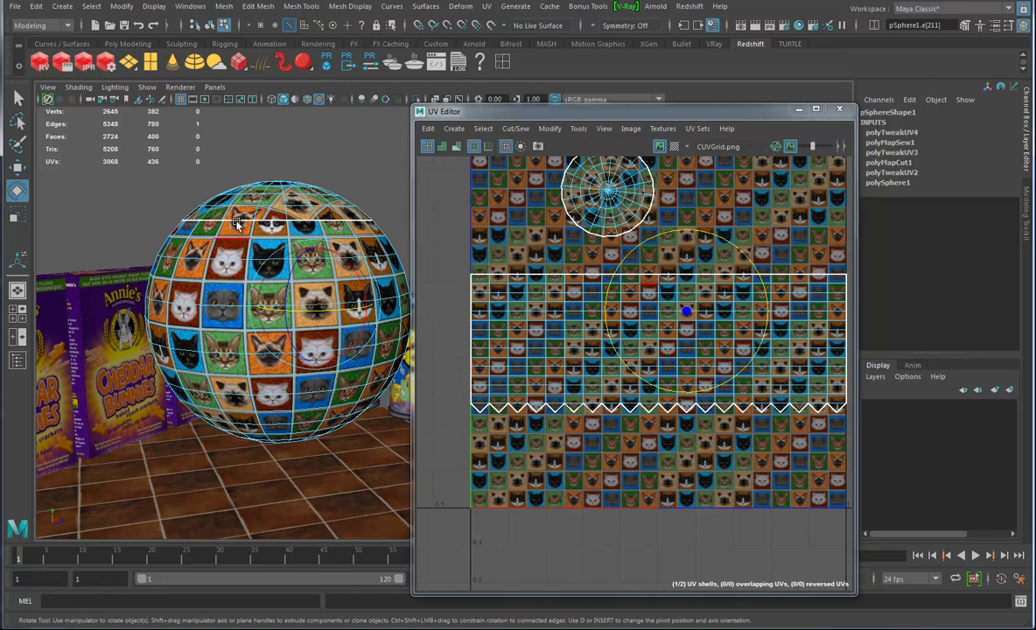
left_click_drag(231, 266, 211, 285, "alt")
left_click(243, 343)
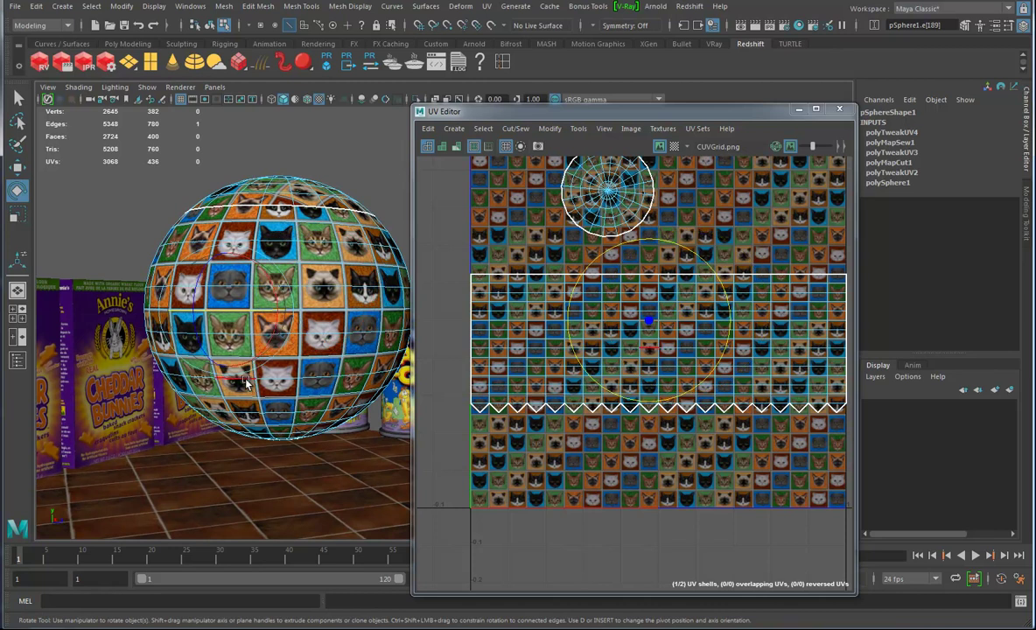
double_click(247, 414)
left_click_drag(343, 415, 315, 400, "alt")
left_click(516, 128)
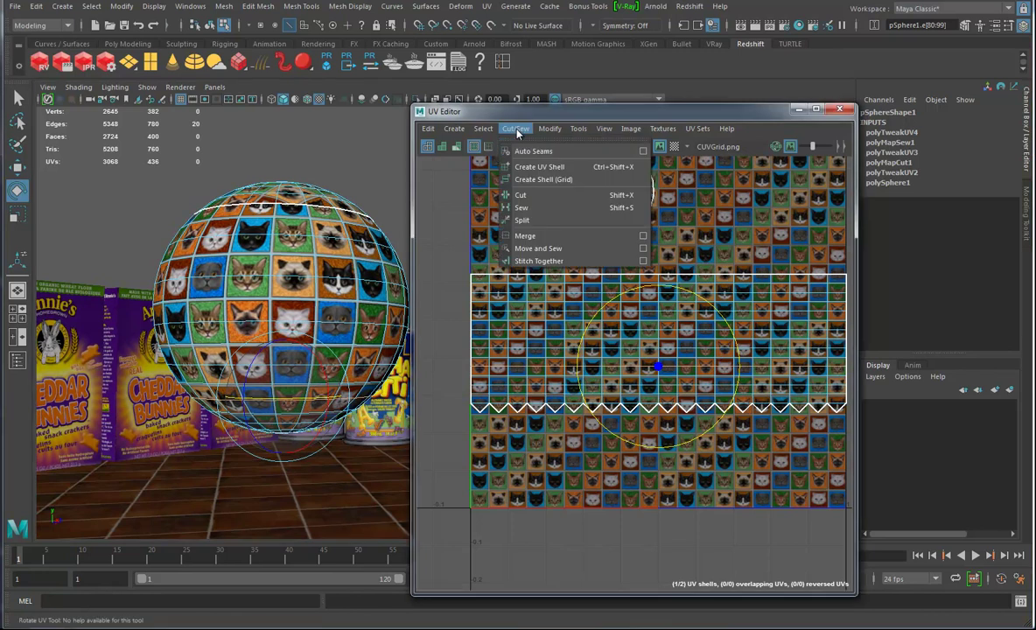
left_click(525, 194)
Step: Select all faces of the bottom cap's shell and move their UVs down, away from the band
right_click_drag(505, 382, 508, 401)
double_click(537, 391)
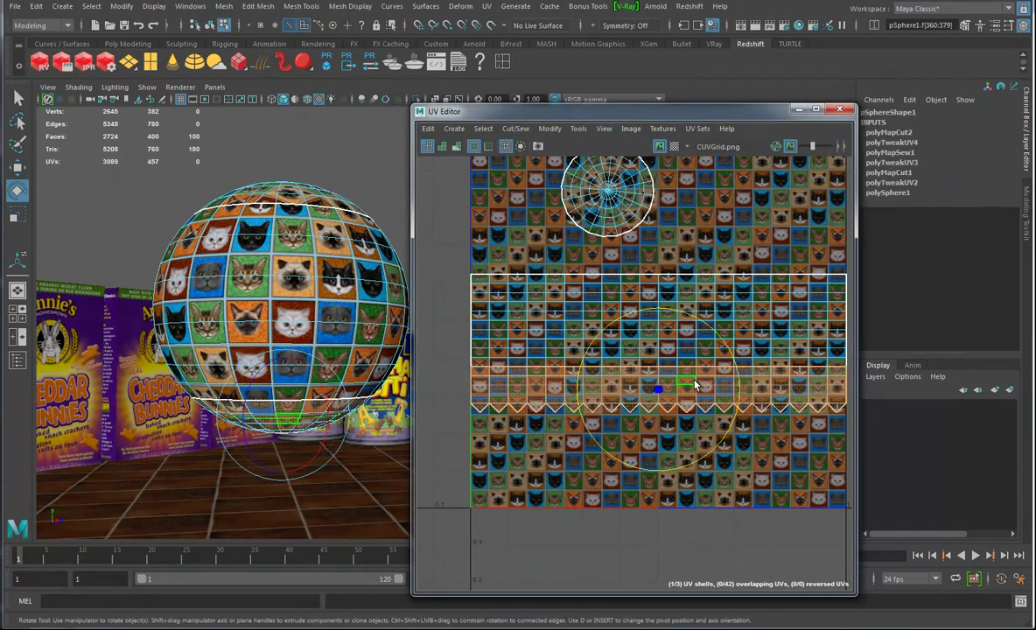
key("w")
left_click_drag(657, 389, 646, 435)
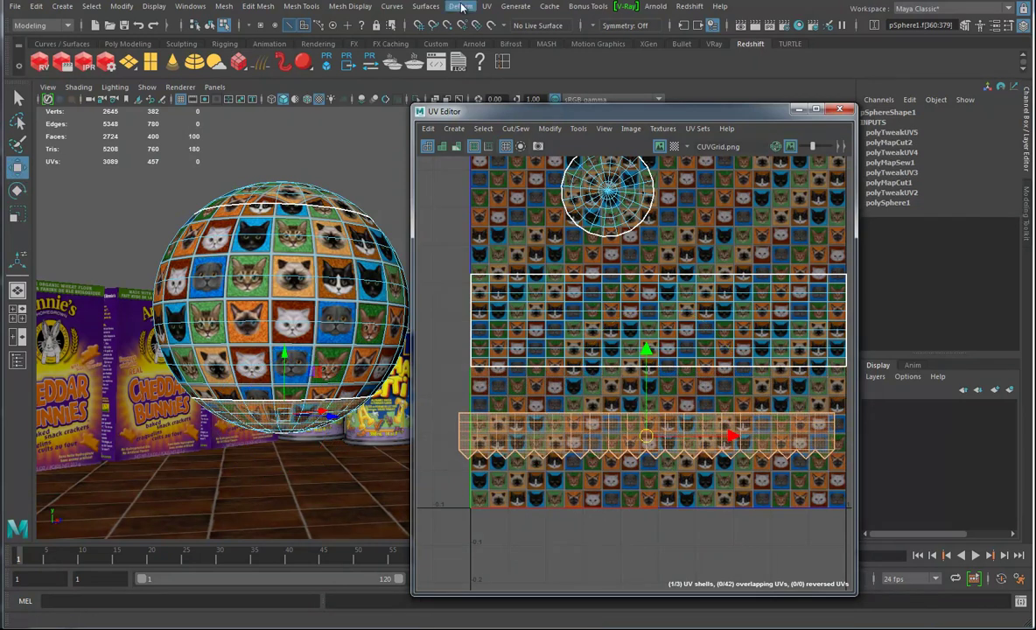
Step: Apply a camera-based UV projection to the bottom cap's faces and unfold the resulting UV shell
left_click(487, 7)
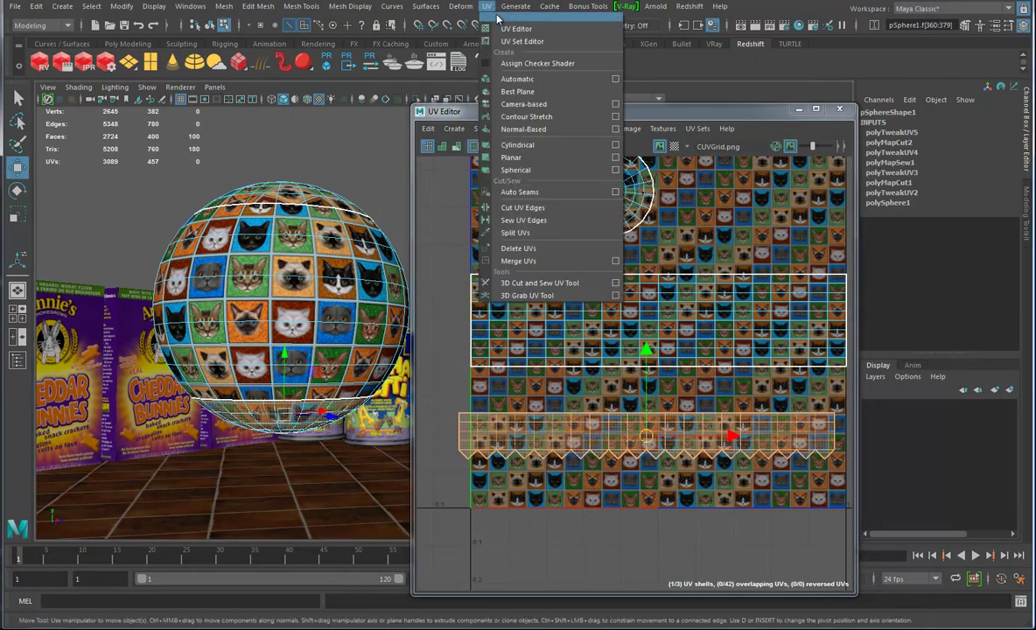
left_click(525, 106)
right_click_drag(667, 464, 710, 469)
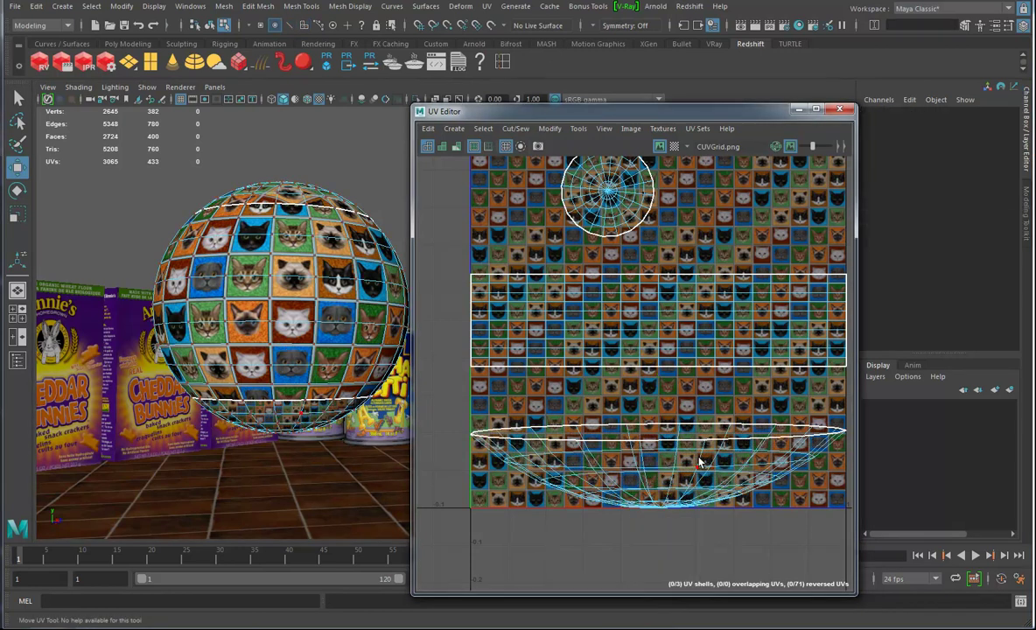
left_click(547, 129)
left_click(536, 485)
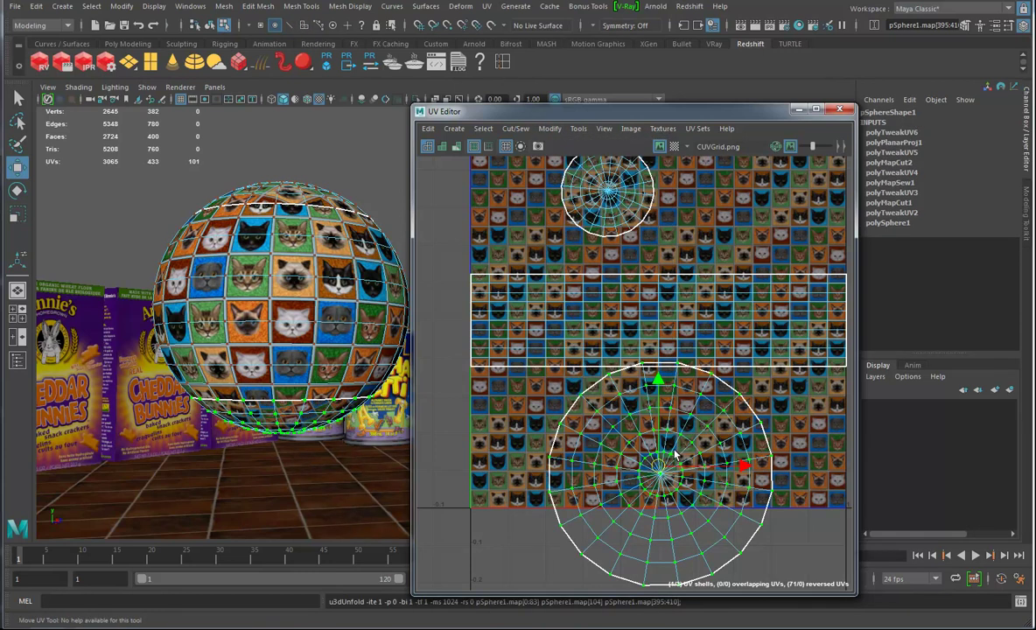
Step: Scale the bottom cap's UV shell down to about a third of its size, checking the tiles on the sphere's underside
key("r")
left_click_drag(658, 469, 556, 435)
left_click_drag(283, 414, 293, 392, "alt")
right_click_drag(293, 392, 389, 450, "alt")
left_click_drag(390, 451, 447, 428, "alt")
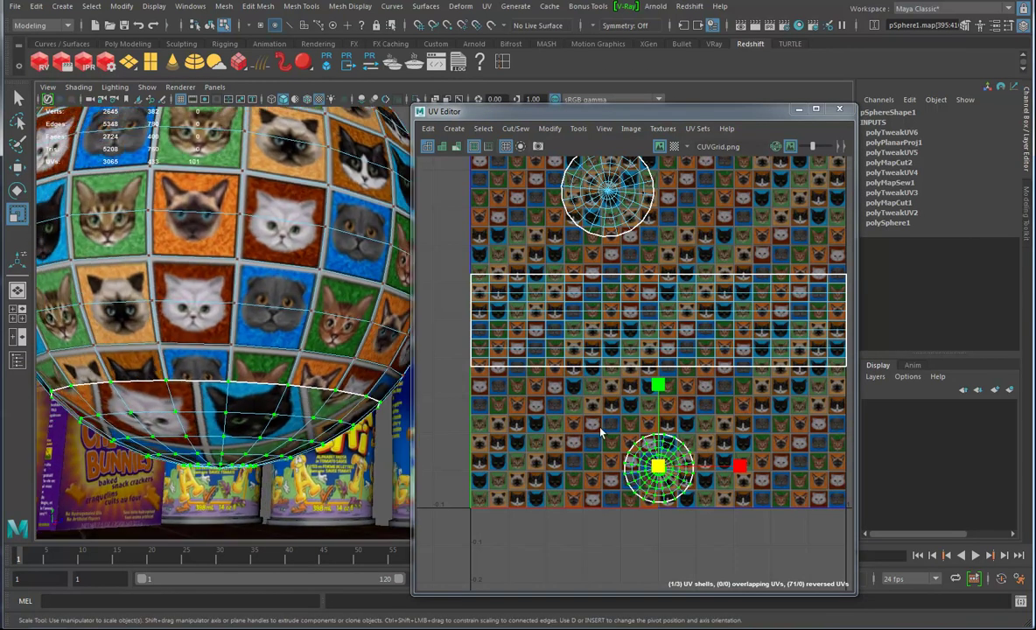
Step: Move the bottom cap's UV shell beside the top cap's shell and adjust its scale to match the band's cat tiles
left_click_drag(658, 468, 738, 203)
key("w")
middle_click_drag(725, 219, 725, 279, "alt")
left_click_drag(289, 460, 210, 444, "alt")
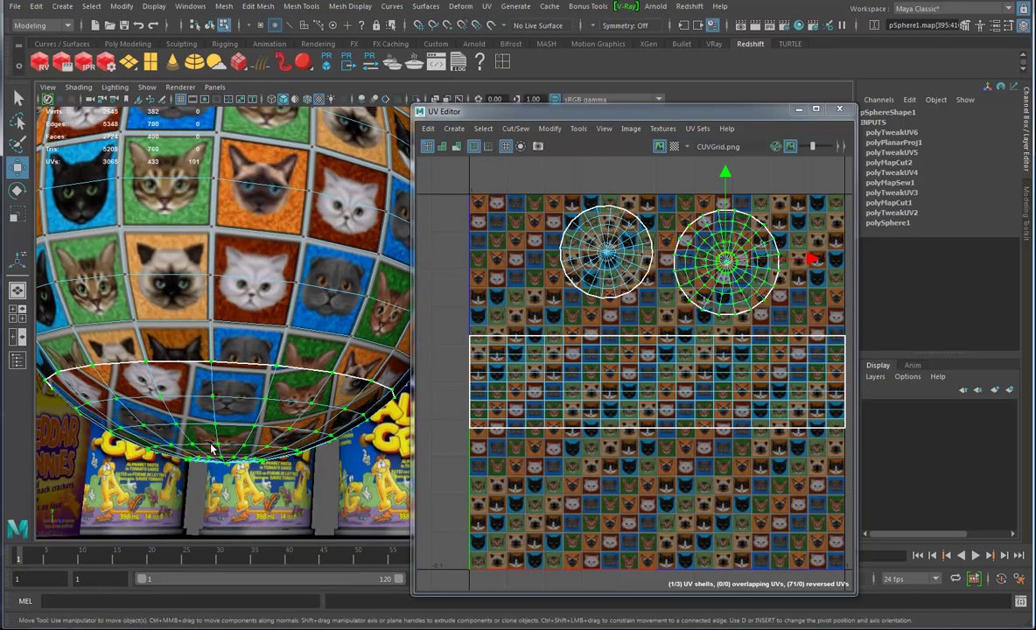
key("r")
left_click_drag(726, 267, 723, 276)
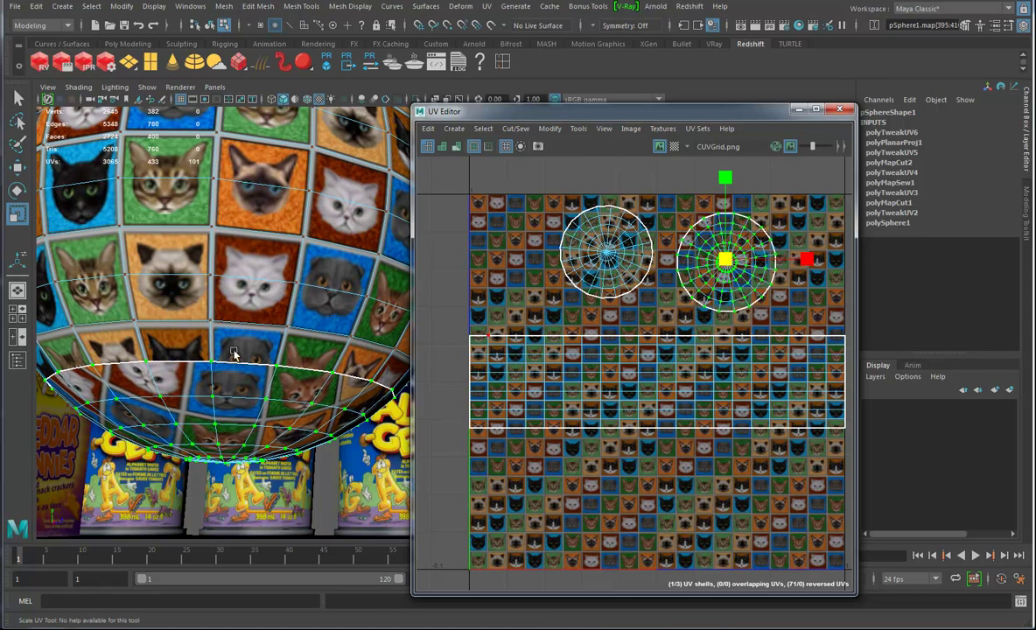
Step: Return to object selection, minimize the UV Editor, deselect the sphere and examine its texture within the scene
left_click_drag(219, 334, 204, 351, "alt")
right_click_drag(204, 351, 116, 337, "alt")
left_click_drag(116, 338, 171, 360, "alt")
right_click_drag(323, 261, 350, 250)
left_click(798, 108)
left_click_drag(448, 355, 482, 326, "alt")
left_click(680, 178)
left_click_drag(545, 337, 483, 349, "alt")
right_click_drag(483, 350, 562, 391, "alt")
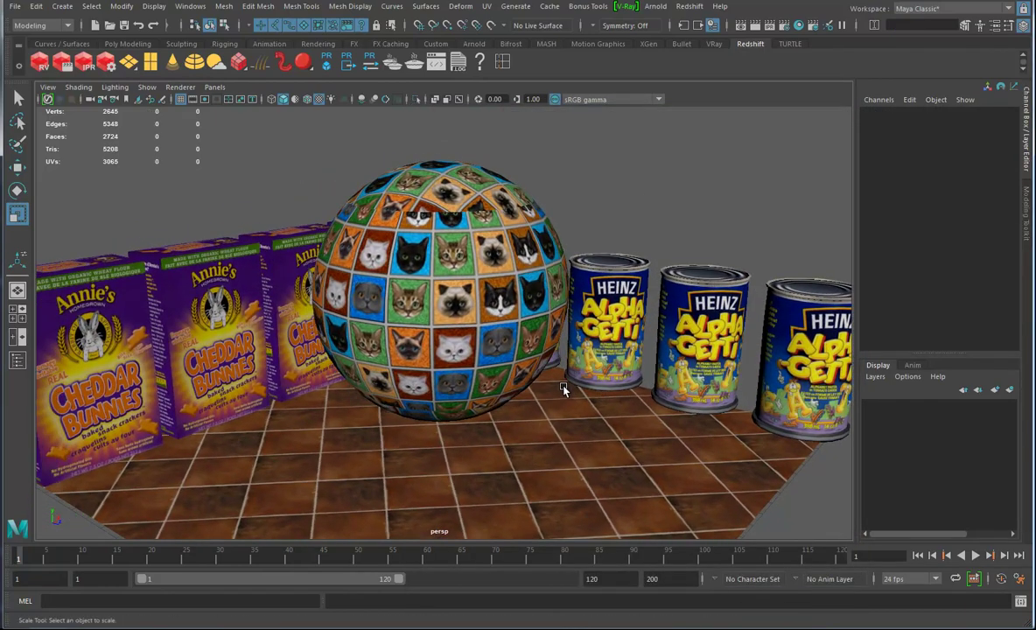
left_click_drag(563, 391, 523, 381, "alt")
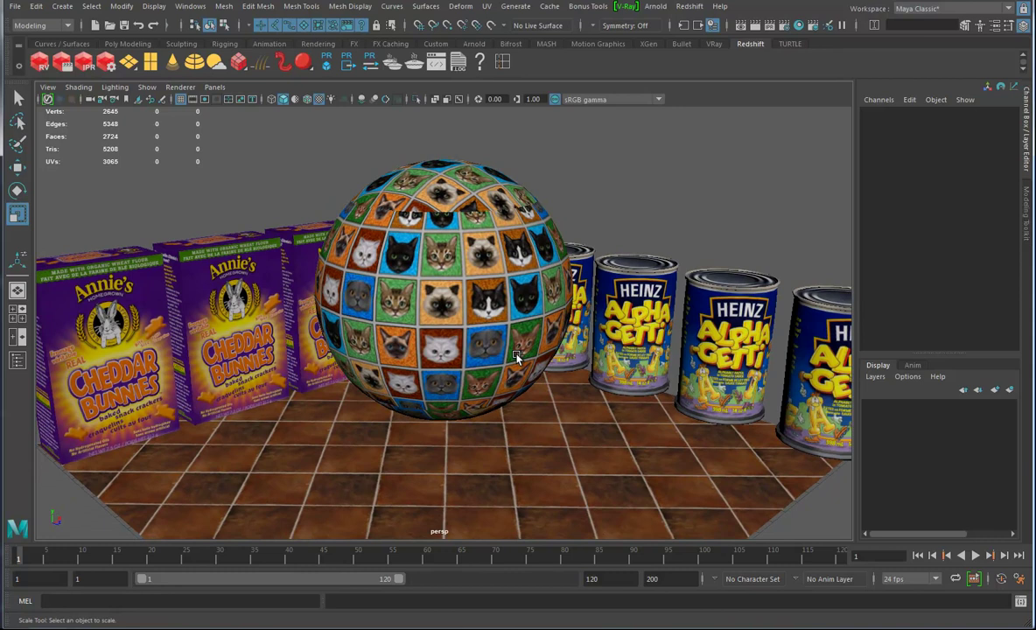